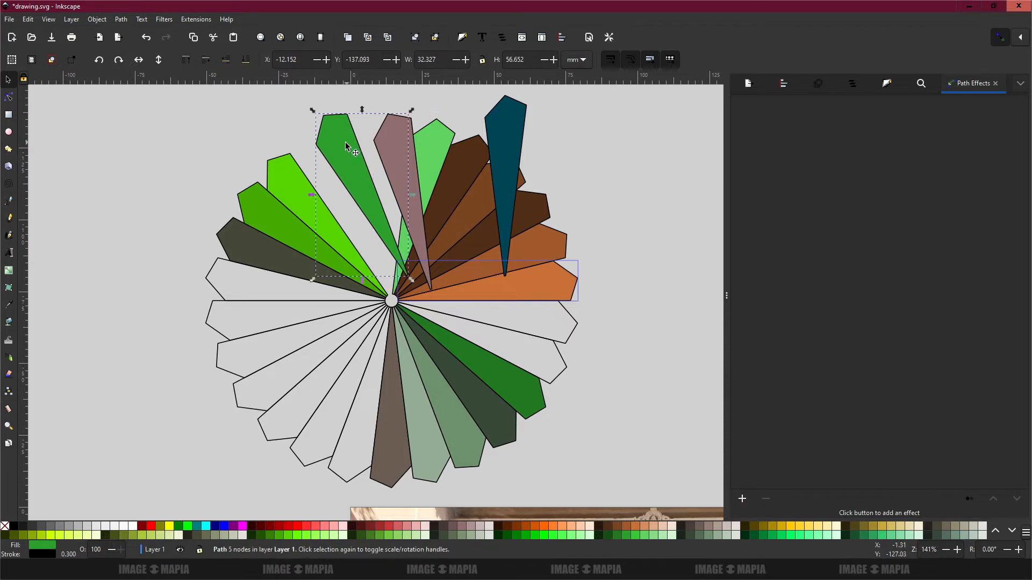
# Step: Undo the last three moves of the coloured wedges, putting them back into the wheel
pyautogui.hotkey('ctrl', 'z')
pyautogui.hotkey('ctrl', 'z')
pyautogui.hotkey('ctrl', 'z')
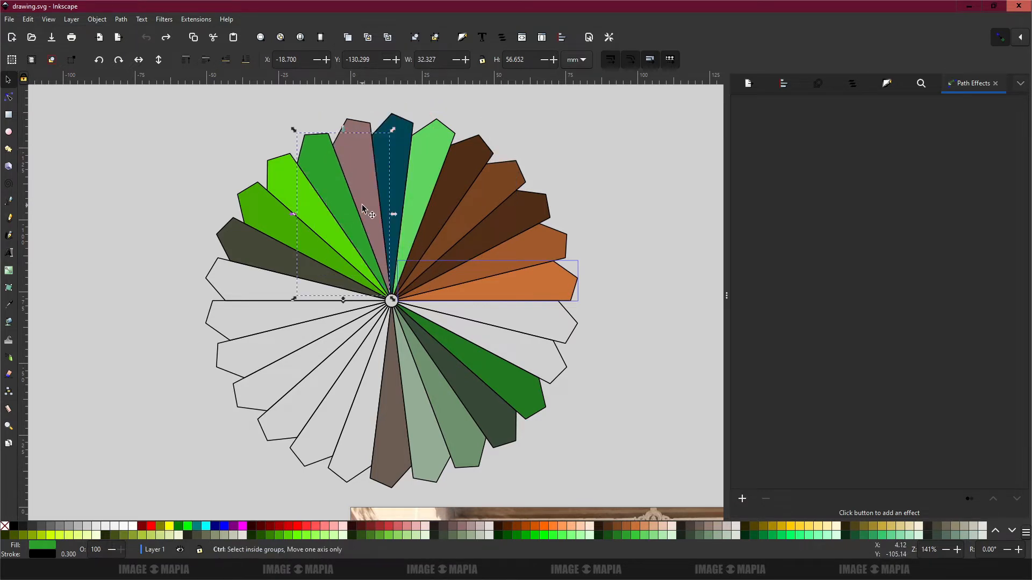
pyautogui.scroll(-1, 362, 205)
pyautogui.scroll(1, 363, 205)
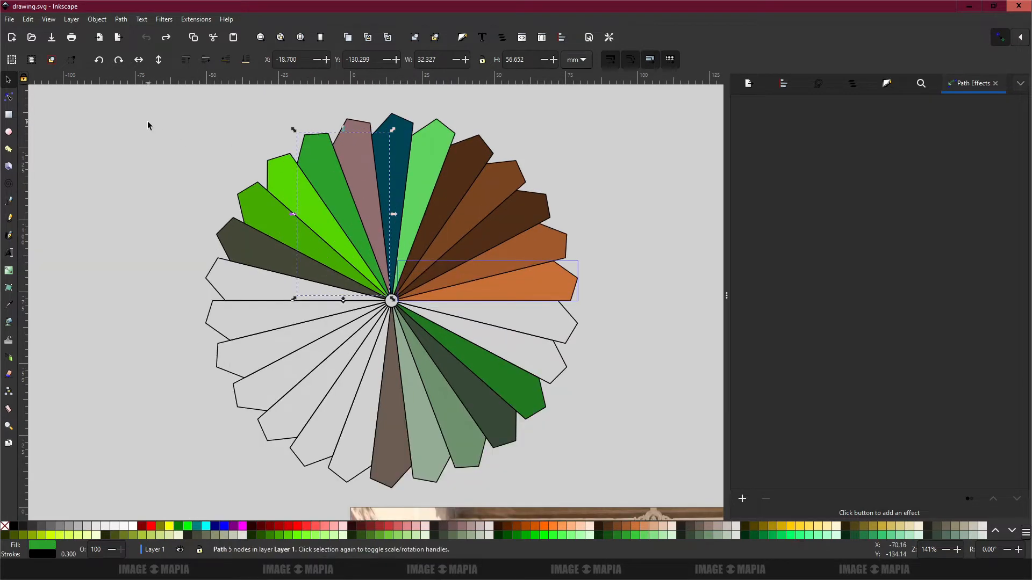
# Step: Select all the pieces of the wheel and delete them
pyautogui.click(96, 98)
pyautogui.moveTo(82, 93); pyautogui.dragTo(631, 491)
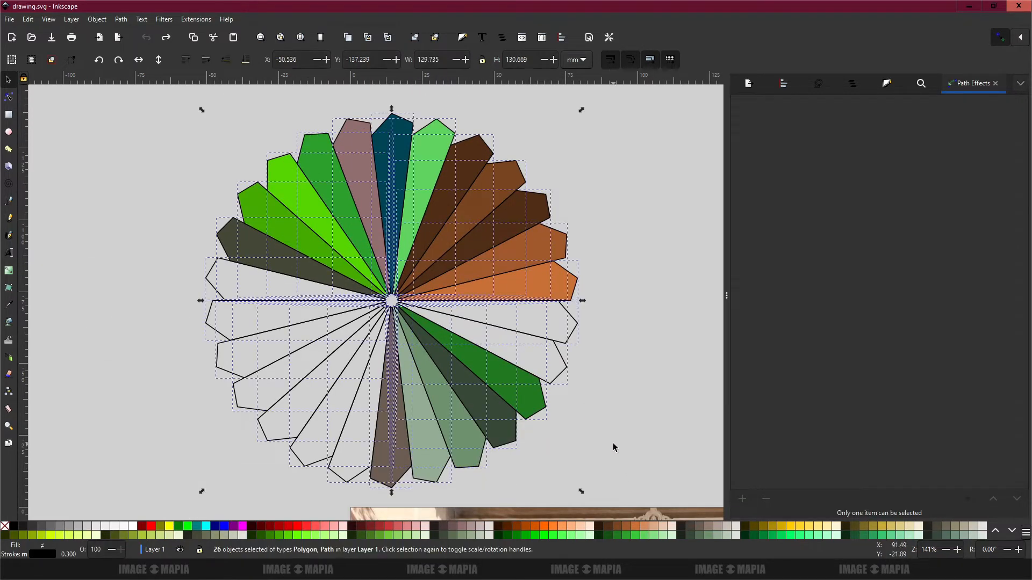
pyautogui.press('Delete')
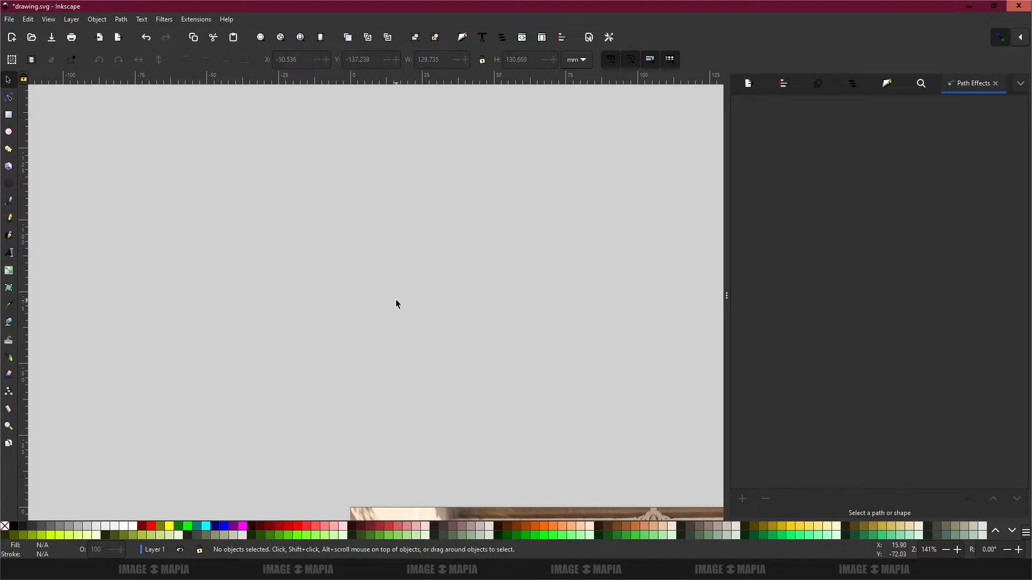
# Step: Draw a five-cornered polygon about 78 mm wide and 74 mm high on the empty canvas above the picture
pyautogui.click(9, 149)
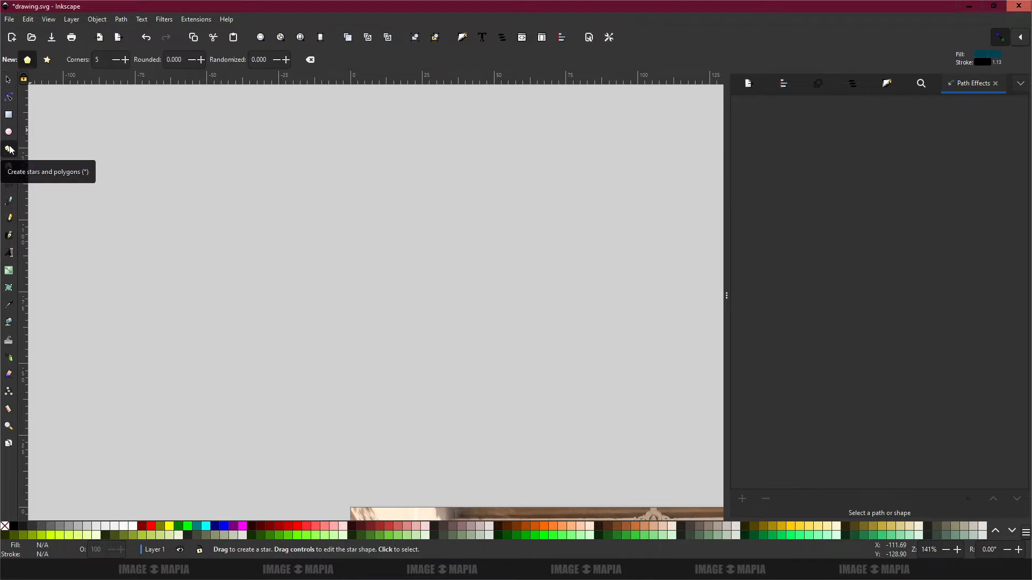
pyautogui.click(28, 60)
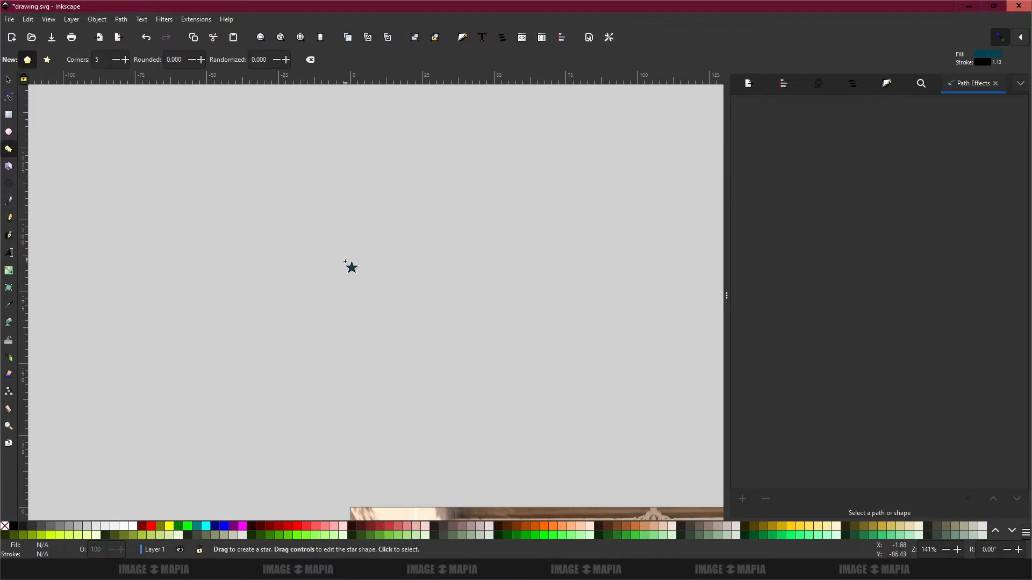
pyautogui.moveTo(375, 304); pyautogui.dragTo(380, 310)
pyautogui.moveTo(412, 344); pyautogui.dragTo(444, 399)
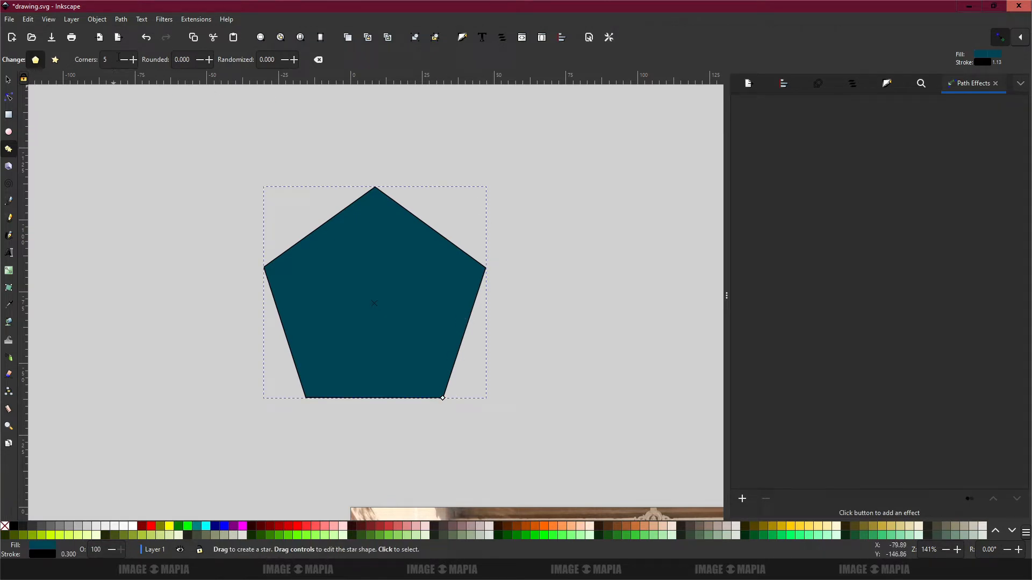
# Step: Try the polygon with 10 corners and return it to 5
pyautogui.press('BackSpace')
pyautogui.write('10')
pyautogui.press('Return')
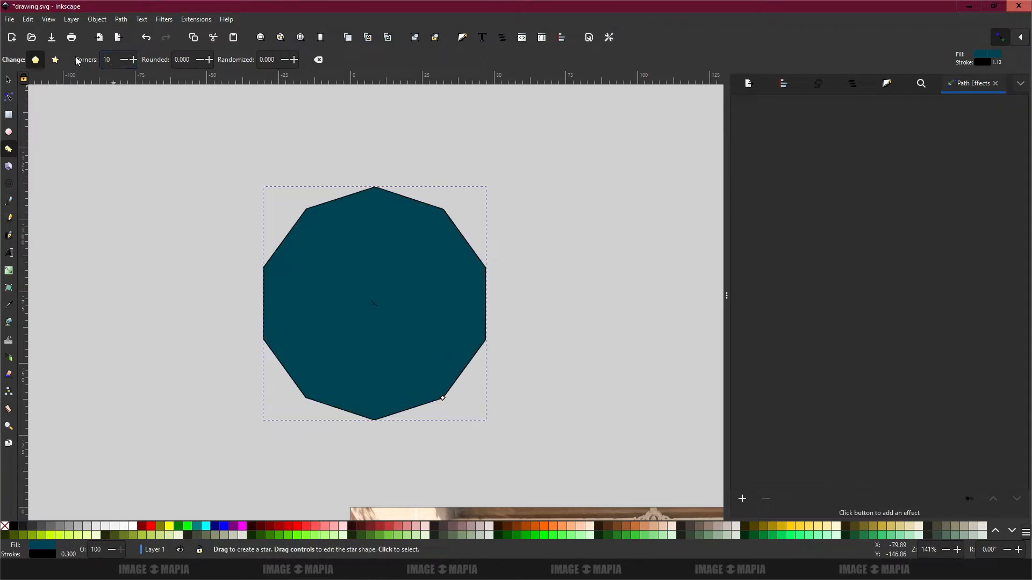
pyautogui.doubleClick(98, 57)
pyautogui.press('Return')
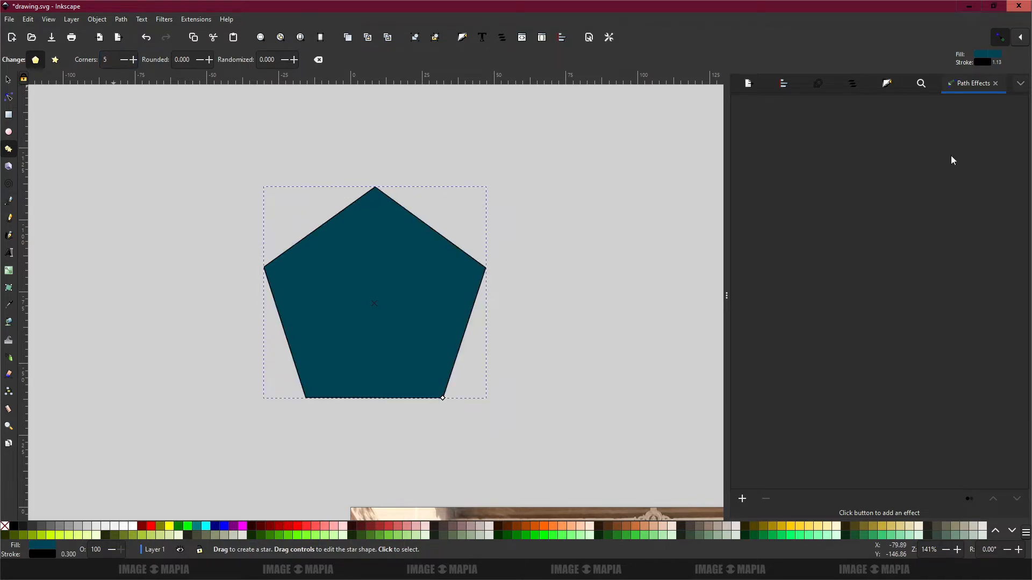
# Step: Remove the pentagon's fill in the Fill and Stroke settings
pyautogui.click(1020, 84)
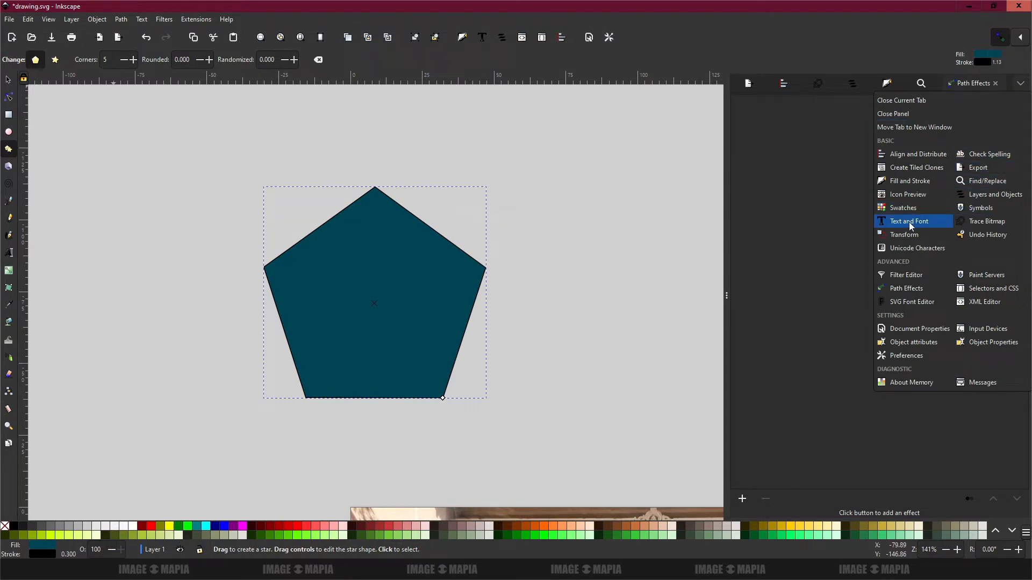
pyautogui.click(903, 182)
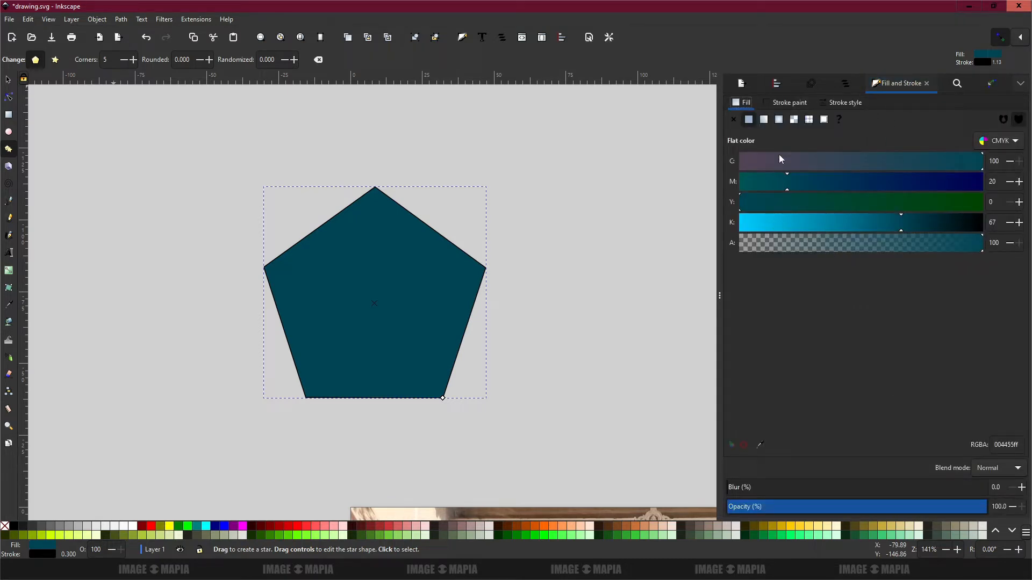
pyautogui.click(786, 104)
pyautogui.click(742, 103)
pyautogui.click(734, 120)
# Step: Set the pentagon's stroke width to 0.3 mm and return to its stroke paint settings
pyautogui.click(783, 103)
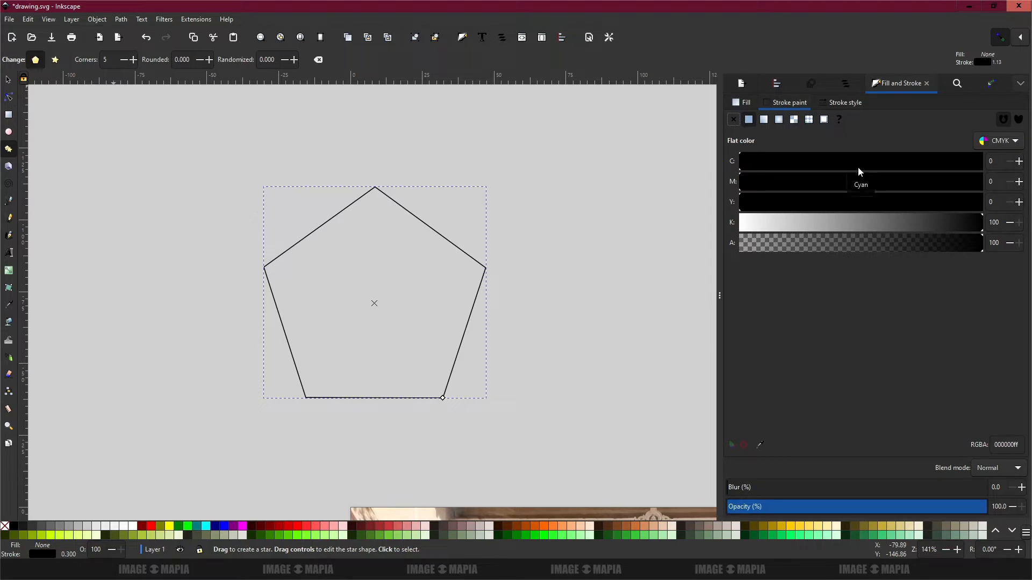
pyautogui.click(841, 104)
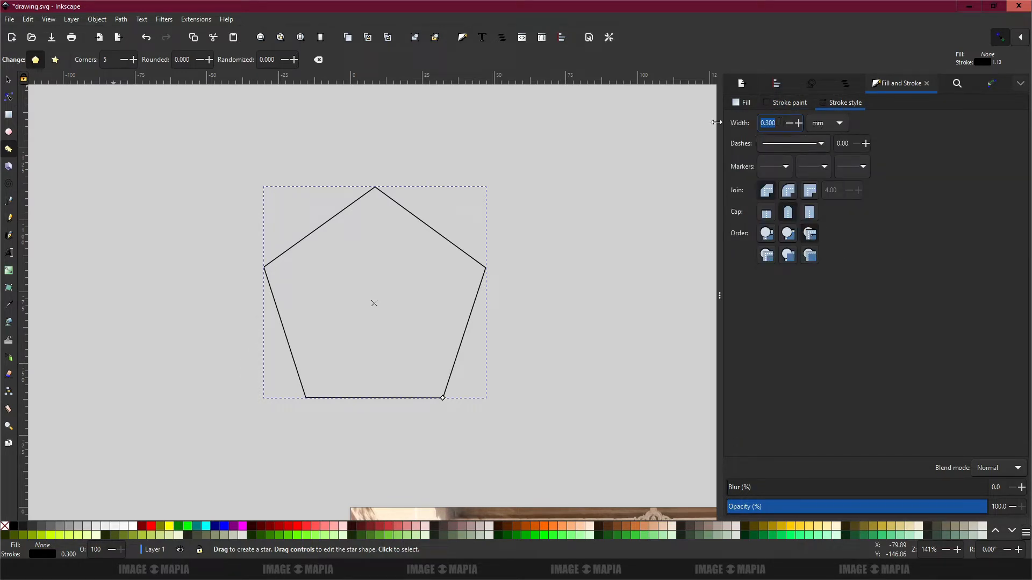
pyautogui.write('.3')
pyautogui.press('Return')
pyautogui.click(788, 104)
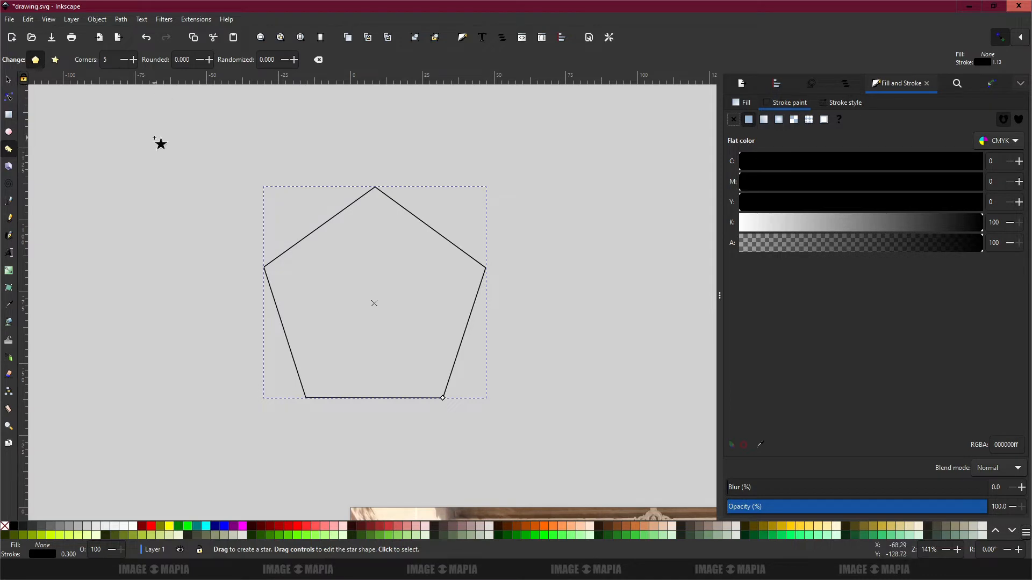
# Step: Select the pentagon as an object and switch to its rotation handles to inspect the rotation centre
pyautogui.click(8, 79)
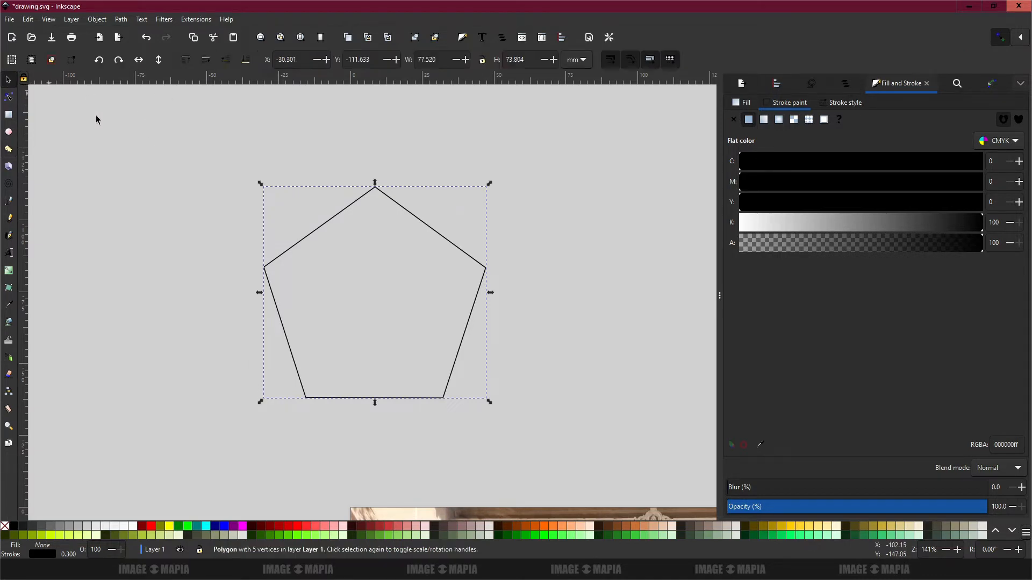
pyautogui.click(380, 192)
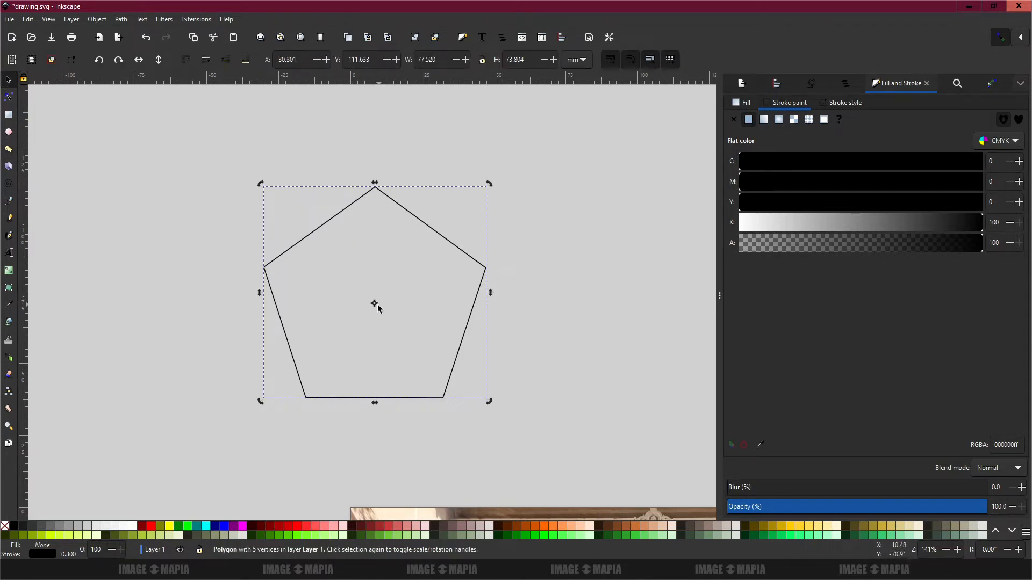
pyautogui.moveTo(376, 305); pyautogui.dragTo(444, 398)
pyautogui.click(376, 193)
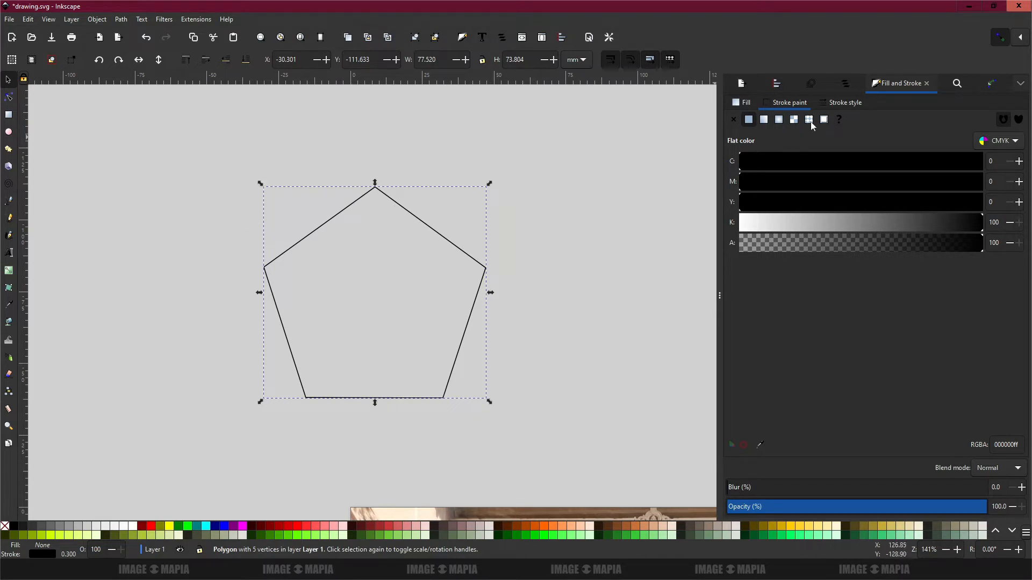
# Step: Apply the Rotate copies path effect to the pentagon
pyautogui.click(1020, 84)
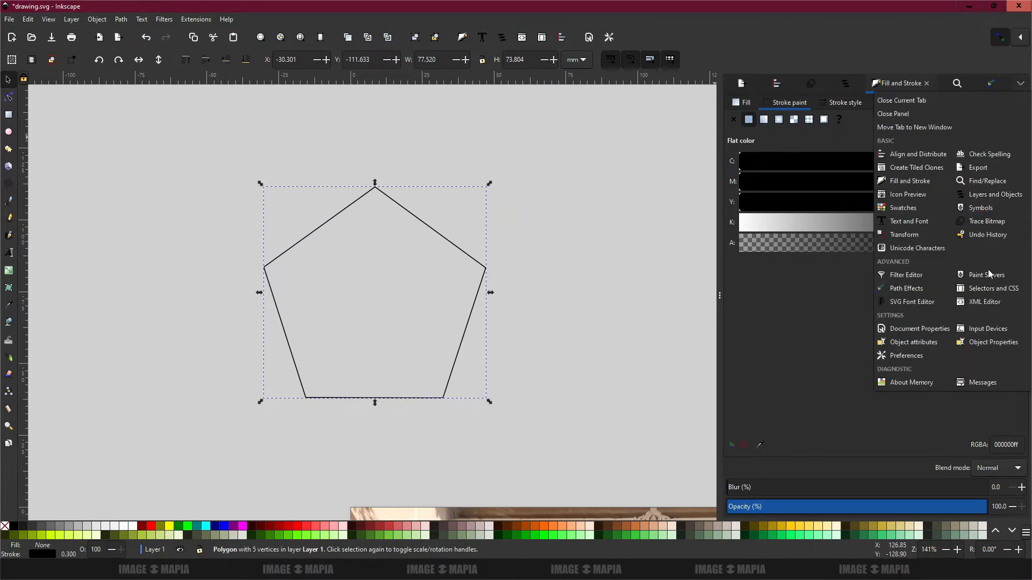
pyautogui.click(906, 290)
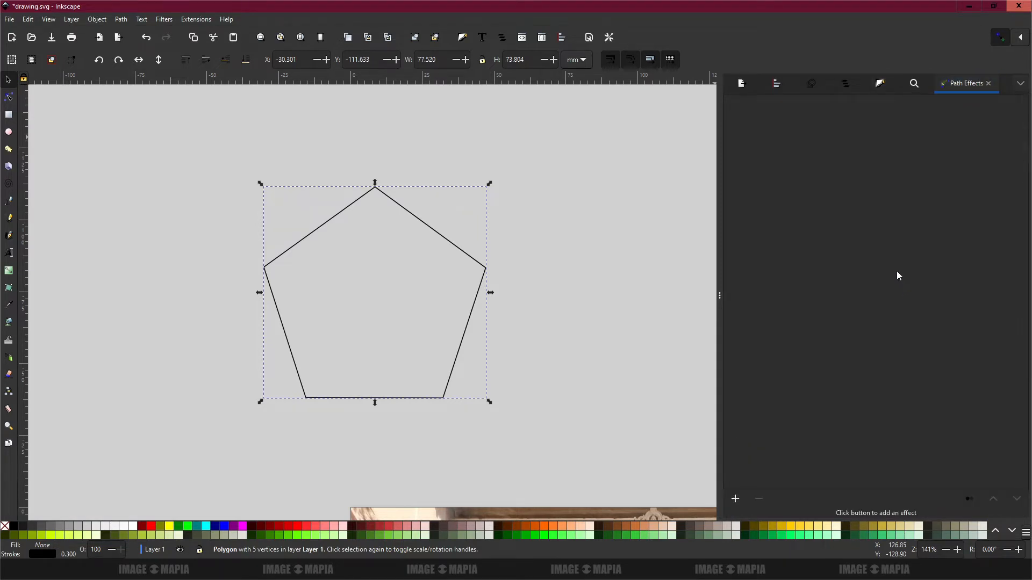
pyautogui.click(735, 499)
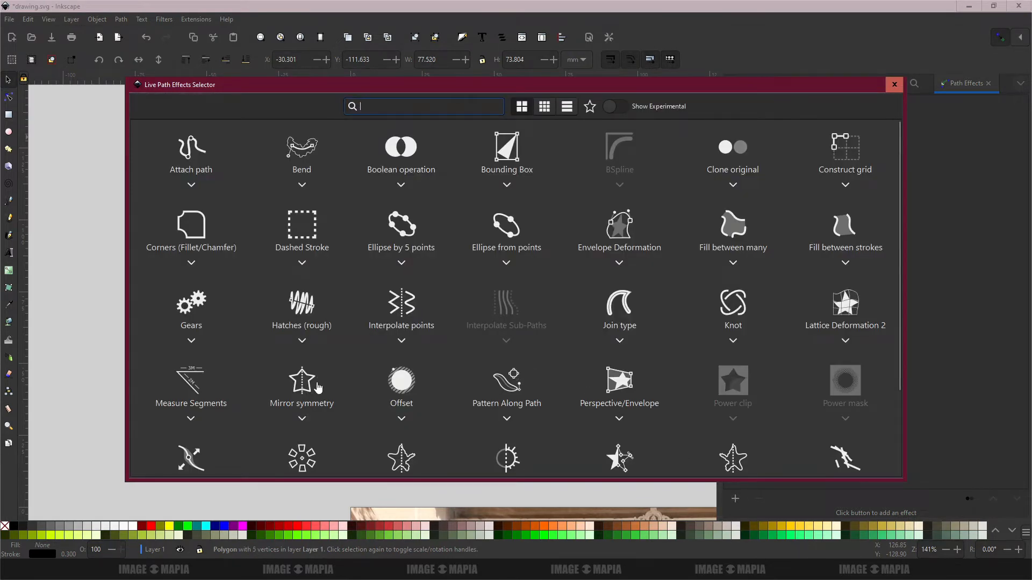
pyautogui.scroll(-2, 318, 388)
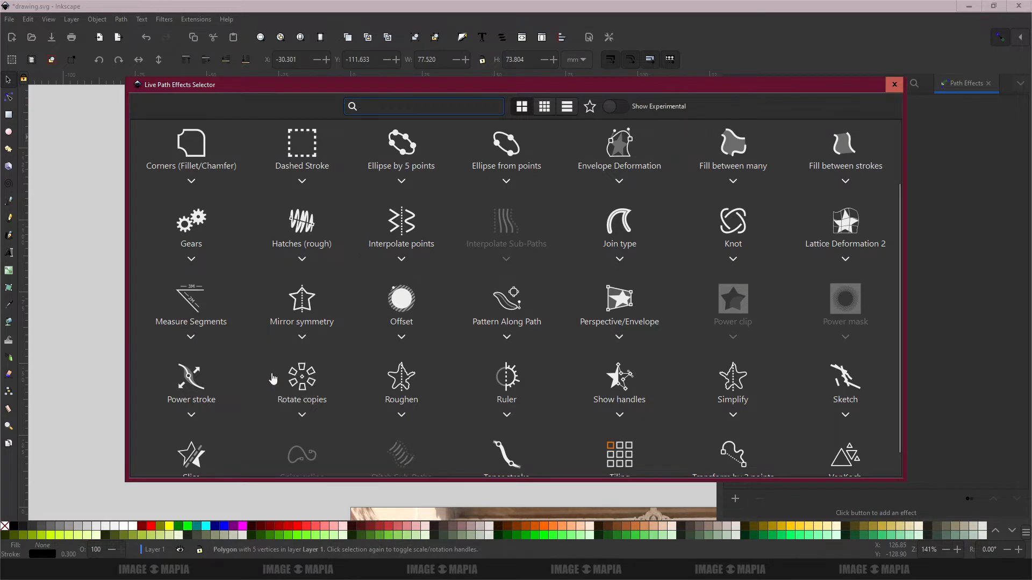
pyautogui.click(299, 379)
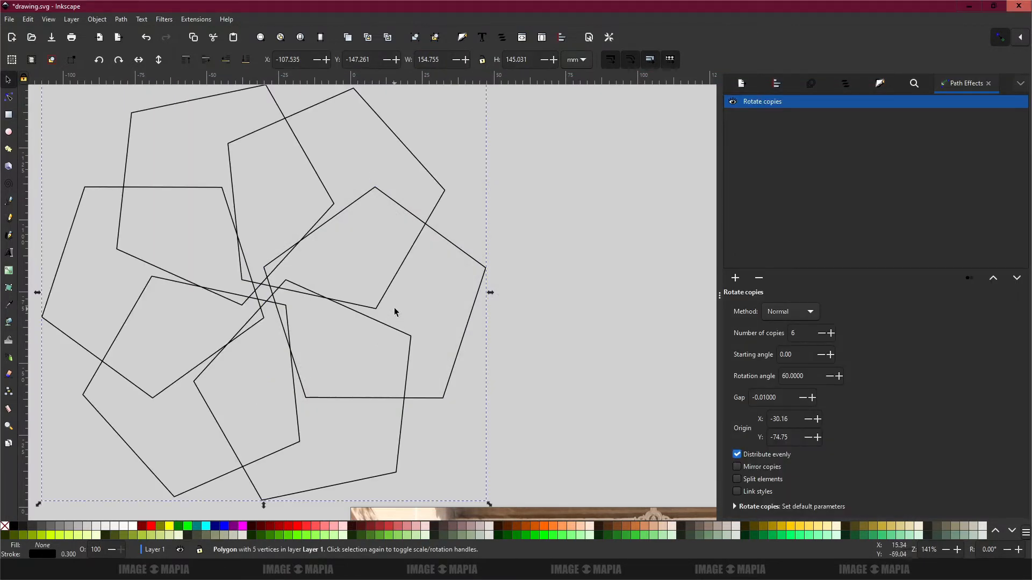
# Step: Increase the number of rotated copies one at a time up to 18
pyautogui.moveTo(397, 306); pyautogui.dragTo(509, 316)
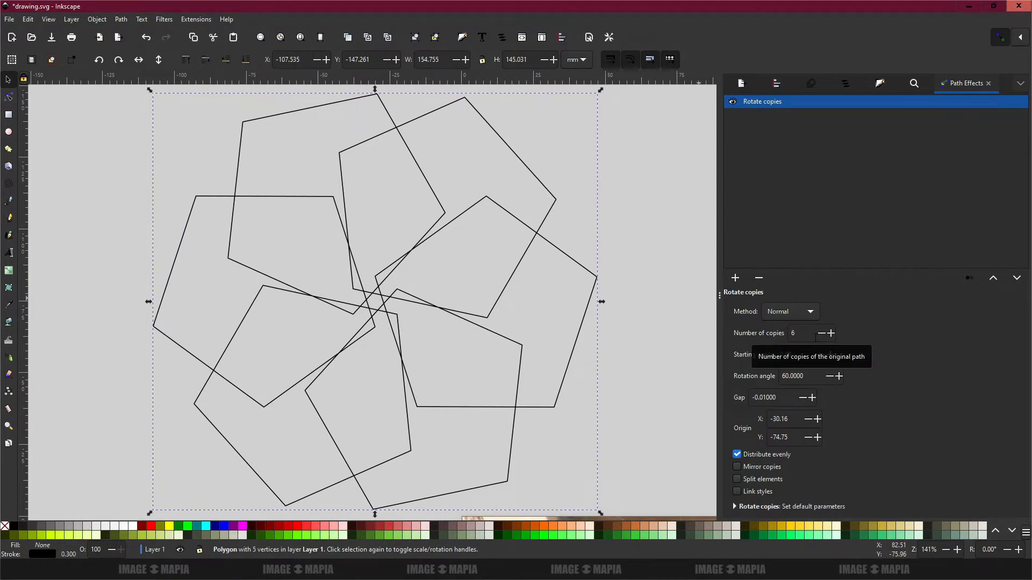
pyautogui.click(830, 333)
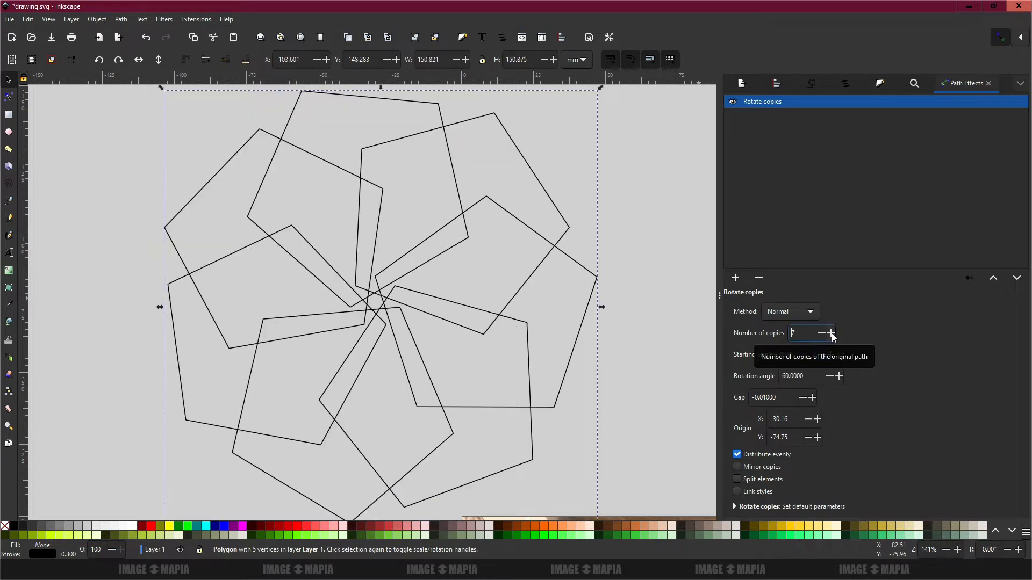
pyautogui.click(830, 334)
pyautogui.click(830, 333)
pyautogui.click(831, 333)
pyautogui.click(831, 334)
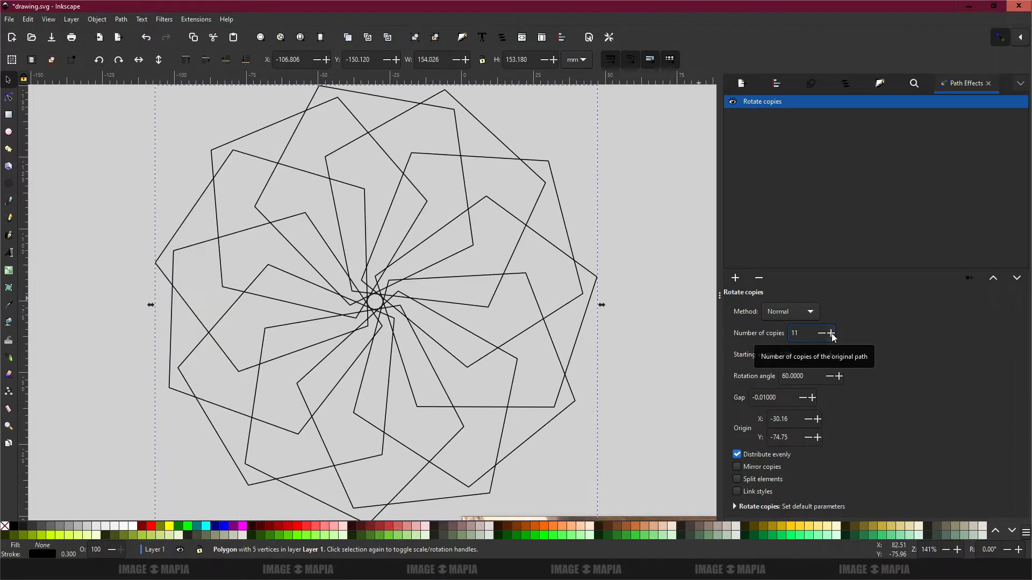
pyautogui.click(831, 333)
pyautogui.click(831, 333)
pyautogui.click(831, 334)
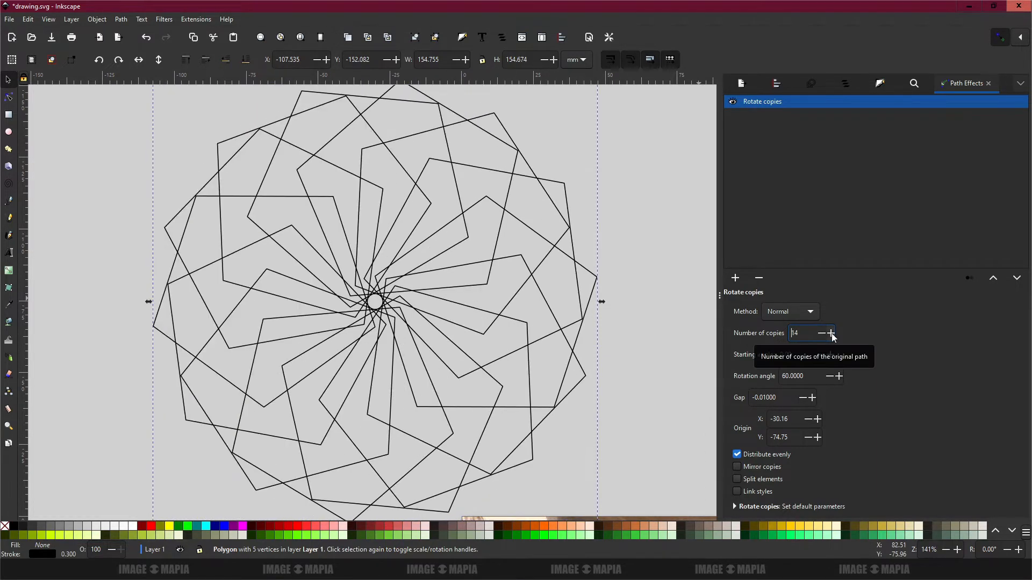
pyautogui.click(831, 333)
pyautogui.click(831, 333)
pyautogui.click(831, 333)
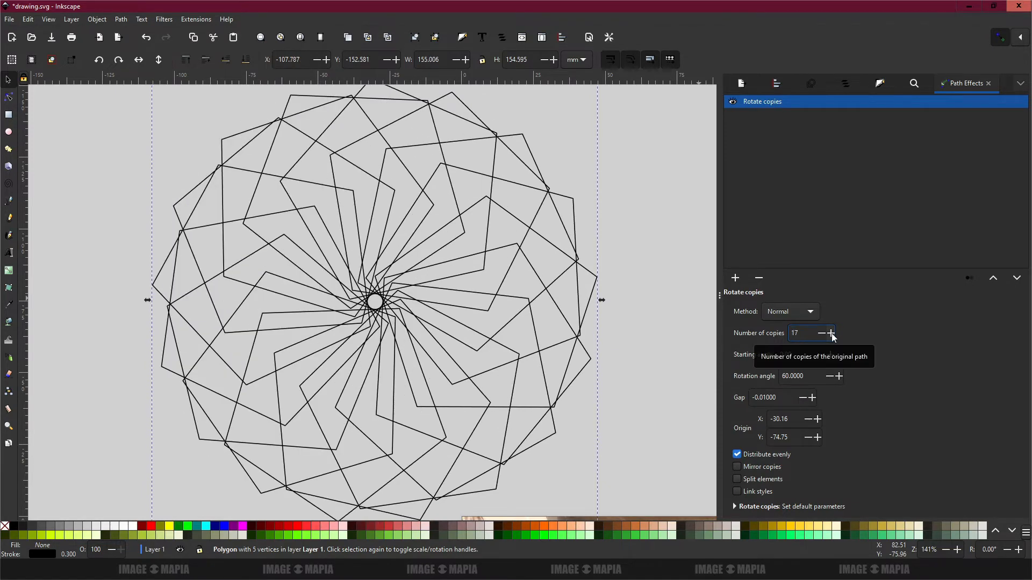
pyautogui.click(831, 333)
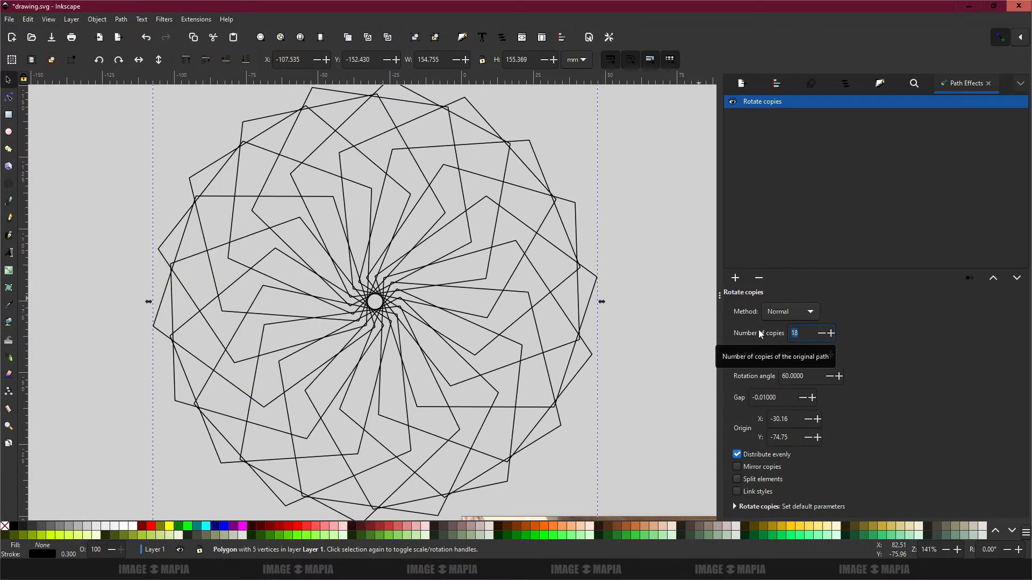
# Step: Try 24 rotated copies of the pentagon and settle on 20
pyautogui.write('24')
pyautogui.press('Return')
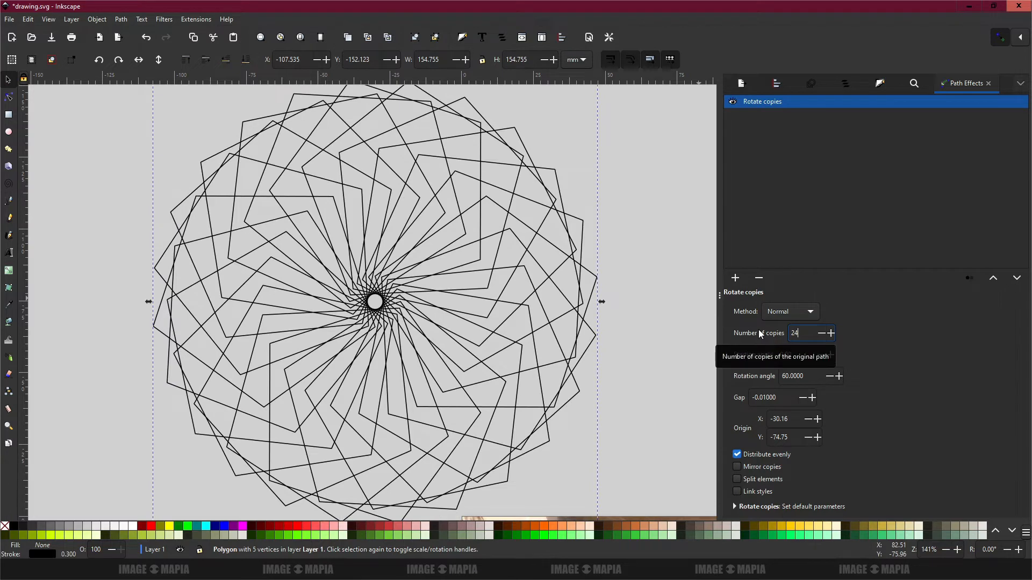
pyautogui.press('BackSpace')
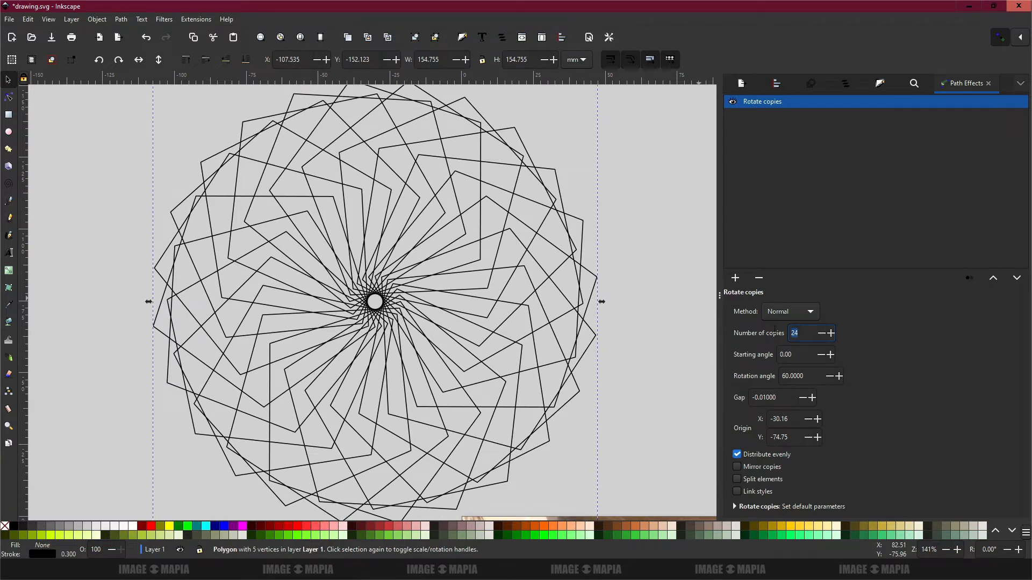
pyautogui.write('0')
pyautogui.press('Return')
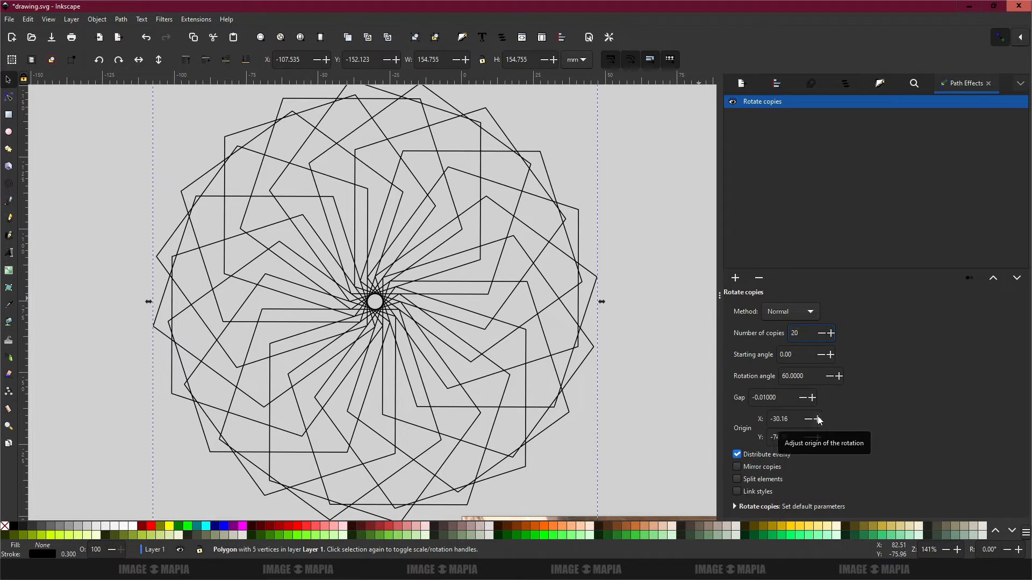
# Step: Try the Kaleidoscope and Fuse paths methods for the rotated copies and settle on Kaleidoscope
pyautogui.click(806, 316)
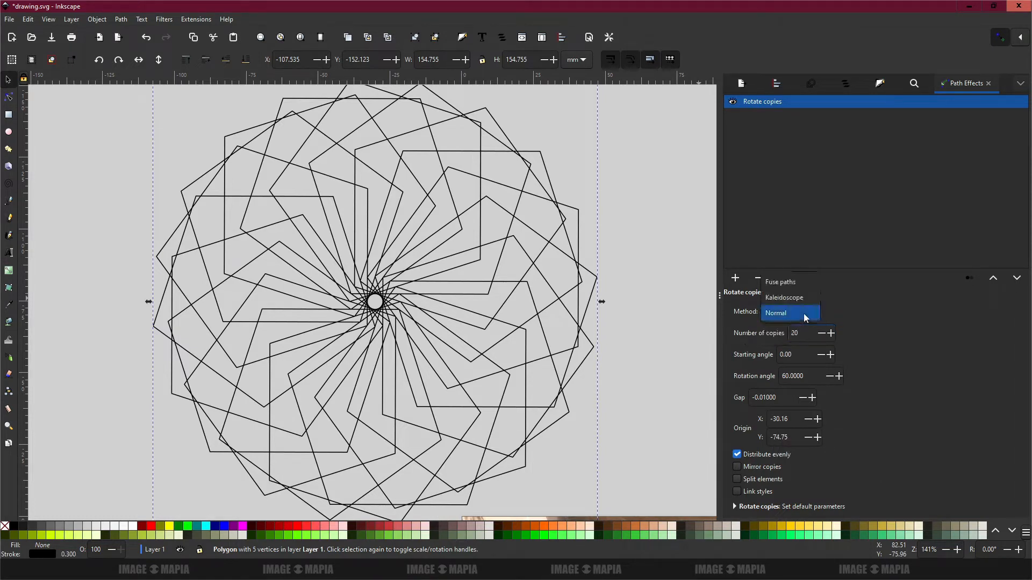
pyautogui.click(797, 297)
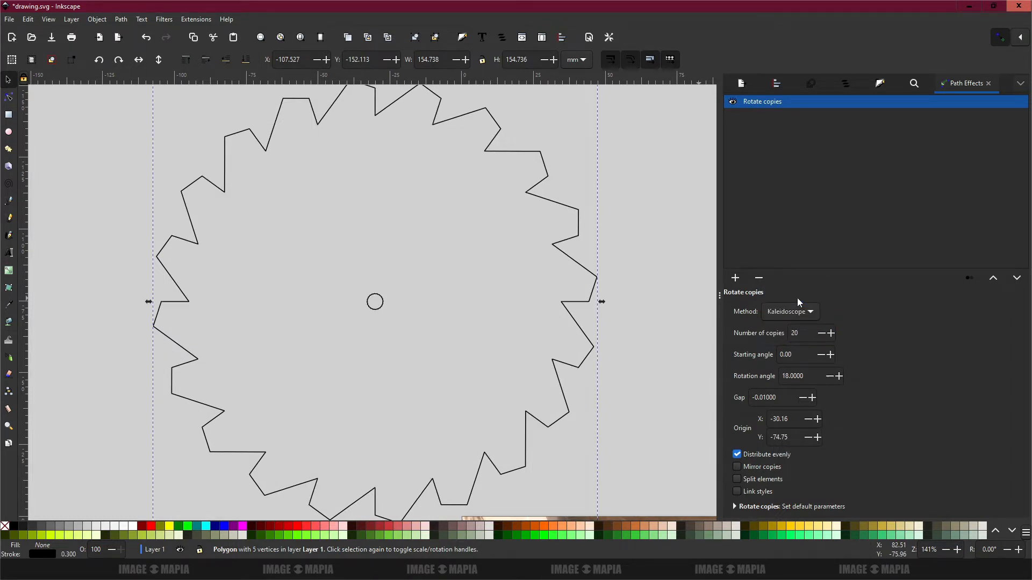
pyautogui.click(785, 308)
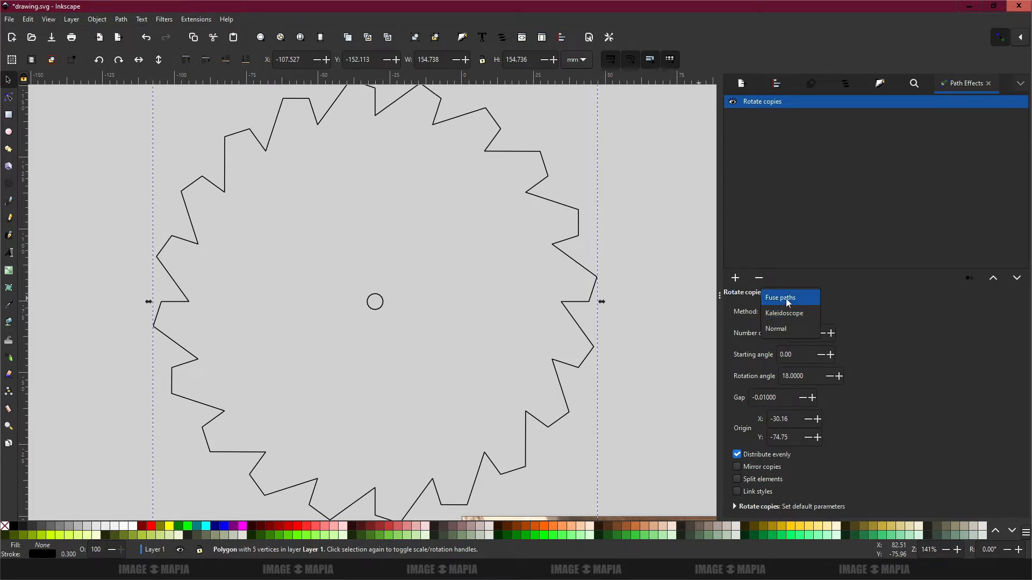
pyautogui.click(786, 298)
pyautogui.click(781, 312)
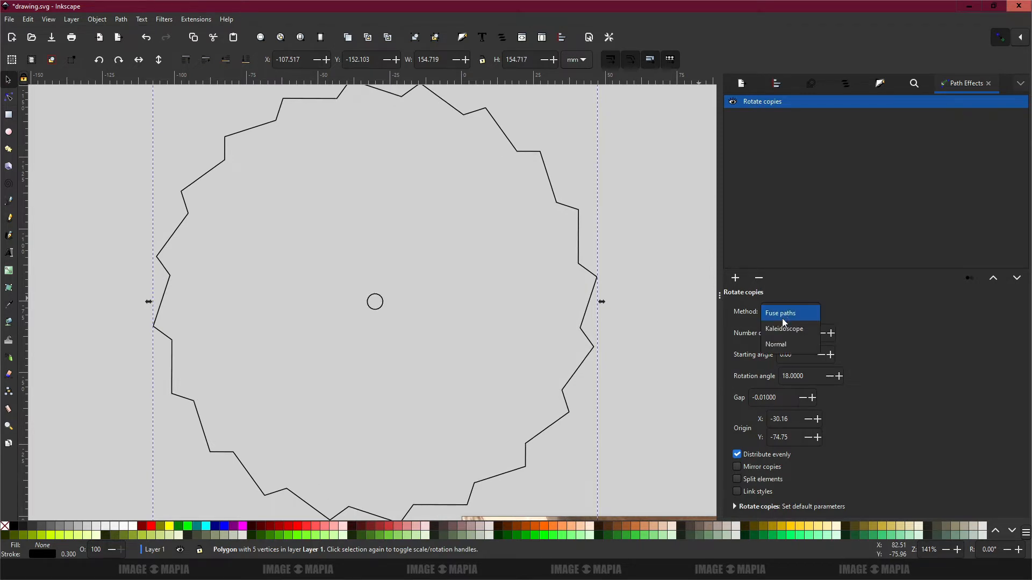
pyautogui.click(782, 330)
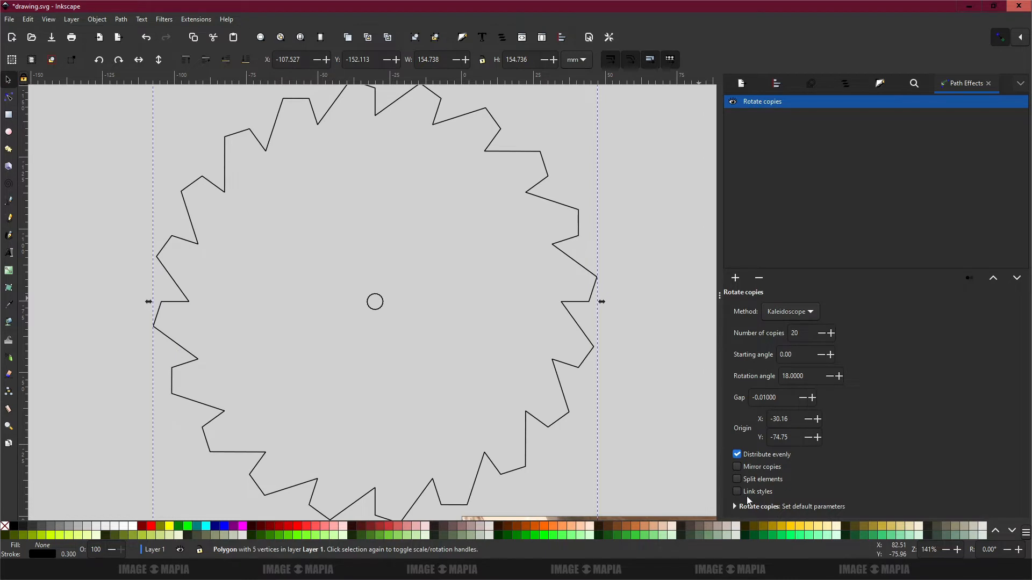
# Step: Try the Mirror copies and Link styles options of the effect, switching each one back off
pyautogui.click(737, 467)
pyautogui.click(737, 468)
pyautogui.click(737, 490)
pyautogui.click(737, 490)
# Step: Set the effect's gap to 0.02 with 24 copies and split the result into individually selectable elements
pyautogui.click(812, 397)
pyautogui.click(812, 397)
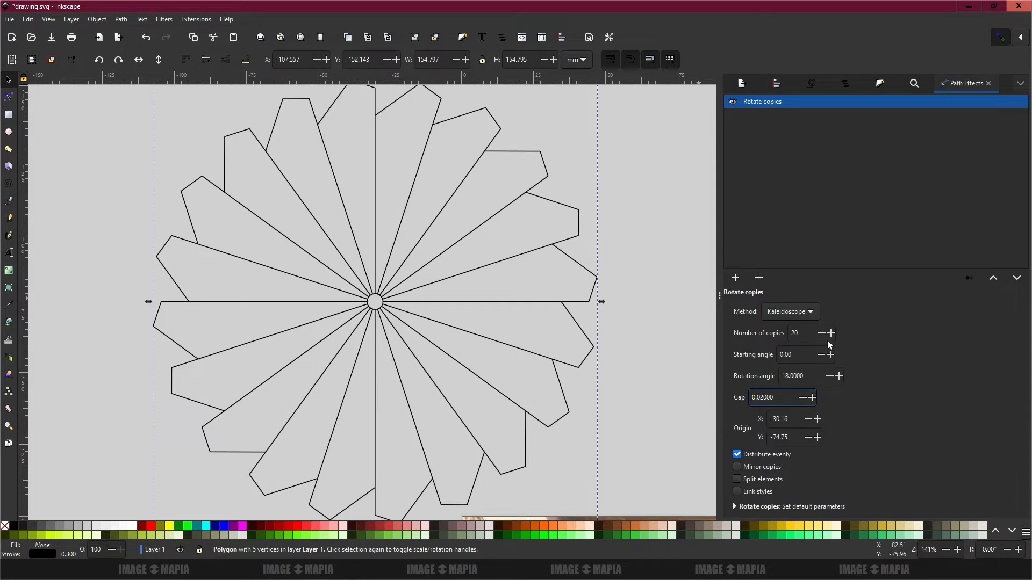
pyautogui.doubleClick(809, 333)
pyautogui.write('24')
pyautogui.press('Return')
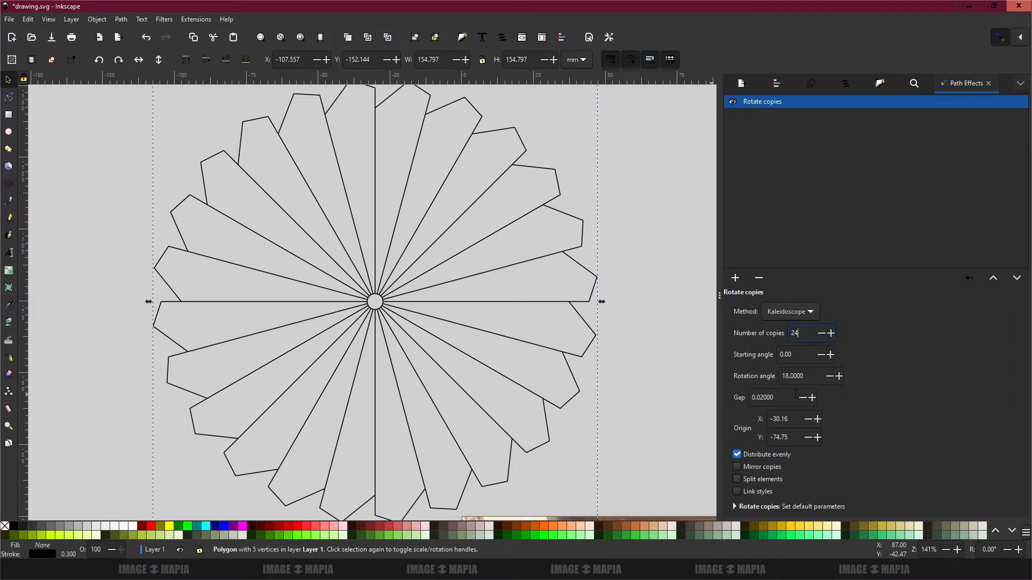
pyautogui.click(737, 479)
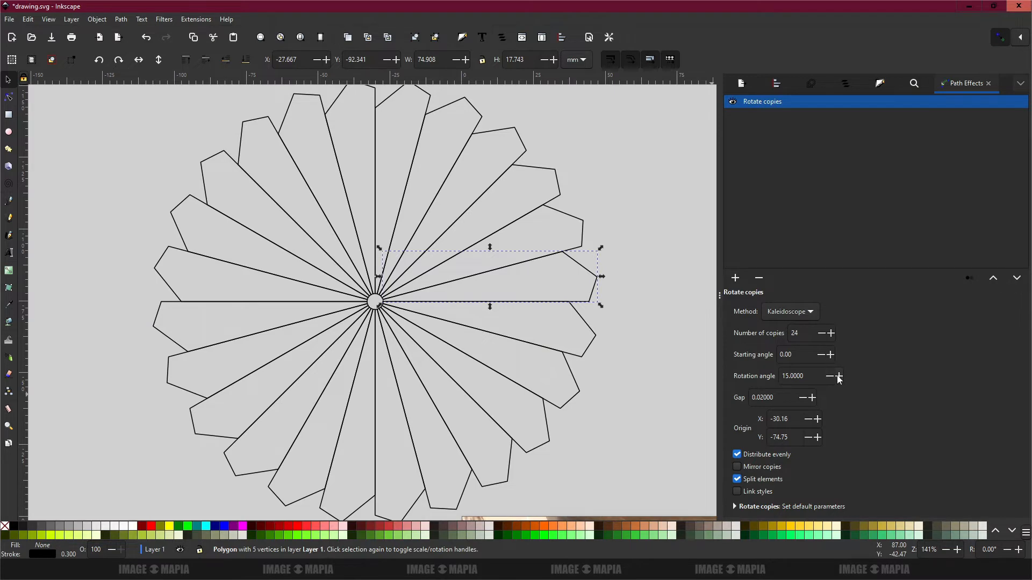
pyautogui.click(258, 237)
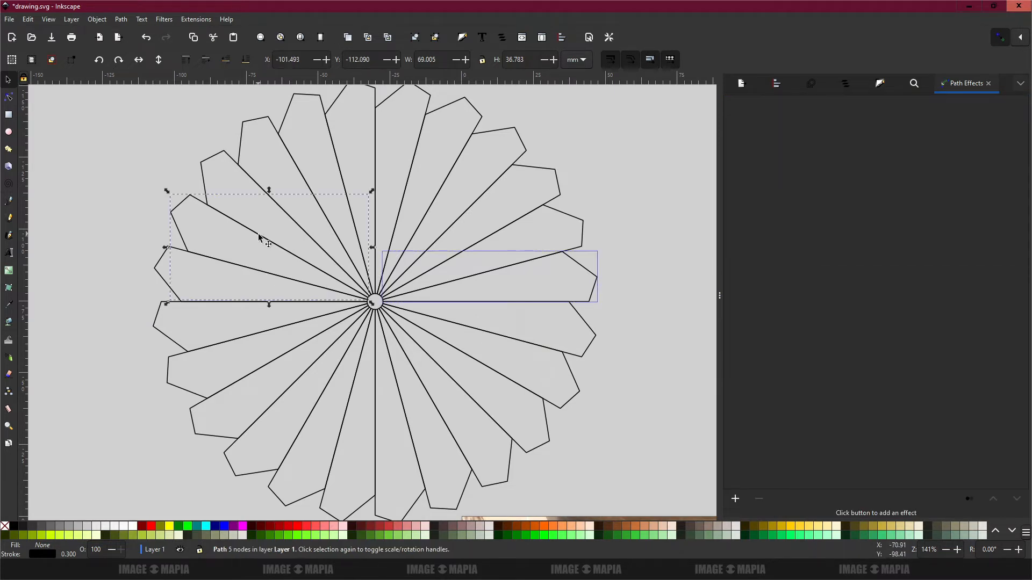
# Step: Fill five neighbouring petals clockwise from the upper right with olive-green shades running from darkest to light green, using #89A02C for the third
pyautogui.click(446, 179)
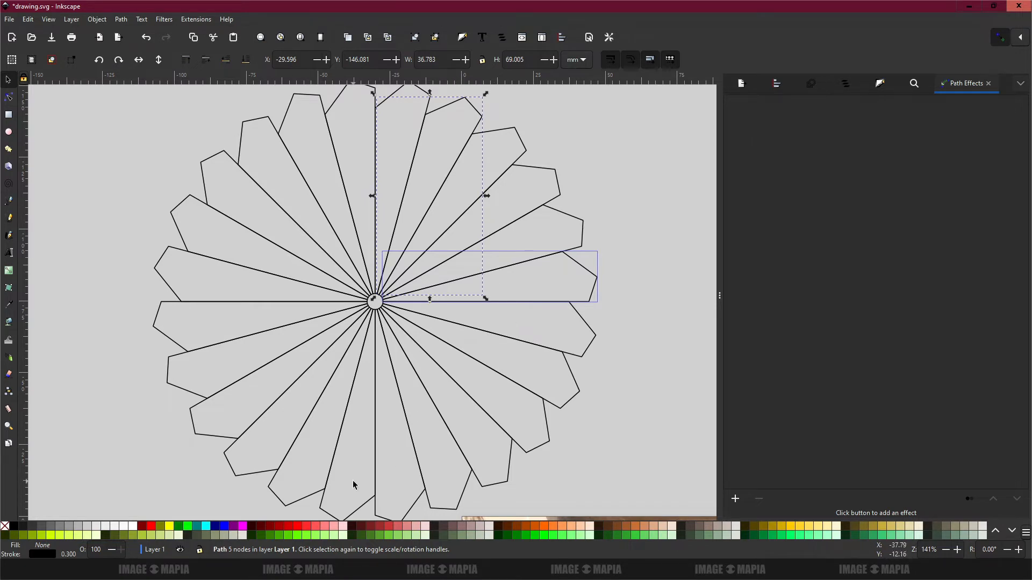
pyautogui.click(106, 536)
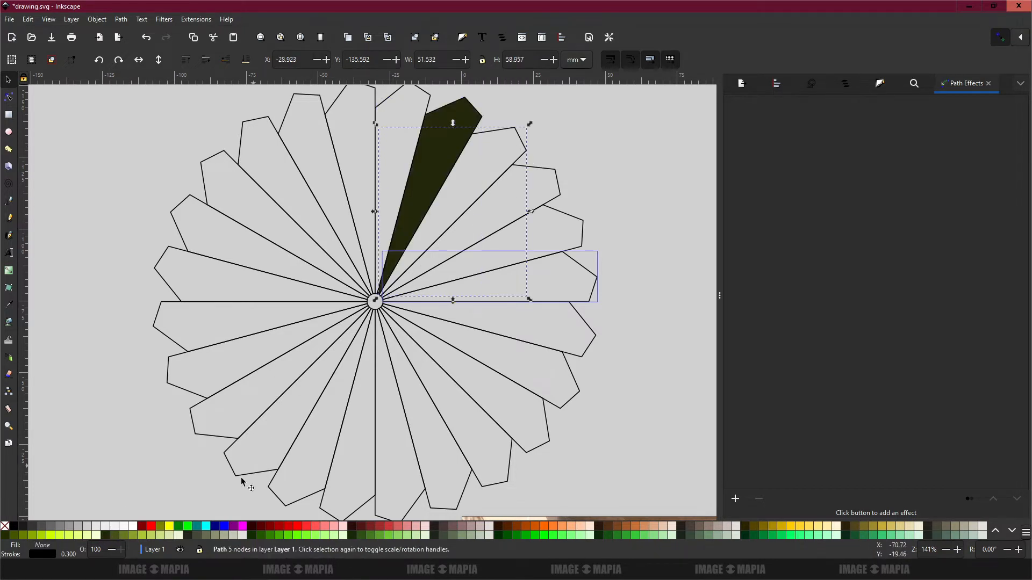
pyautogui.click(117, 535)
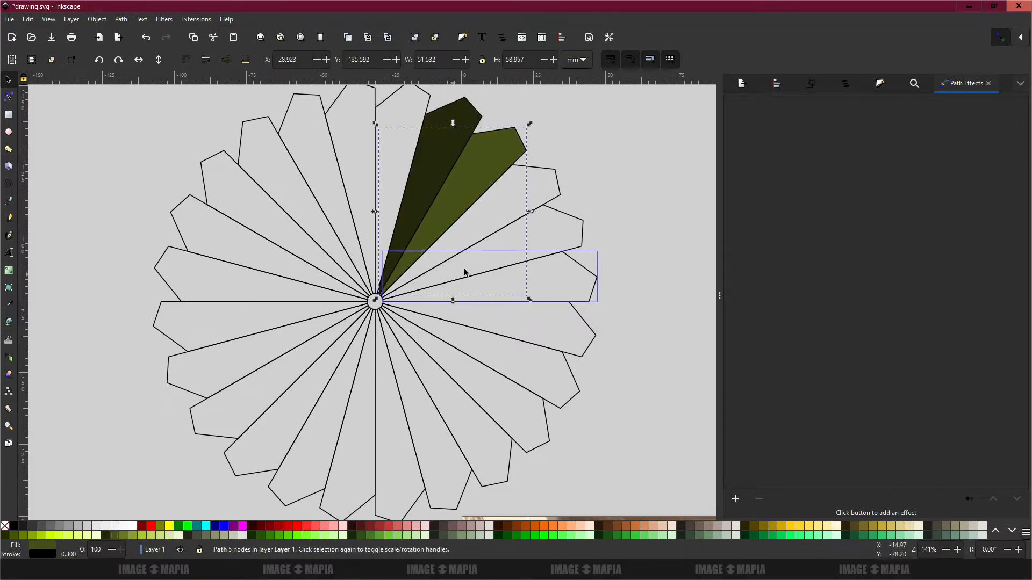
pyautogui.click(557, 199)
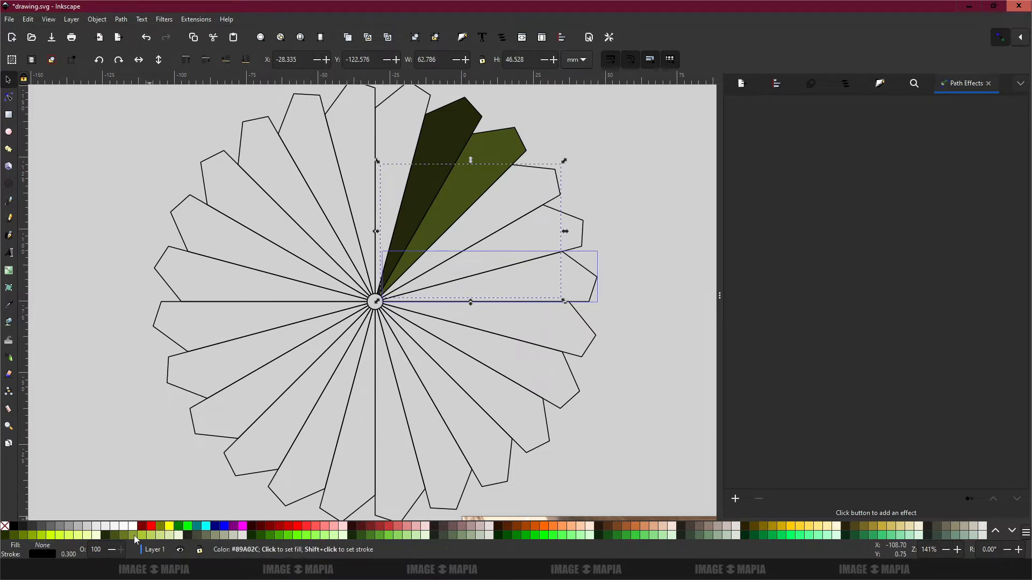
pyautogui.click(136, 538)
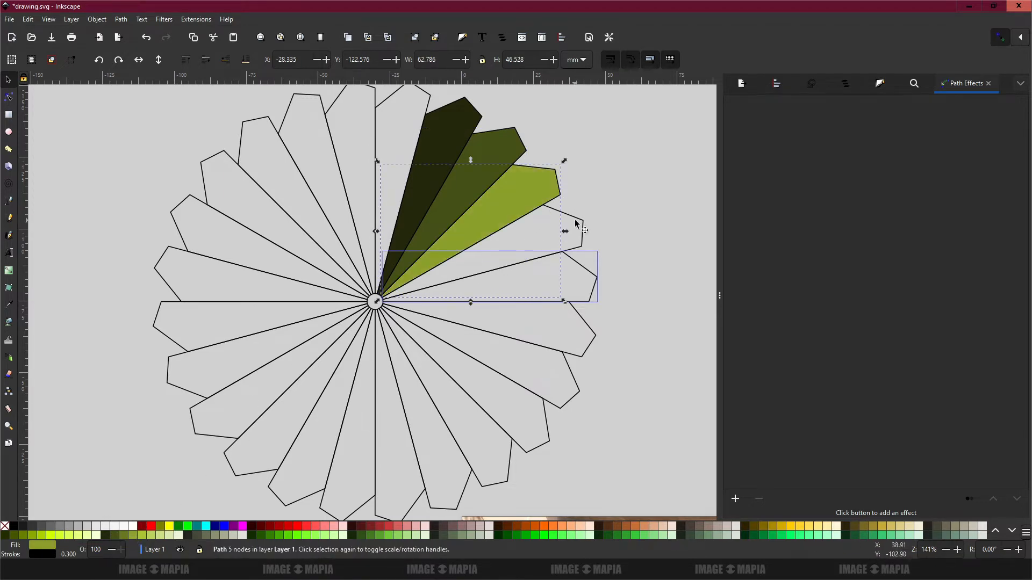
pyautogui.click(557, 233)
pyautogui.click(141, 537)
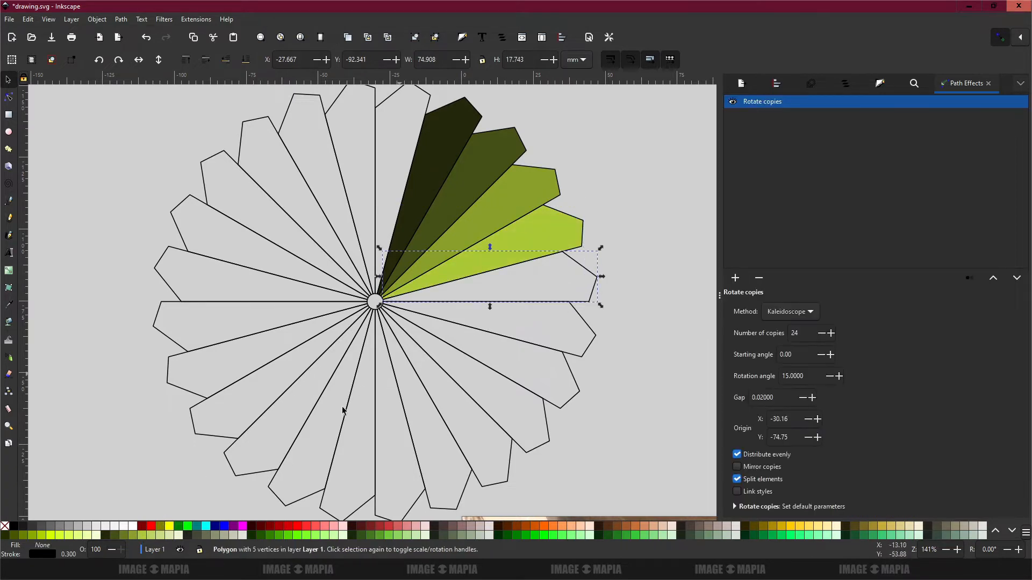
pyautogui.click(151, 537)
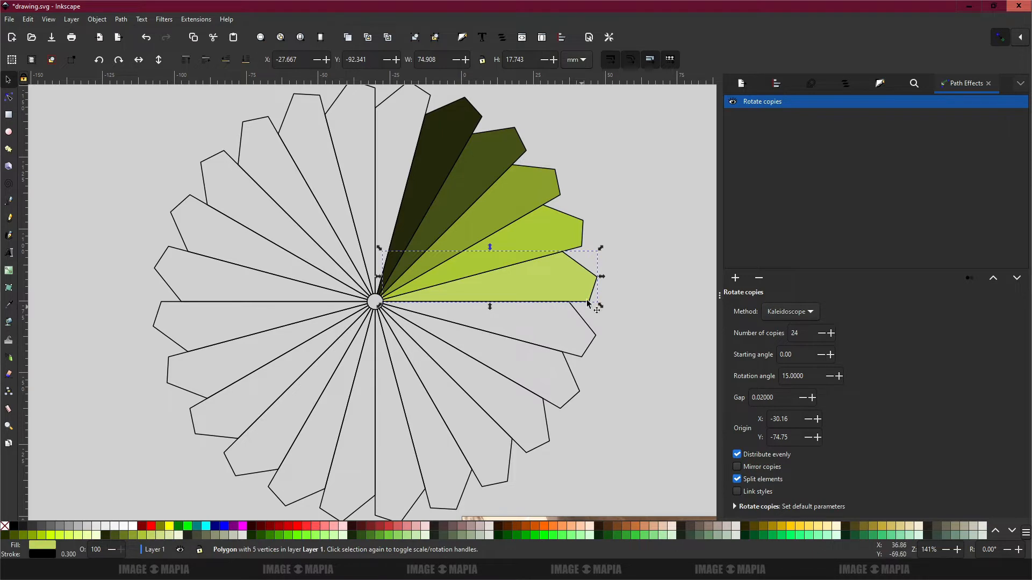
# Step: Continue clockwise, filling three more petals with progressively paler yellow-green shades, ending on near-cream
pyautogui.click(590, 329)
pyautogui.click(160, 537)
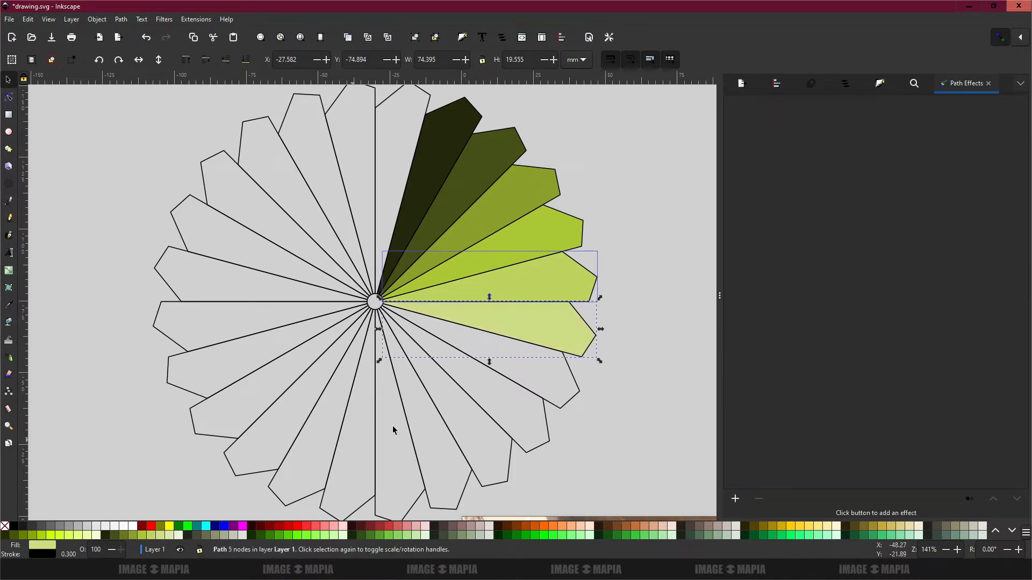
pyautogui.click(558, 407)
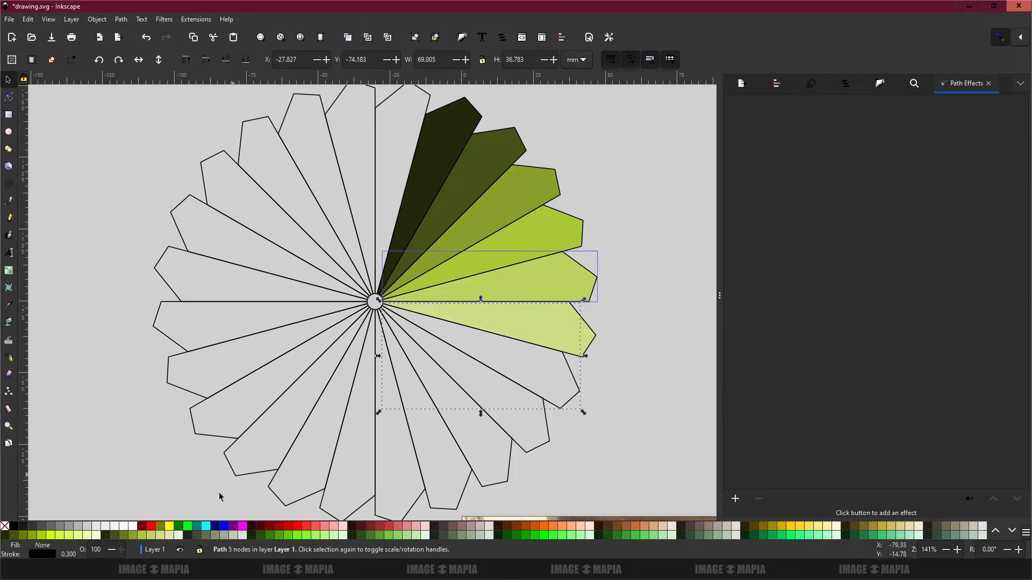
pyautogui.click(179, 534)
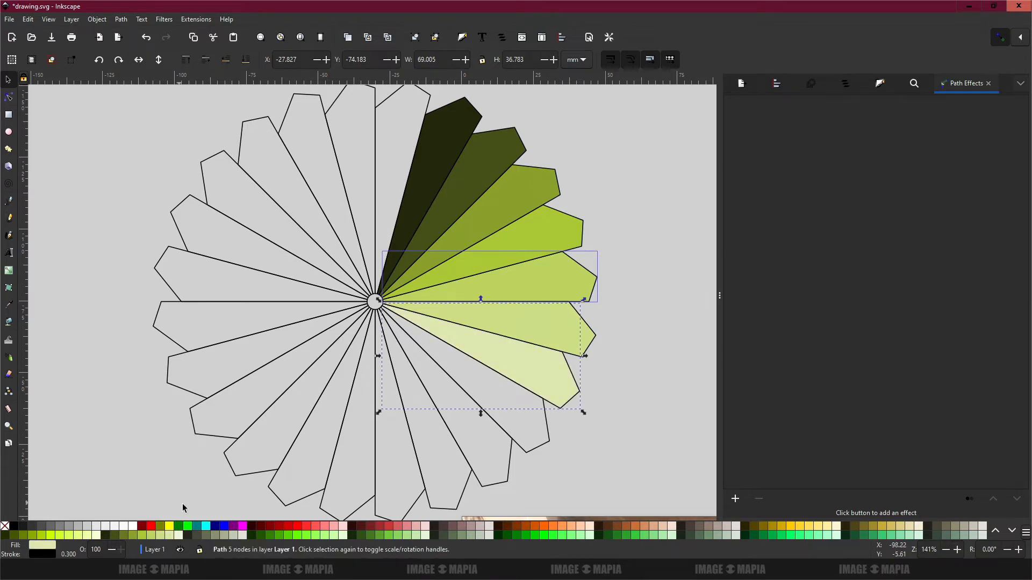
pyautogui.click(526, 449)
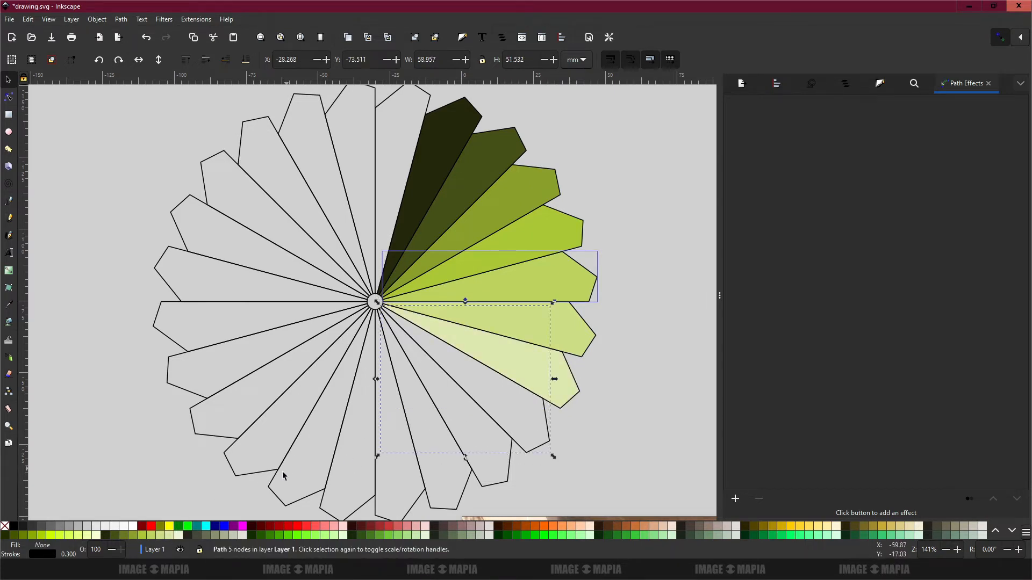
pyautogui.click(193, 536)
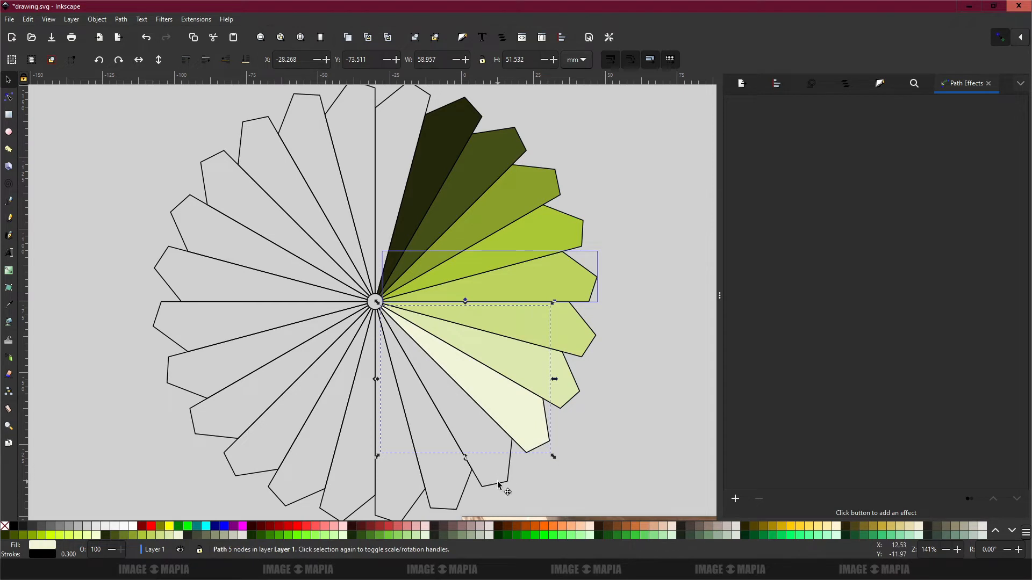
# Step: Fill the following four petals at the base of the flower with grey-olive shades, starting from near-black #22241C and getting lighter
pyautogui.click(502, 485)
pyautogui.click(189, 536)
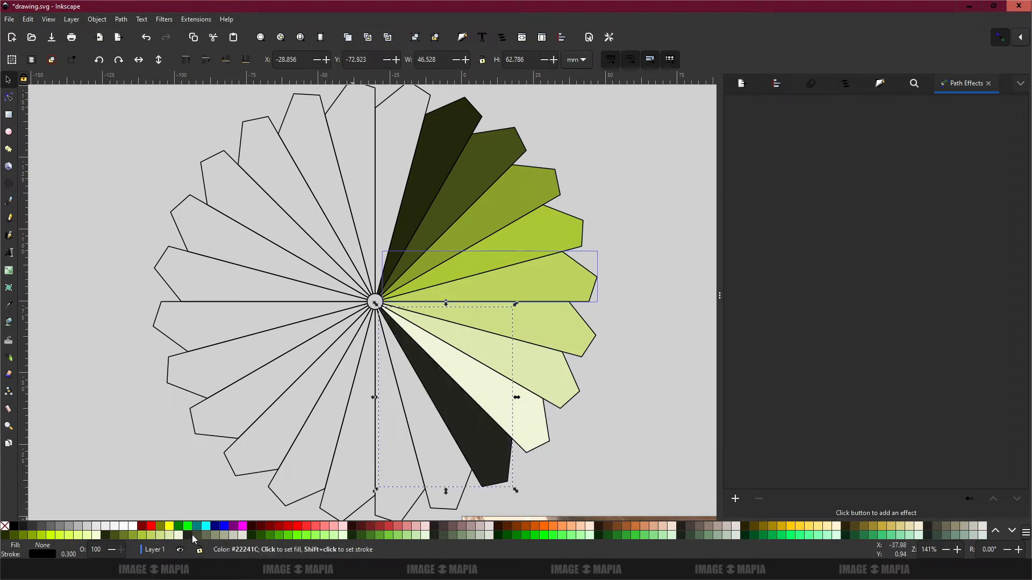
pyautogui.click(438, 505)
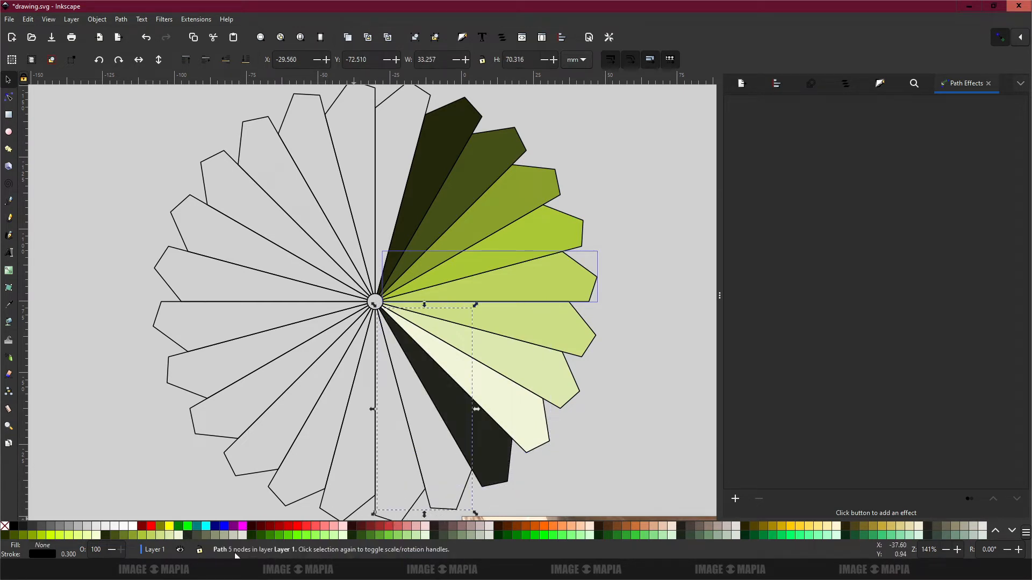
pyautogui.click(197, 536)
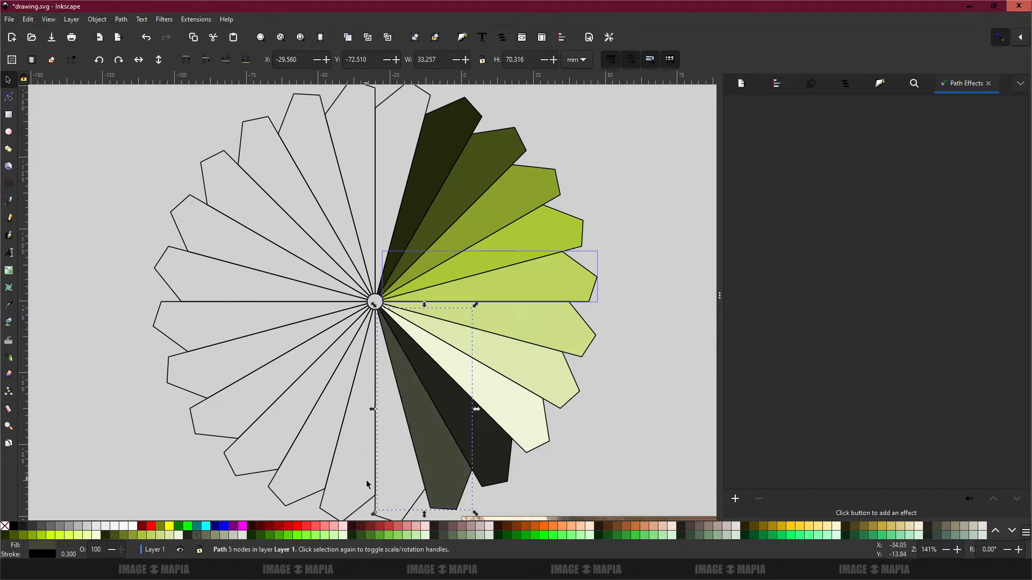
pyautogui.click(375, 511)
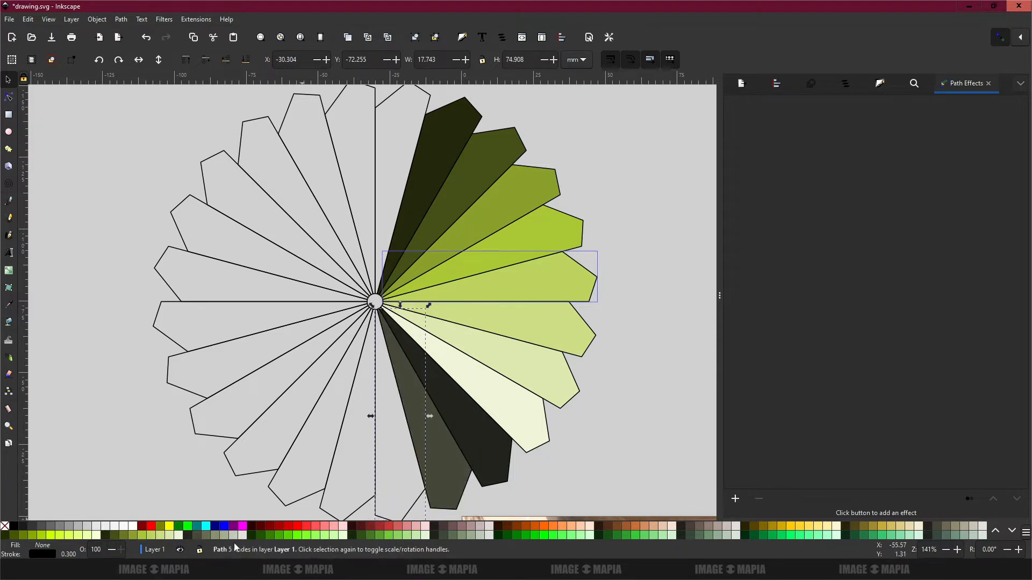
pyautogui.click(212, 535)
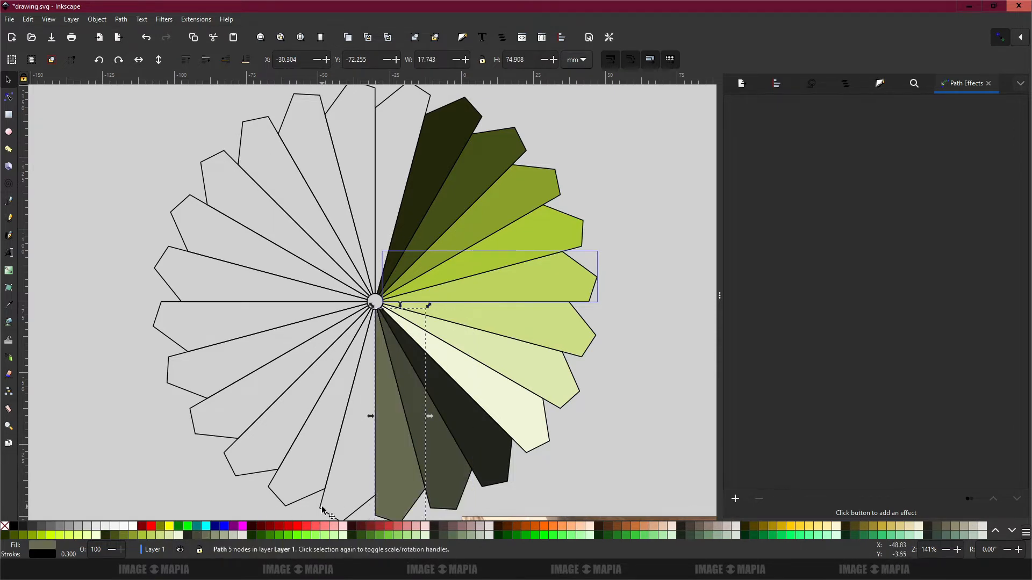
pyautogui.click(327, 510)
pyautogui.click(228, 535)
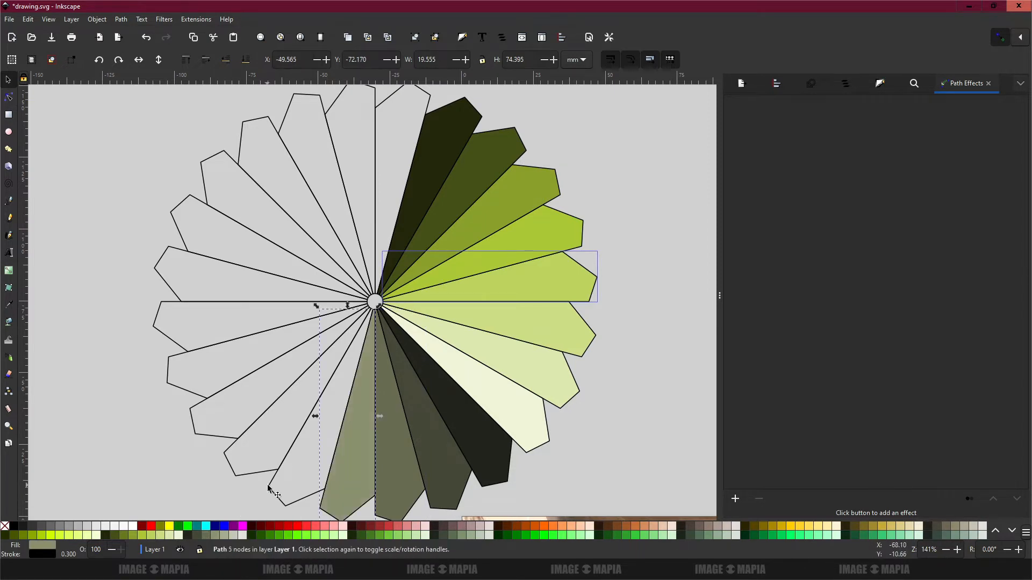
# Step: Fill the next three lower-left petals with increasingly light grey-olive shades, using #C4C8B7 for the second and off-white for the third
pyautogui.click(265, 499)
pyautogui.click(226, 537)
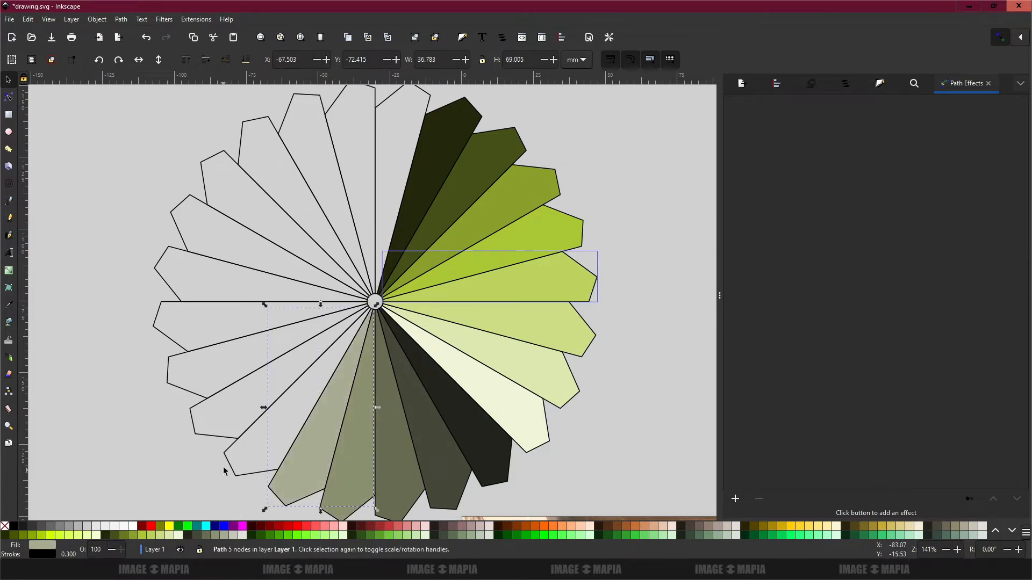
pyautogui.click(226, 465)
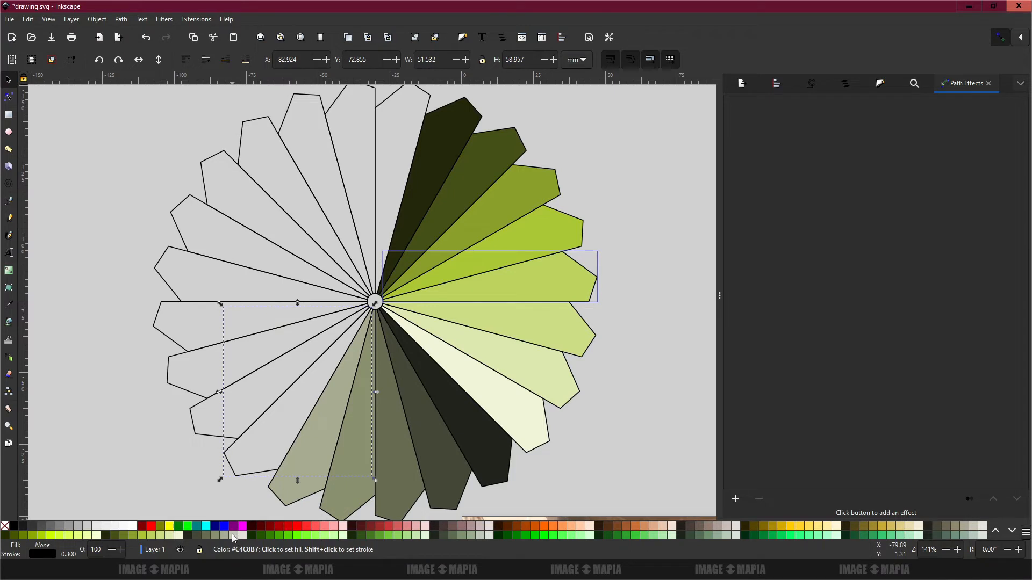
pyautogui.click(236, 536)
pyautogui.click(197, 429)
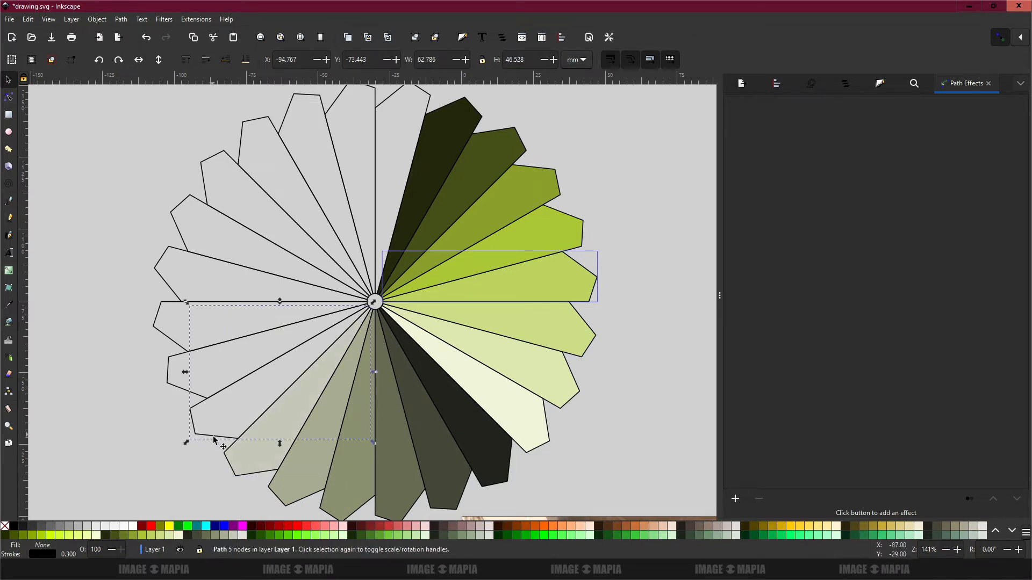
pyautogui.click(242, 535)
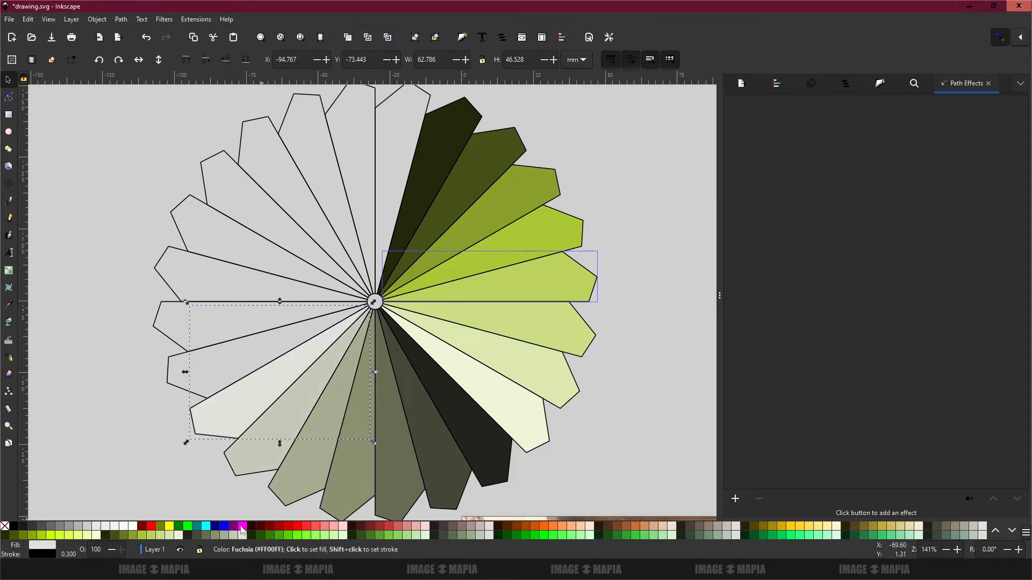
# Step: Fill the next three petals clockwise on the flower's left side with green shades, from near-black green through dark to medium green
pyautogui.click(168, 391)
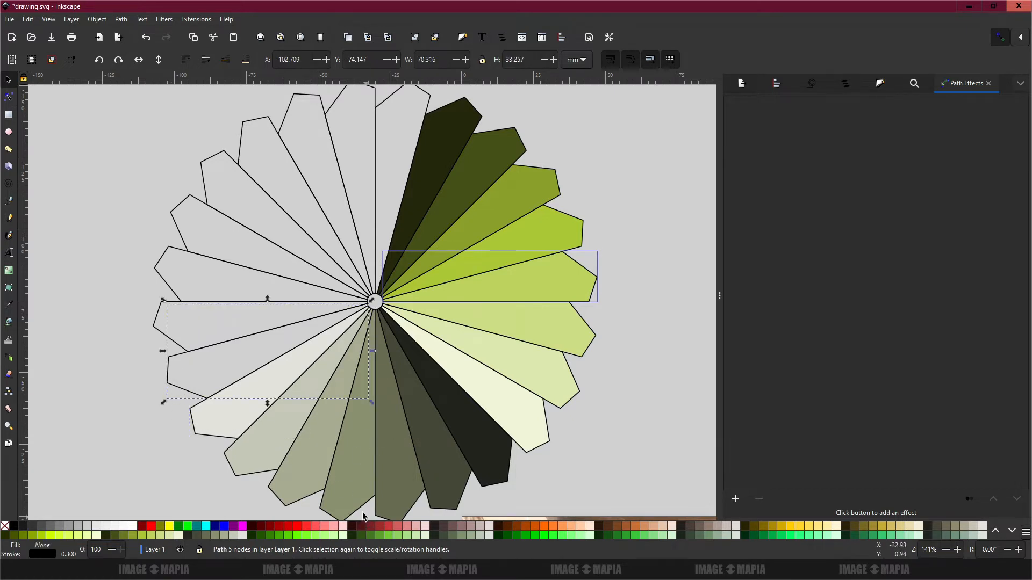
pyautogui.click(353, 536)
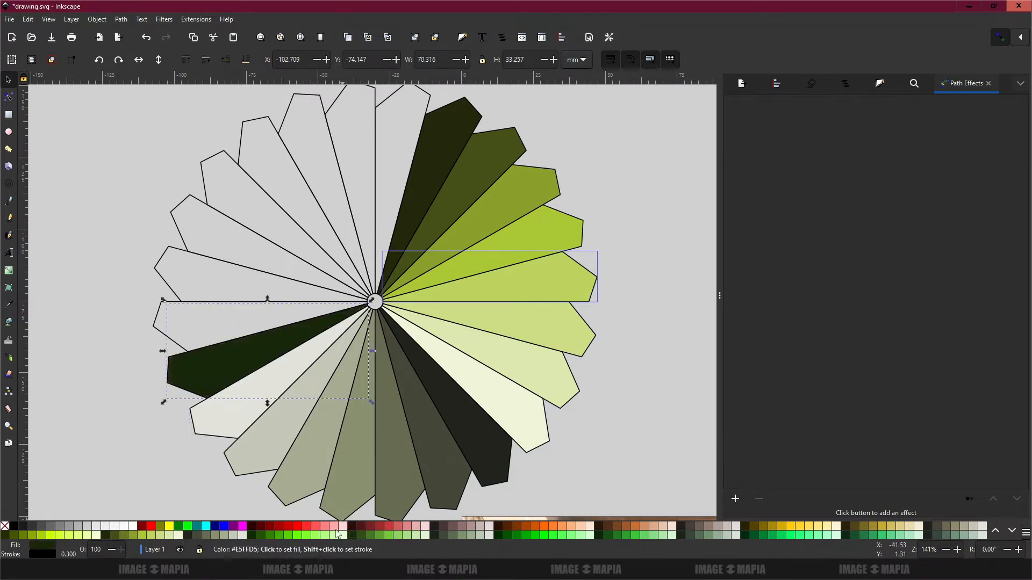
pyautogui.click(155, 323)
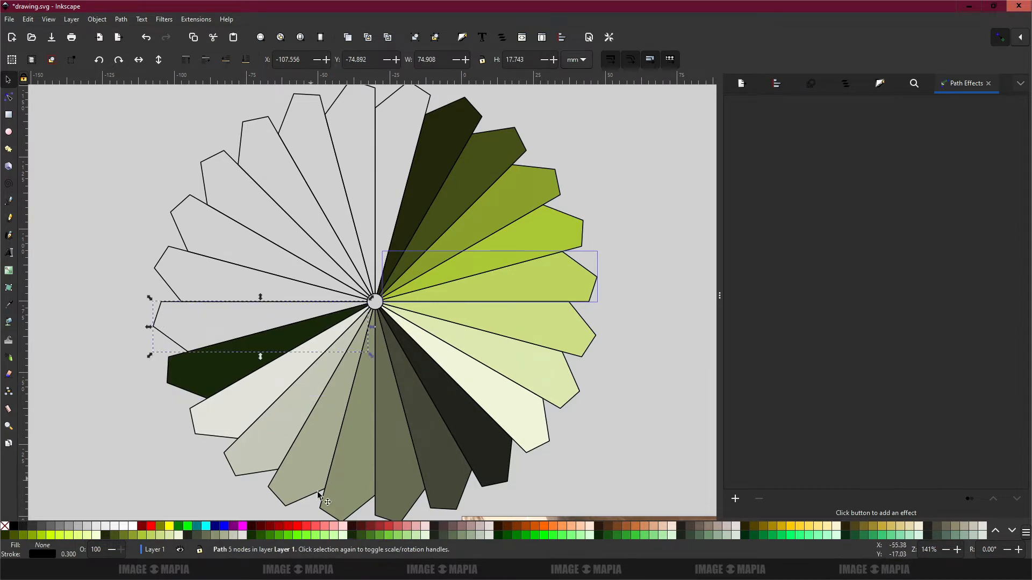
pyautogui.click(362, 536)
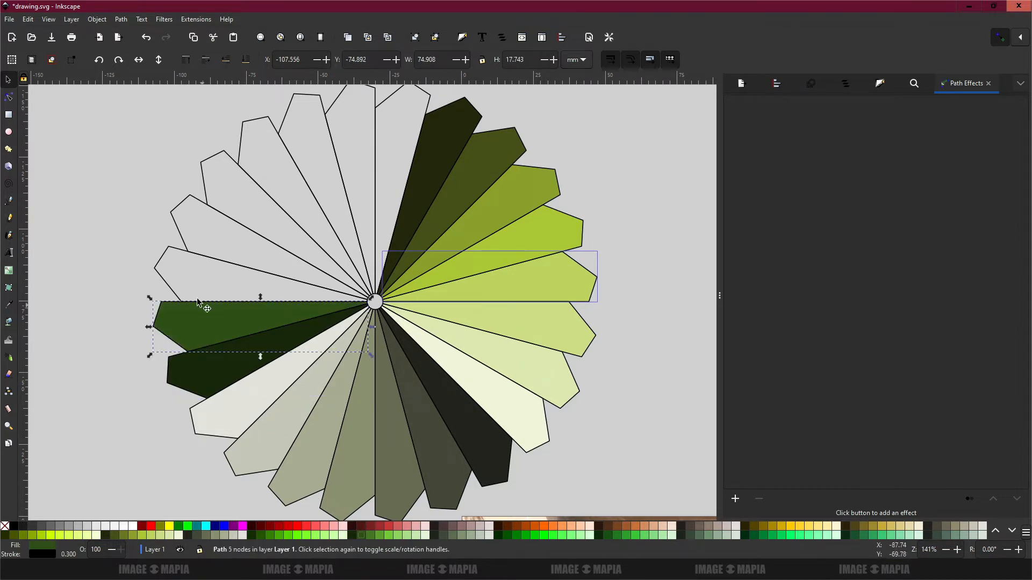
pyautogui.click(155, 261)
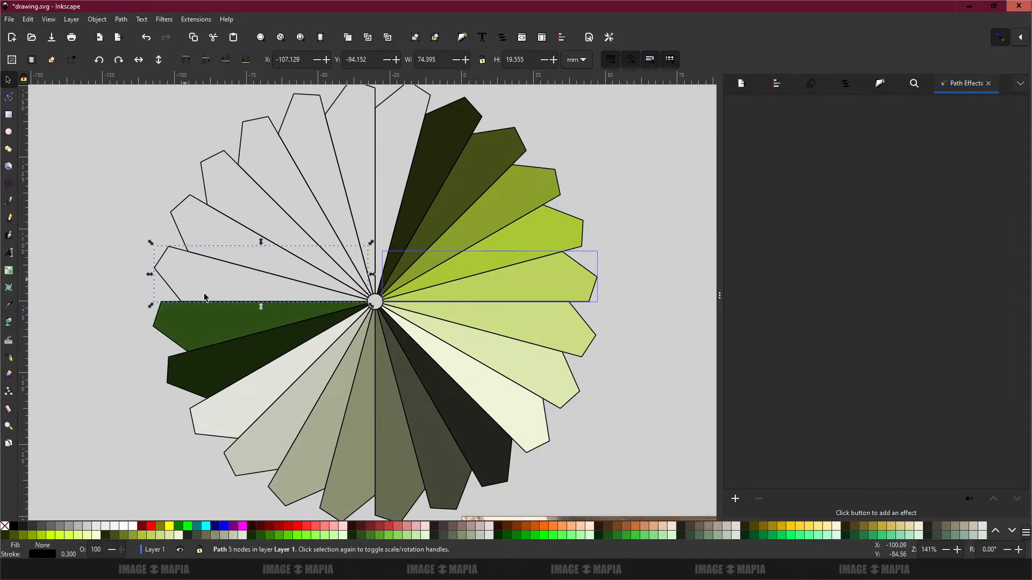
pyautogui.click(370, 535)
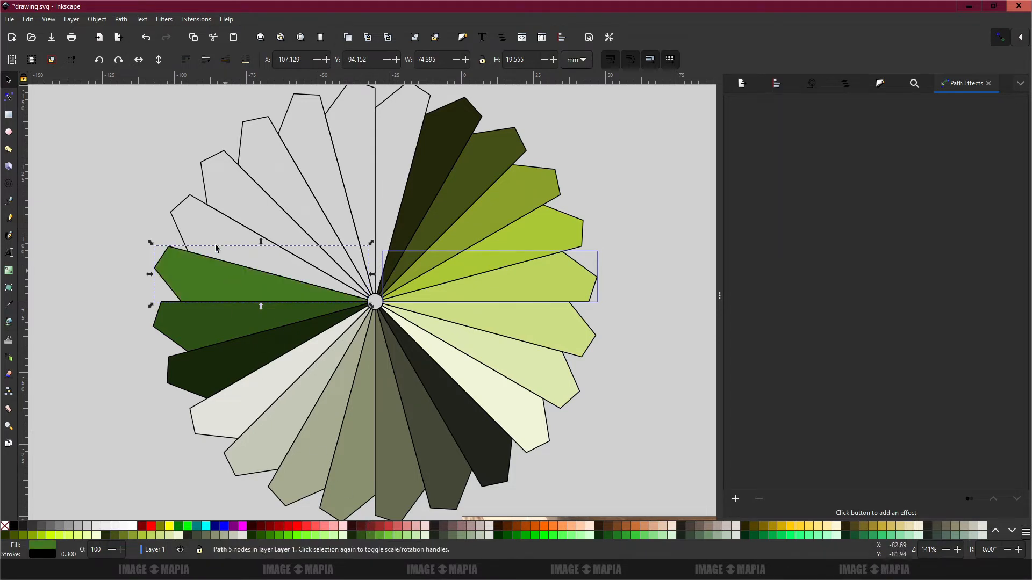
# Step: Fill the following three upper-left petals clockwise, using bright green #71C837 for the first and light green #AADE87 for the other two
pyautogui.click(182, 206)
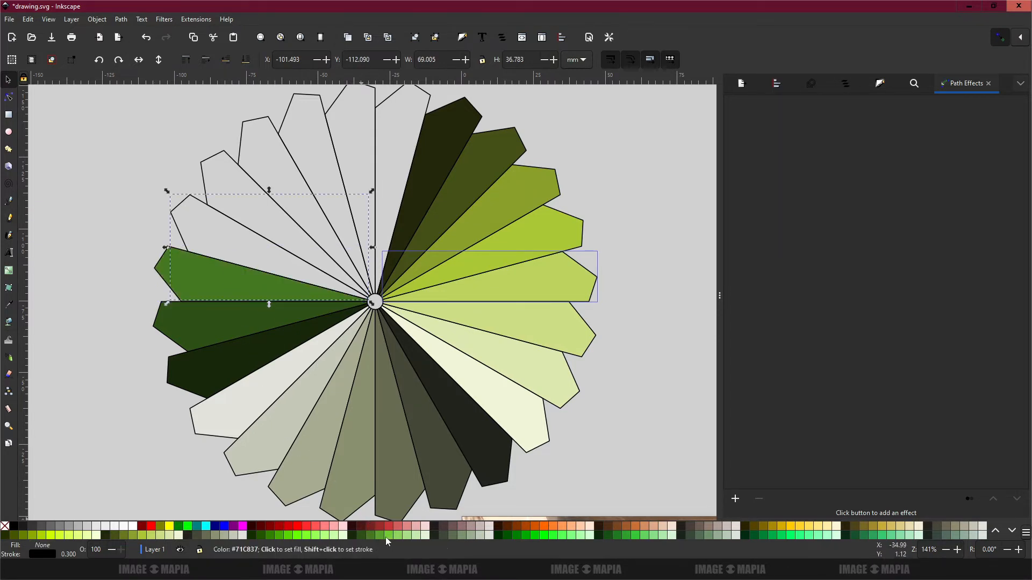
pyautogui.click(389, 535)
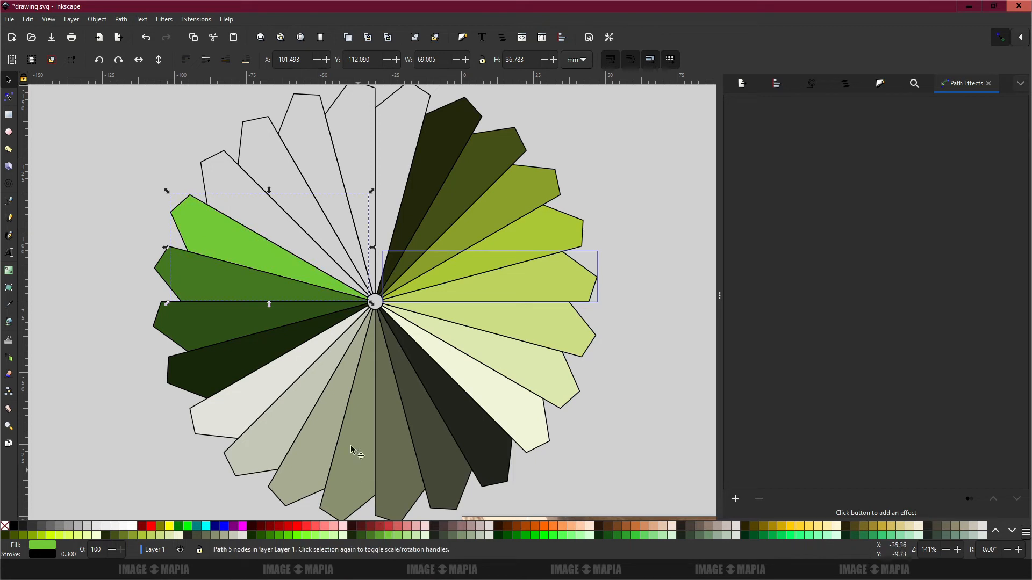
pyautogui.click(217, 159)
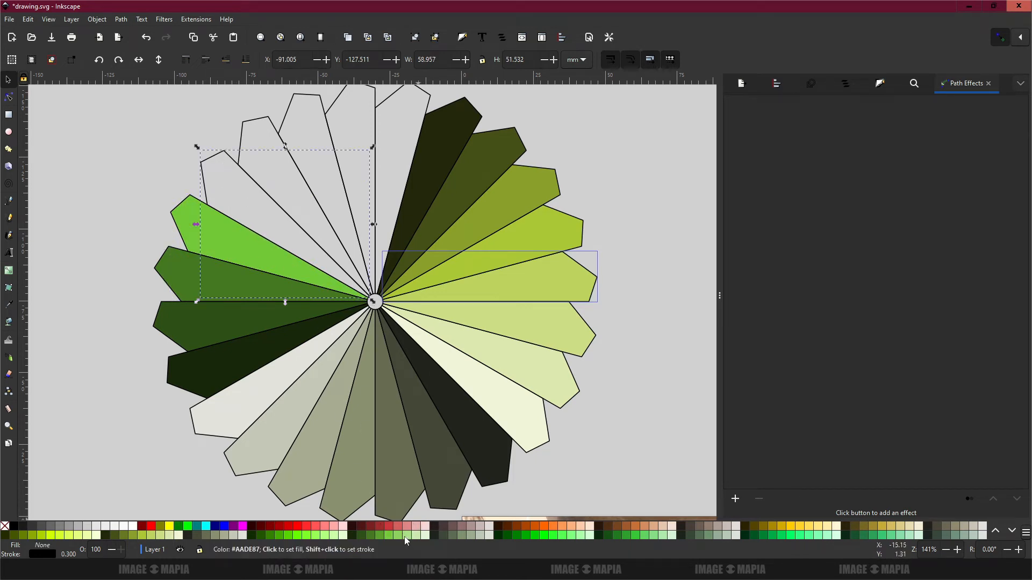
pyautogui.click(405, 539)
pyautogui.click(261, 124)
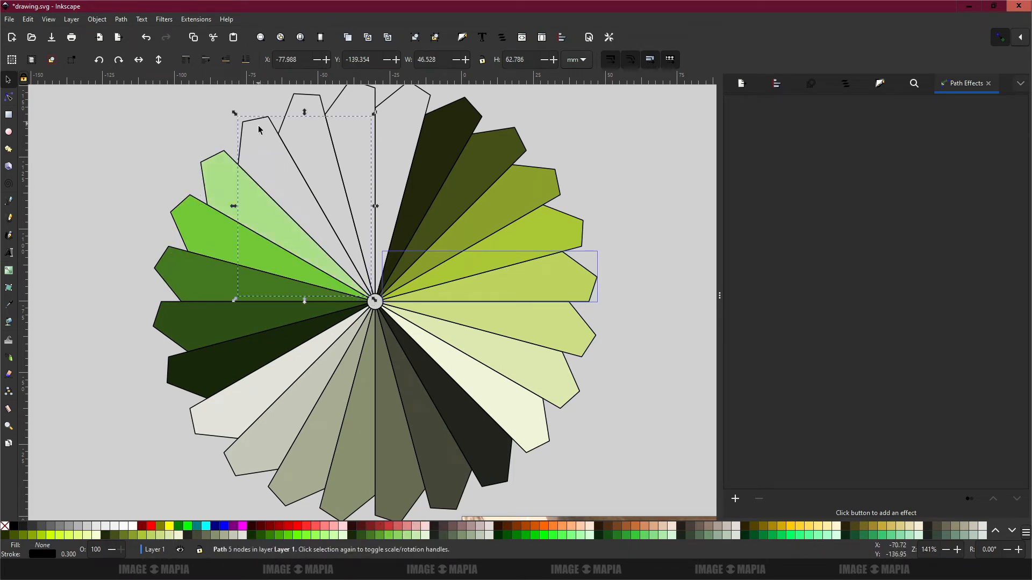
pyautogui.click(409, 535)
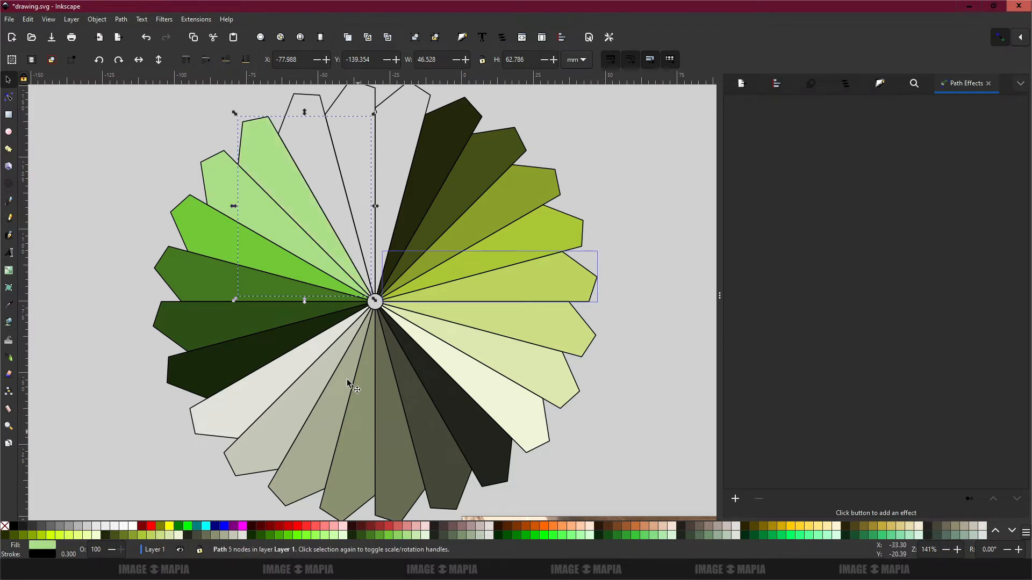
# Step: Fill the last three petals at the top of the flower clockwise with reddish-brown shades, from near-black to lighter, and clear the selection
pyautogui.moveTo(325, 190); pyautogui.dragTo(313, 226)
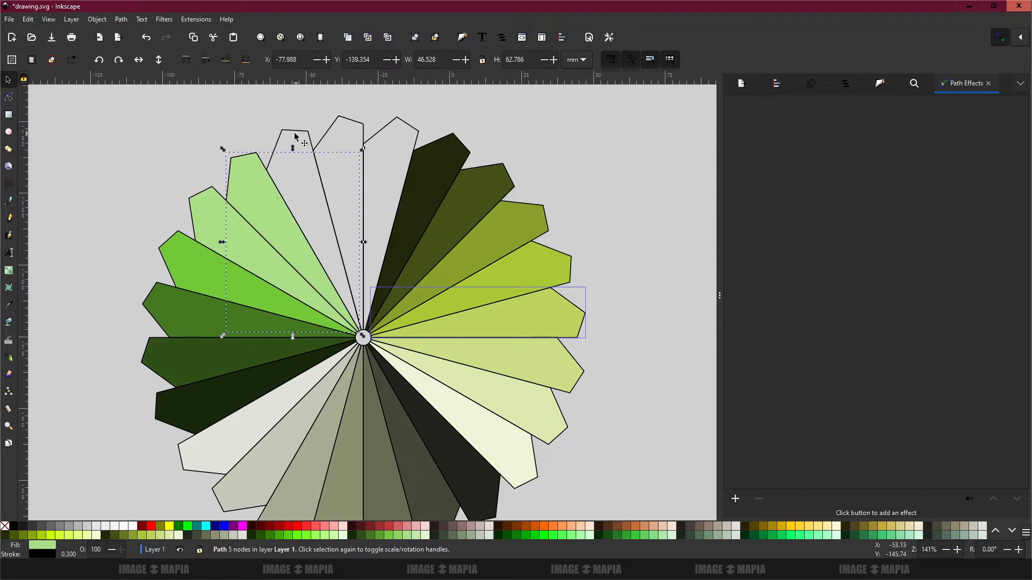
pyautogui.click(290, 132)
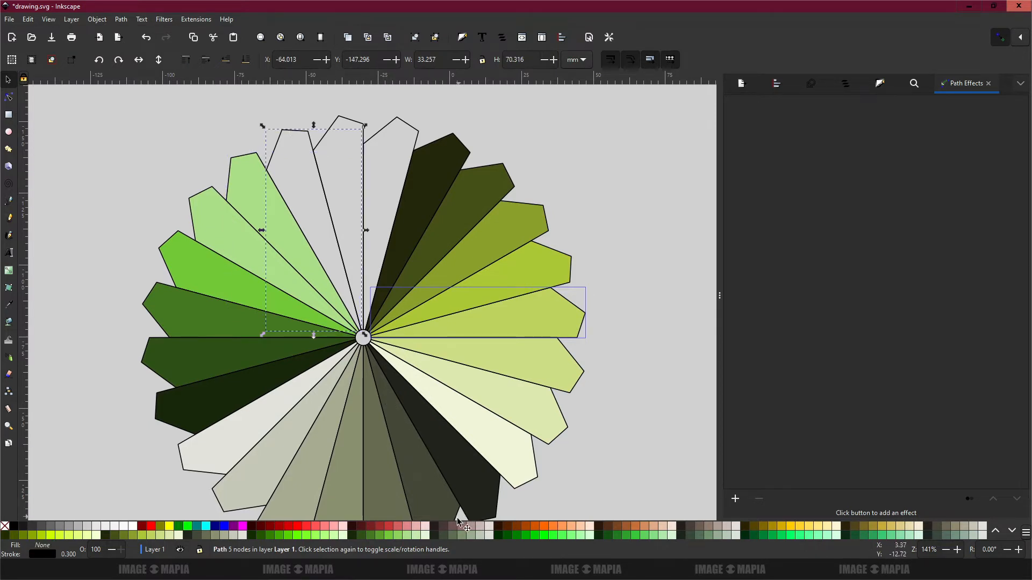
pyautogui.click(435, 527)
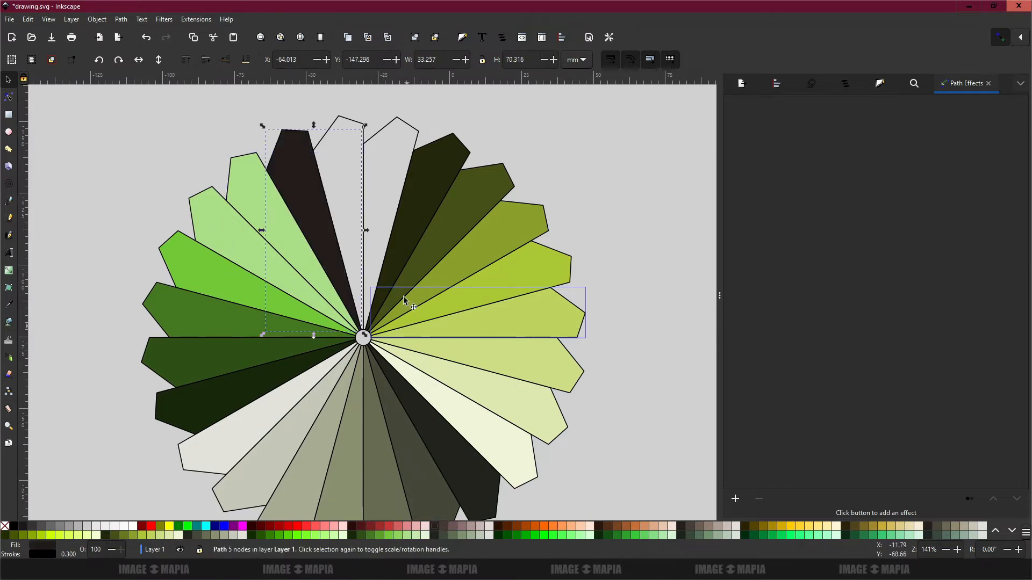
pyautogui.click(346, 128)
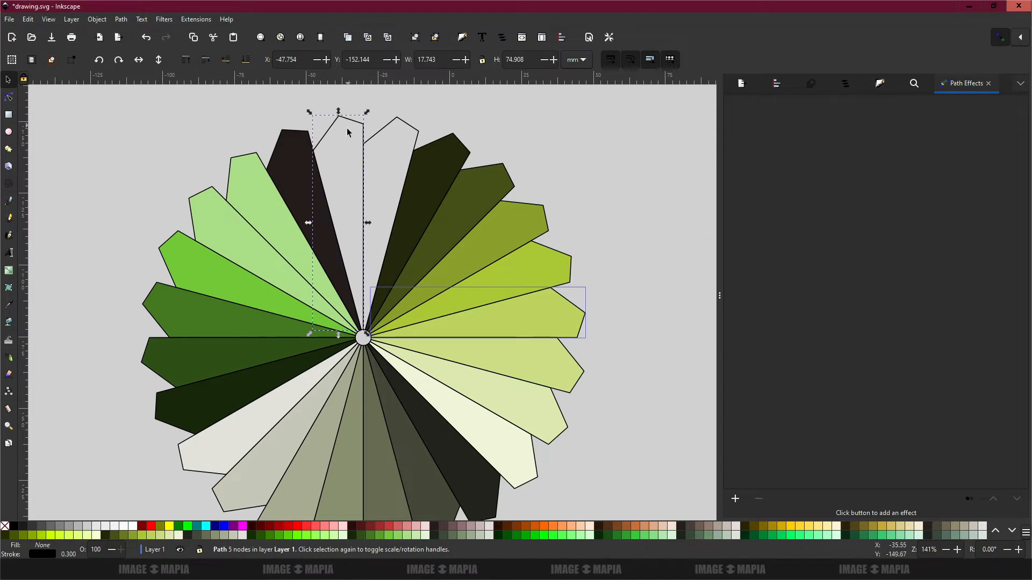
pyautogui.click(443, 525)
pyautogui.click(403, 124)
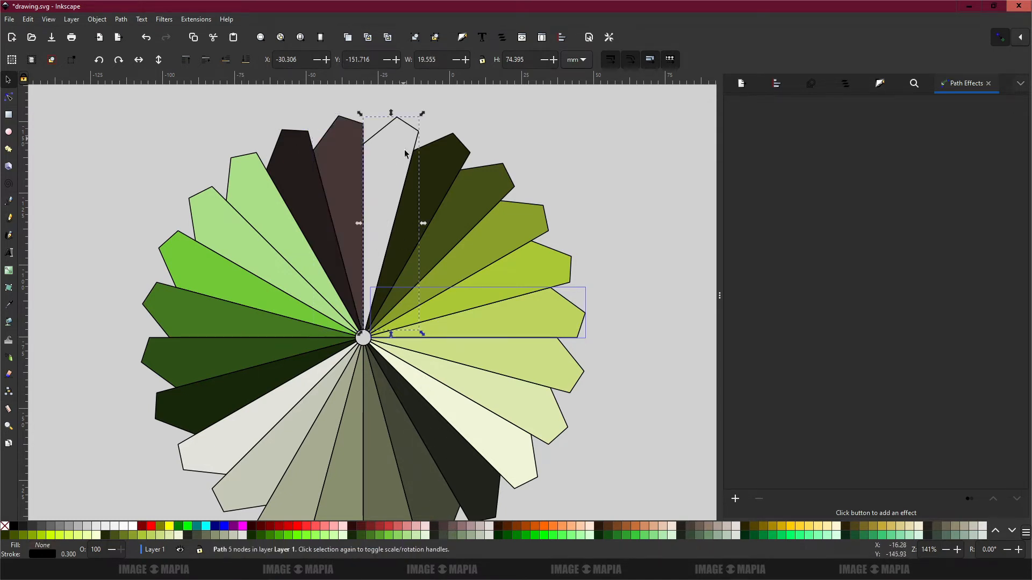
pyautogui.click(450, 527)
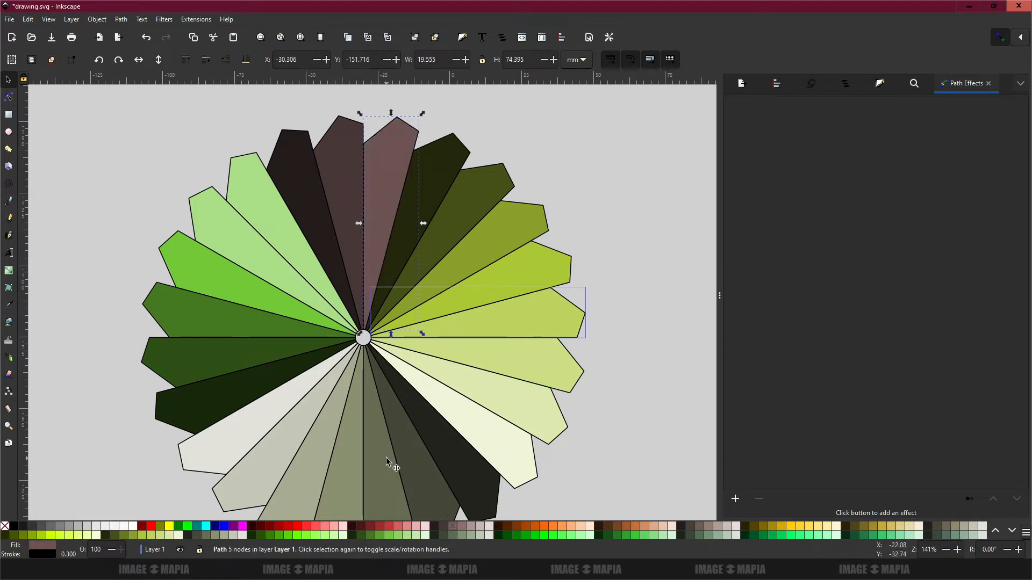
pyautogui.click(573, 242)
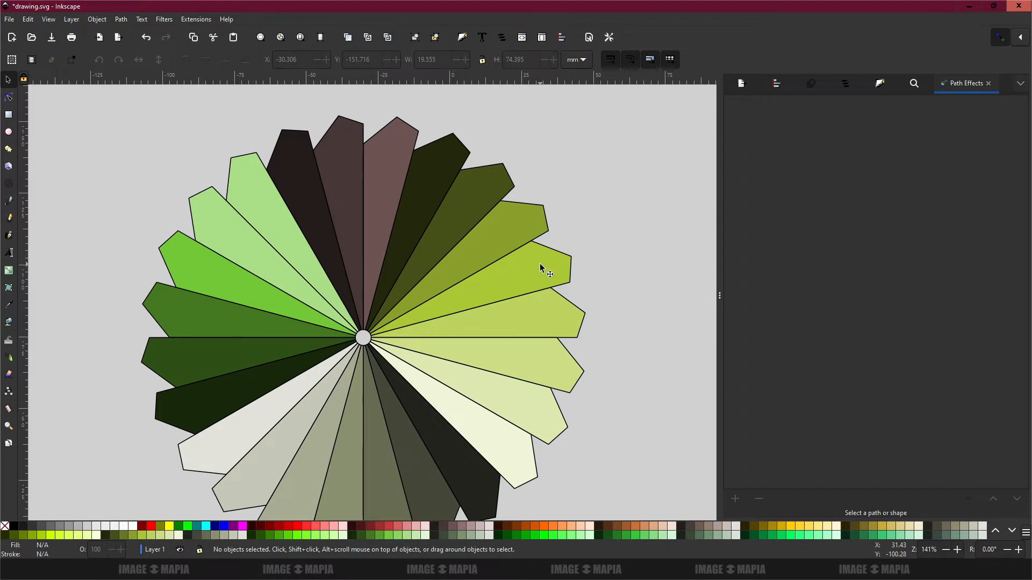
# Step: Try to move the second-darkest olive petal out of the flower's upper-right side as a separate object
pyautogui.scroll(-2, 516, 282)
pyautogui.scroll(1, 486, 282)
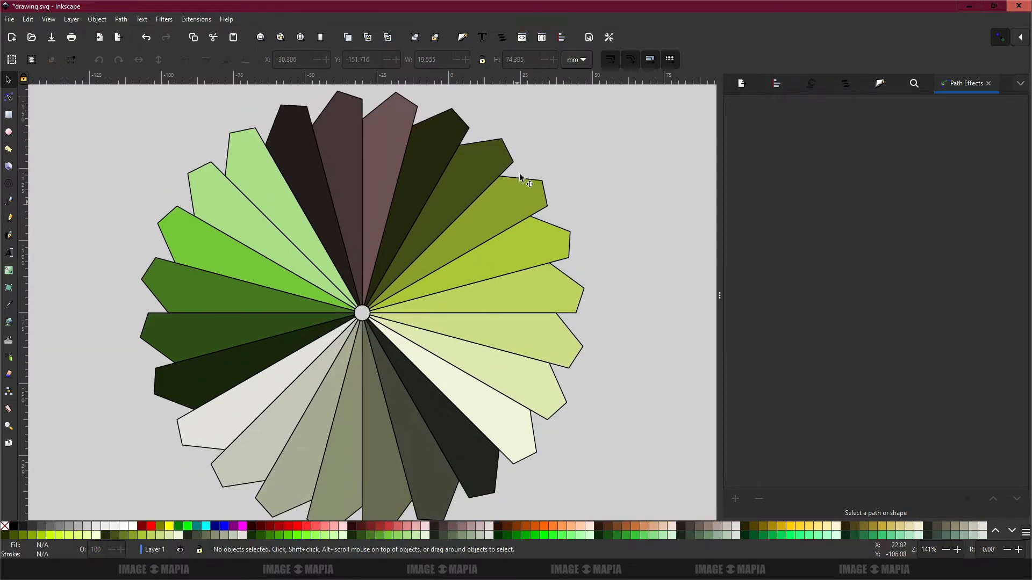
pyautogui.click(505, 162)
pyautogui.moveTo(505, 162); pyautogui.dragTo(661, 161)
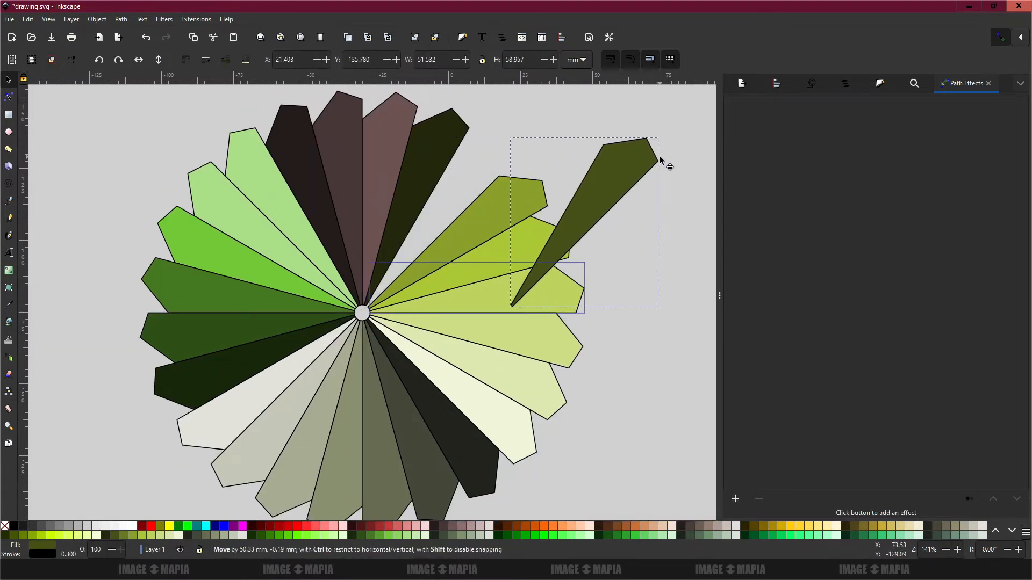
pyautogui.press('Escape')
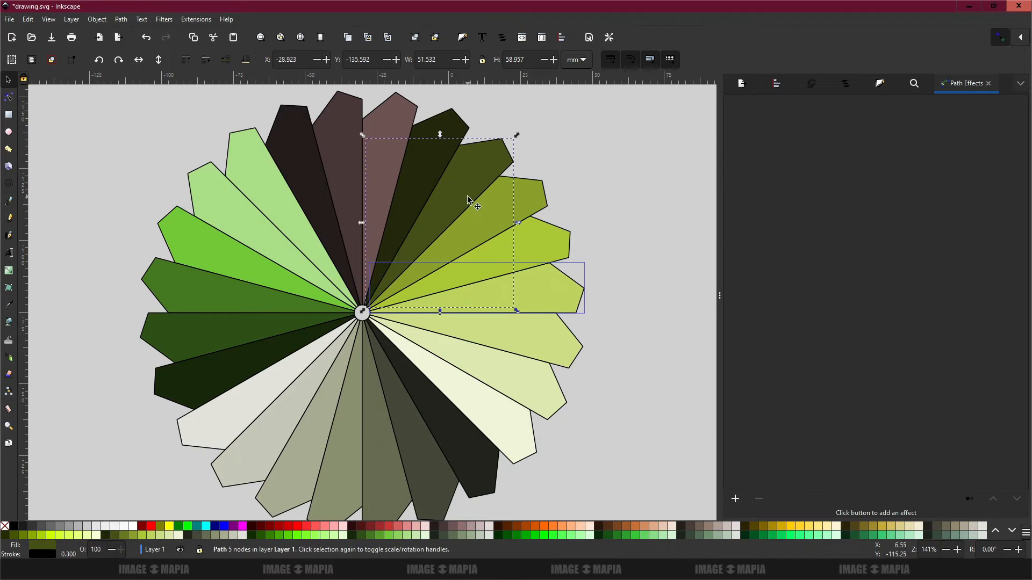
pyautogui.hscroll(1, 467, 200)
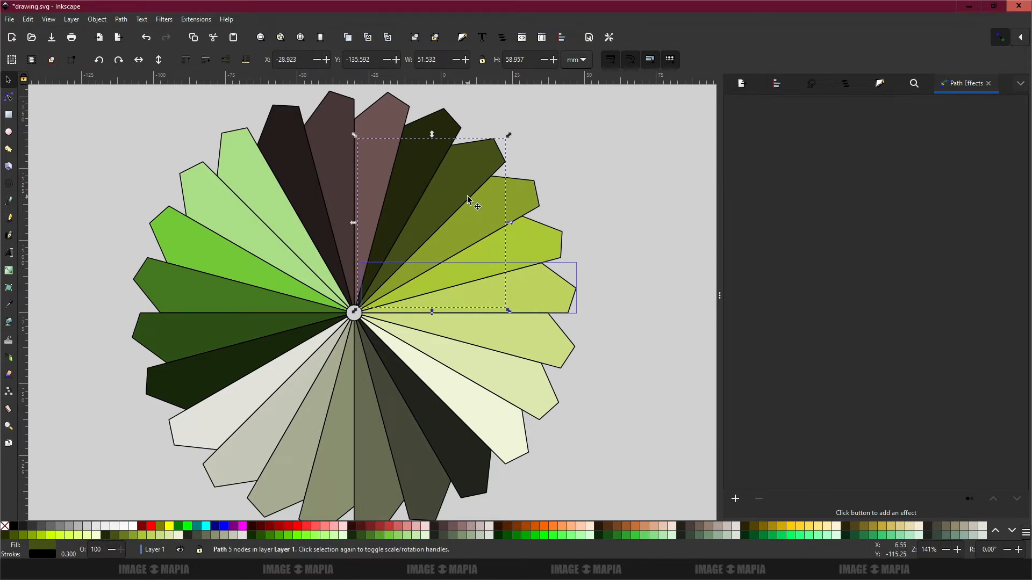
pyautogui.moveTo(467, 200); pyautogui.dragTo(633, 211)
pyautogui.press('Escape')
pyautogui.moveTo(473, 201); pyautogui.dragTo(617, 201)
pyautogui.press('Escape')
# Step: Move the light-green petal next to the near-black brown one out of the flower, off to its left
pyautogui.click(246, 201)
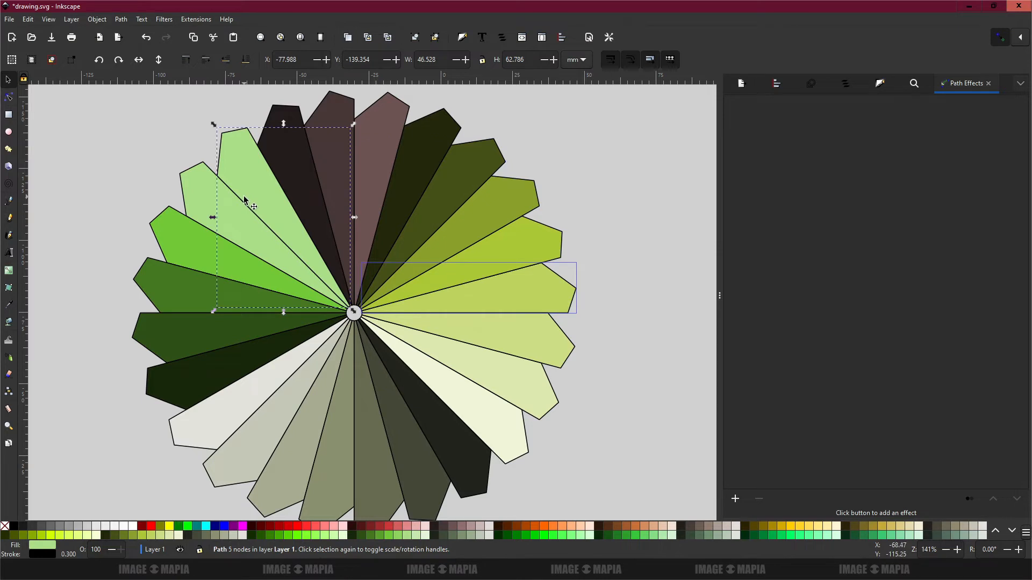
pyautogui.moveTo(247, 199); pyautogui.dragTo(41, 199)
pyautogui.press('Escape')
pyautogui.moveTo(263, 207); pyautogui.dragTo(45, 158)
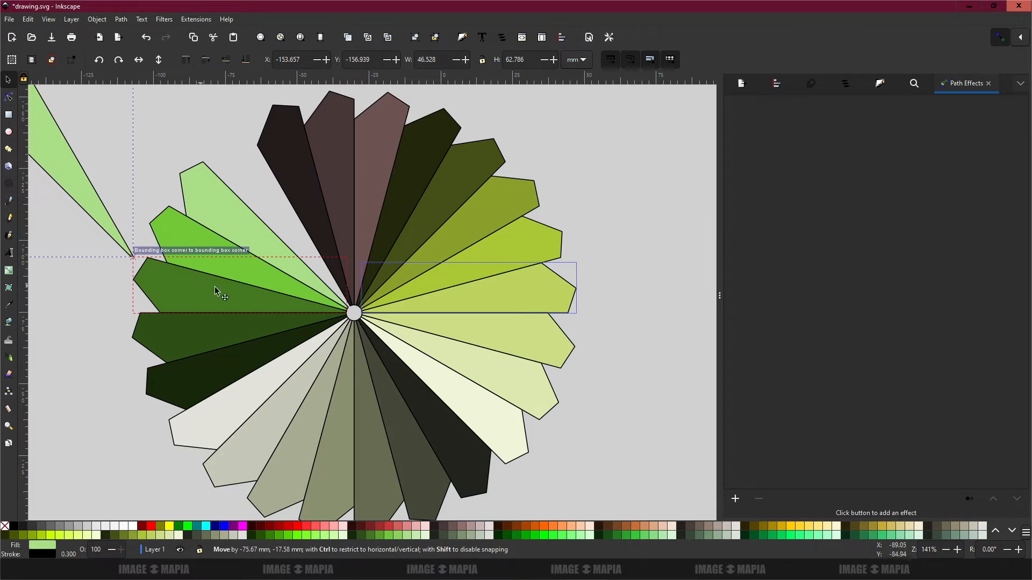
pyautogui.moveTo(214, 291); pyautogui.dragTo(218, 287)
pyautogui.click(230, 214)
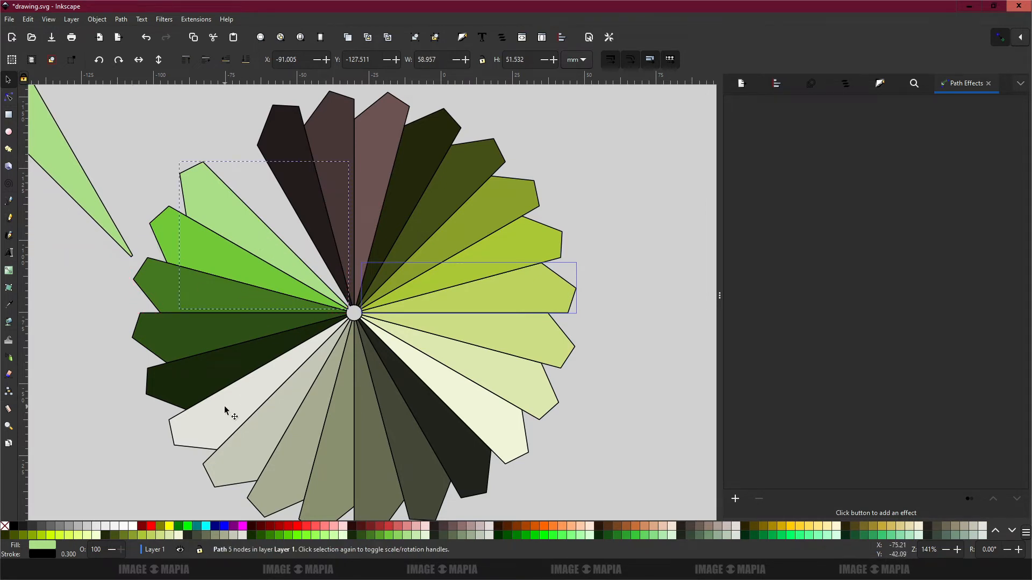
pyautogui.moveTo(226, 411); pyautogui.dragTo(59, 220)
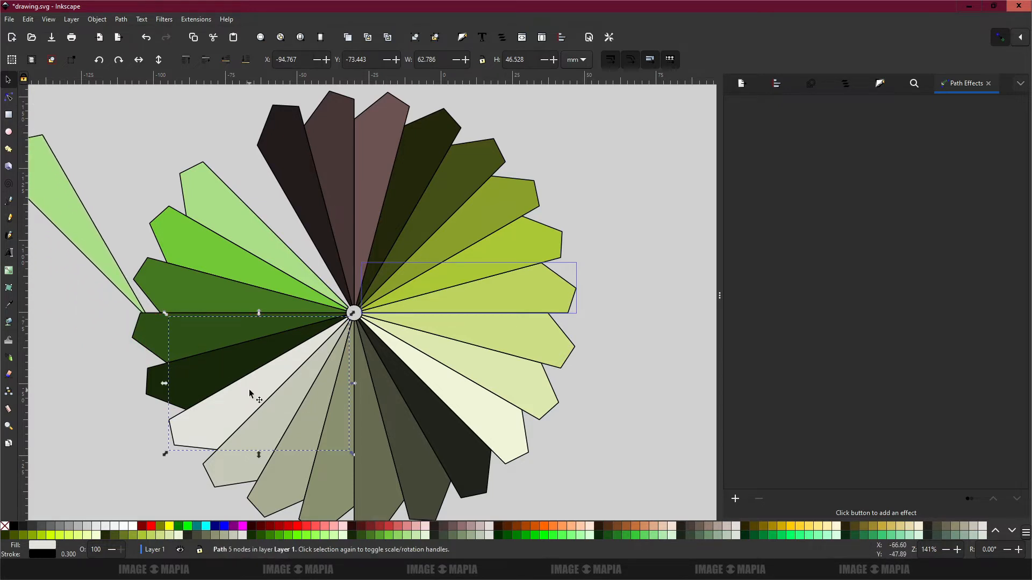
# Step: Try to move the off-white lower-left petal and the pale yellow-green lower-right petal out of the flower
pyautogui.moveTo(249, 390); pyautogui.dragTo(28, 407)
pyautogui.press('Escape')
pyautogui.moveTo(247, 383); pyautogui.dragTo(69, 396)
pyautogui.press('Escape')
pyautogui.moveTo(263, 379); pyautogui.dragTo(56, 381)
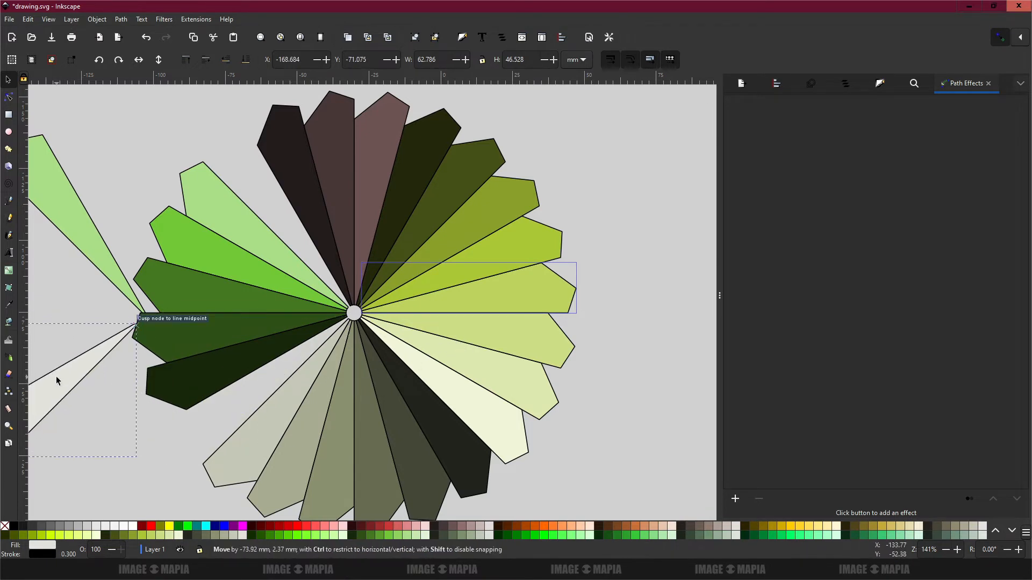
pyautogui.press('Escape')
pyautogui.click(509, 382)
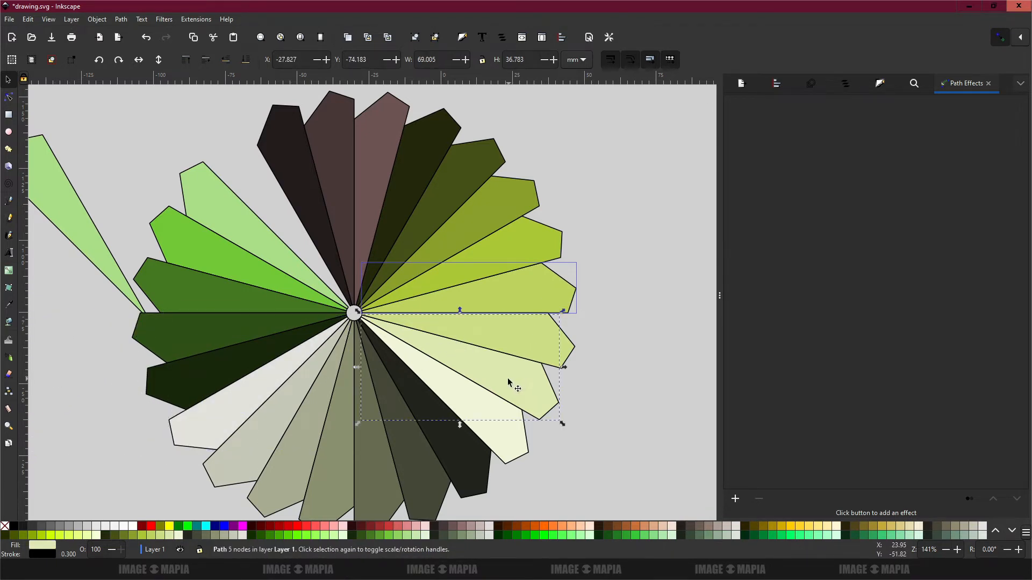
pyautogui.moveTo(509, 382); pyautogui.dragTo(695, 437)
pyautogui.press('Escape')
# Step: Undo the top petal's brown fill, move the detached light-green petal back into its gap in the flower, and clear the selection
pyautogui.hotkey('ctrl', 'z')
pyautogui.hotkey('ctrl', 'z')
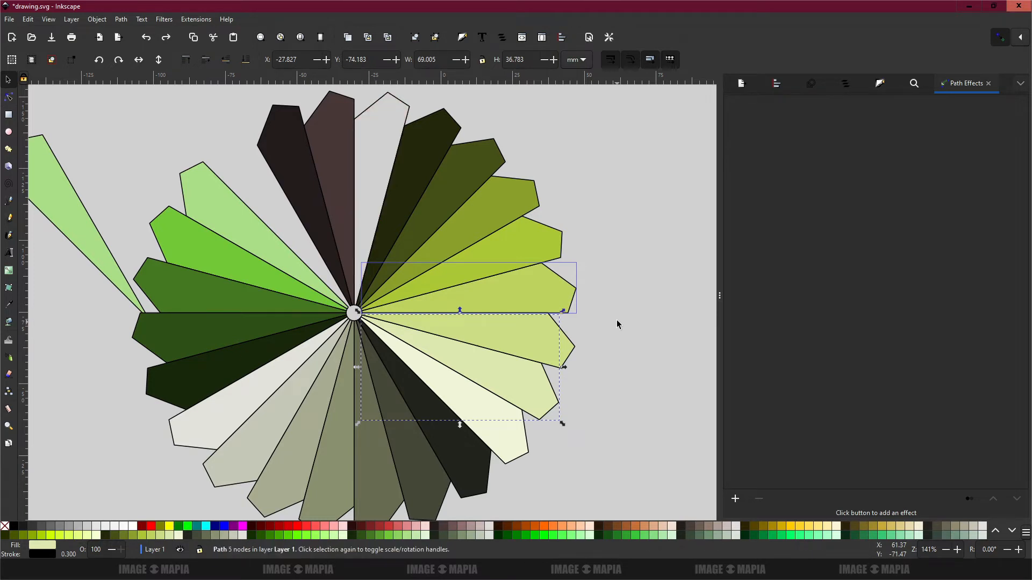
pyautogui.moveTo(65, 231); pyautogui.dragTo(271, 219)
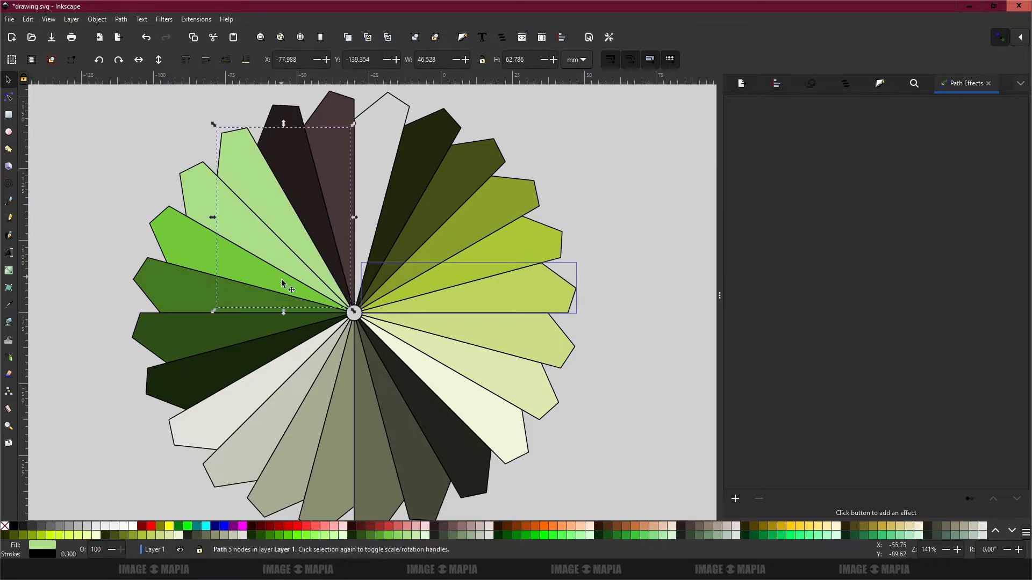
pyautogui.press('Escape')
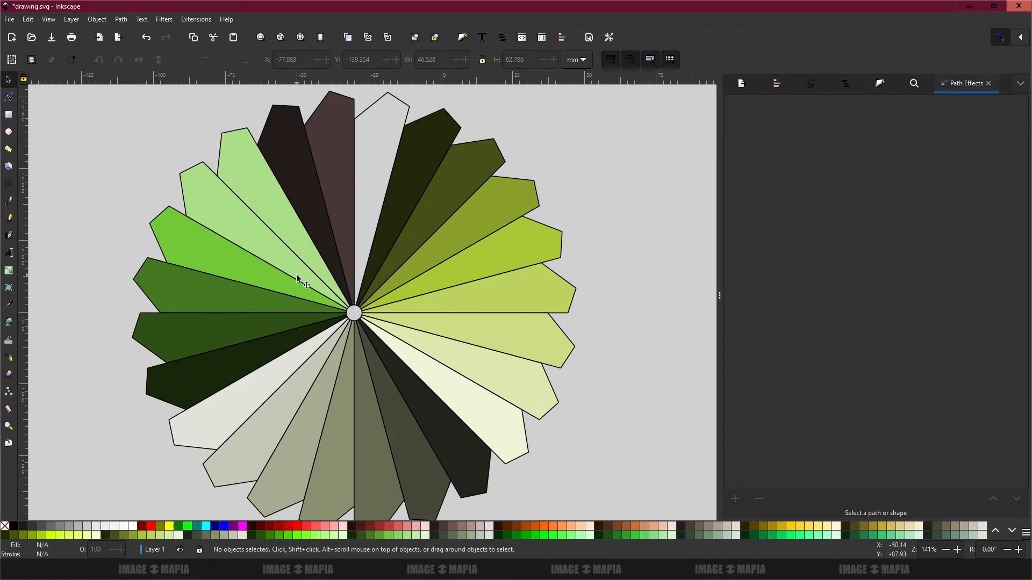
pyautogui.scroll(-1, 400, 320)
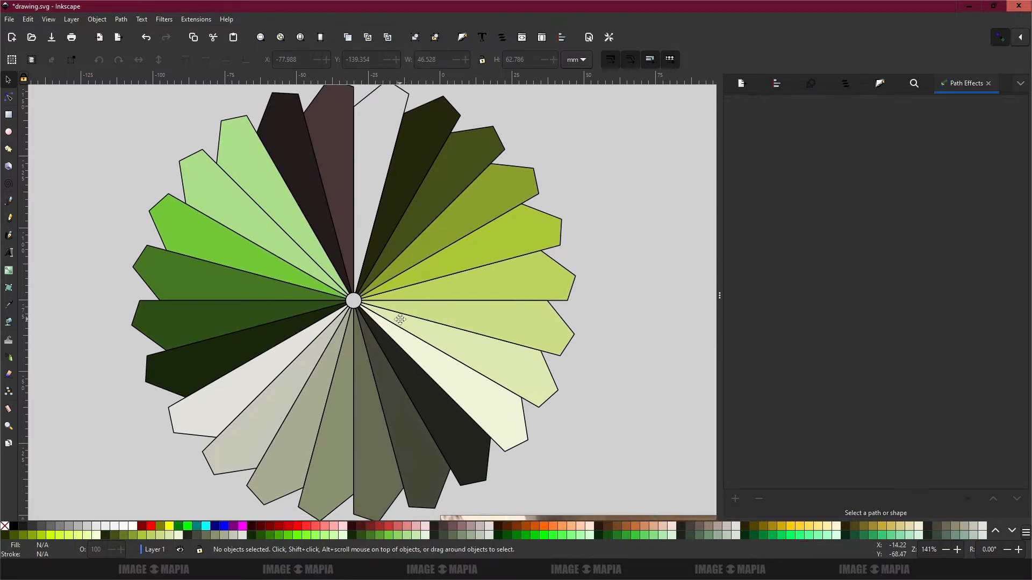
pyautogui.scroll(1, 400, 319)
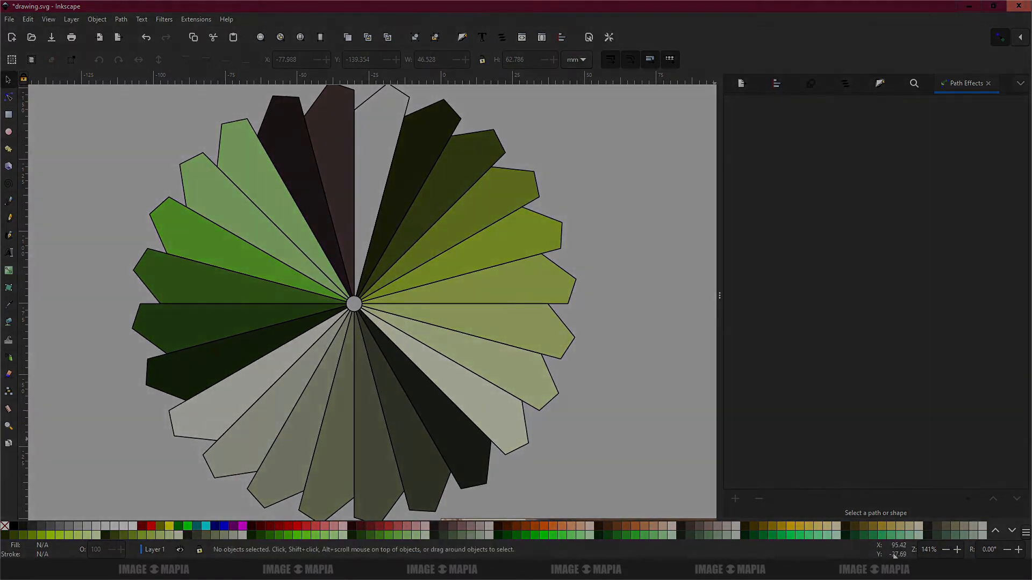
pyautogui.click(933, 569)
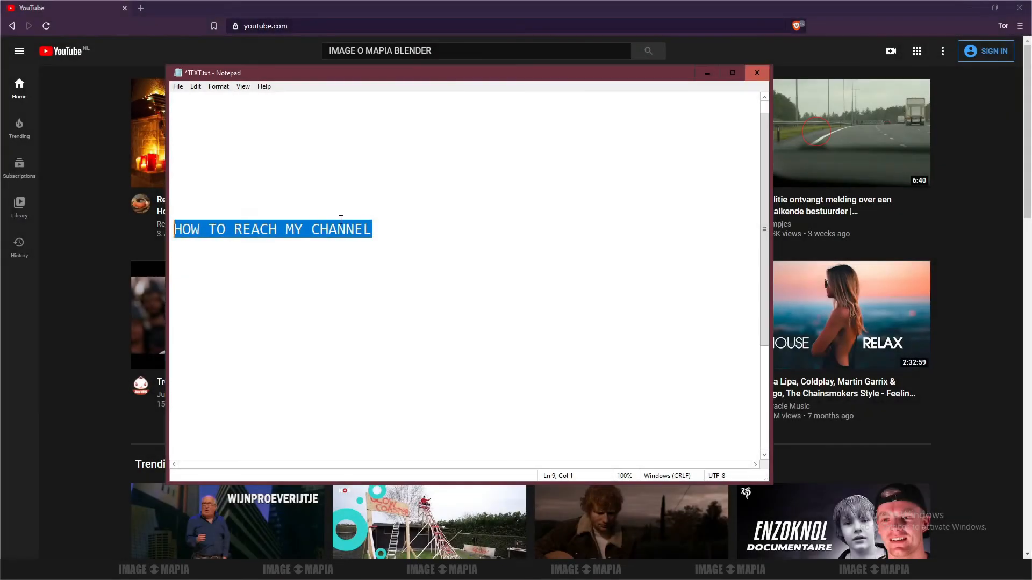
pyautogui.click(383, 228)
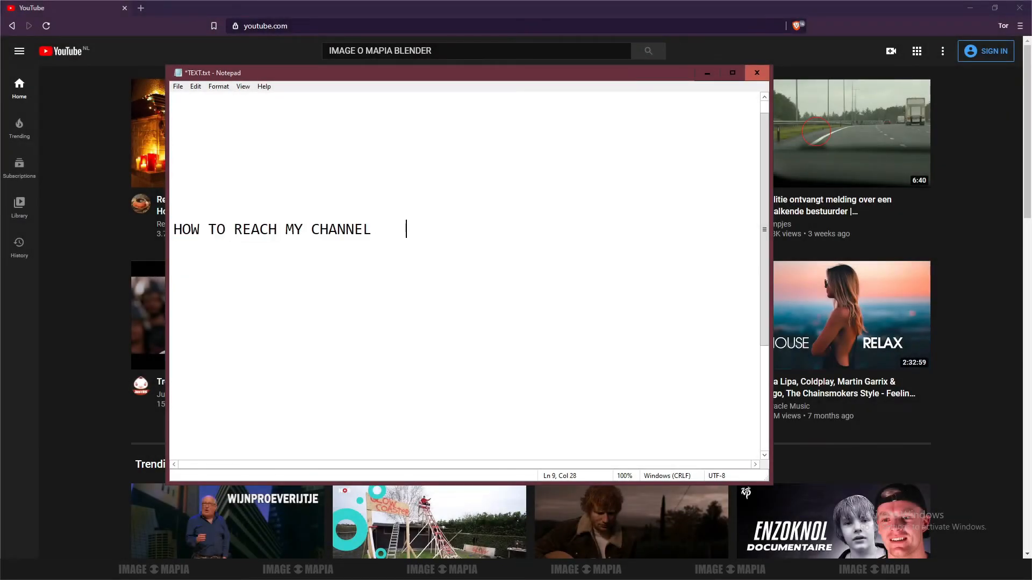
# Step: Add "image o mapia blender tutorial" after the HOW TO REACH MY CHANNEL heading and write "OPNE YOUTUBE.COM>" two lines below
pyautogui.write('image o mapia')
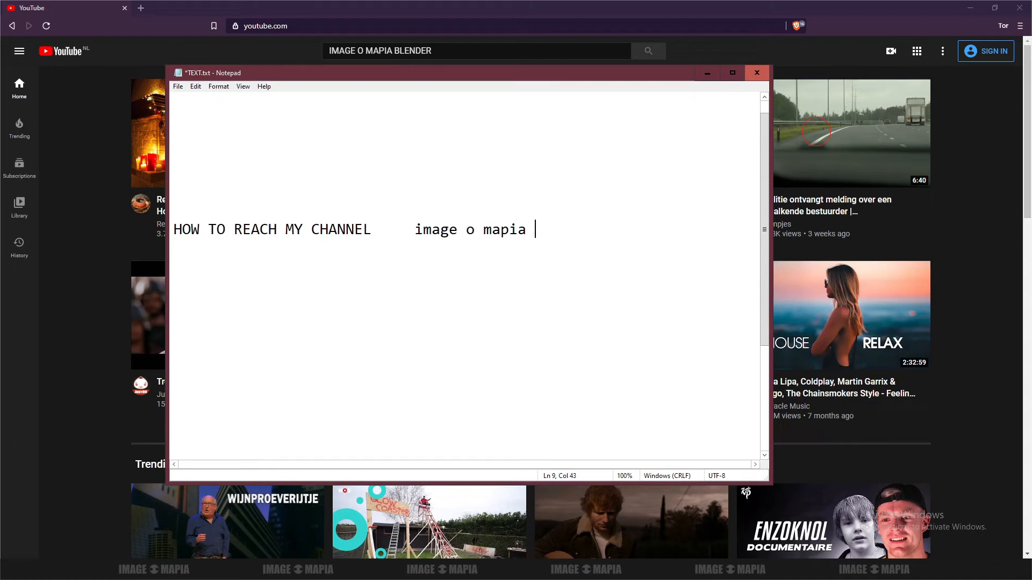
pyautogui.write(' blender tutorial')
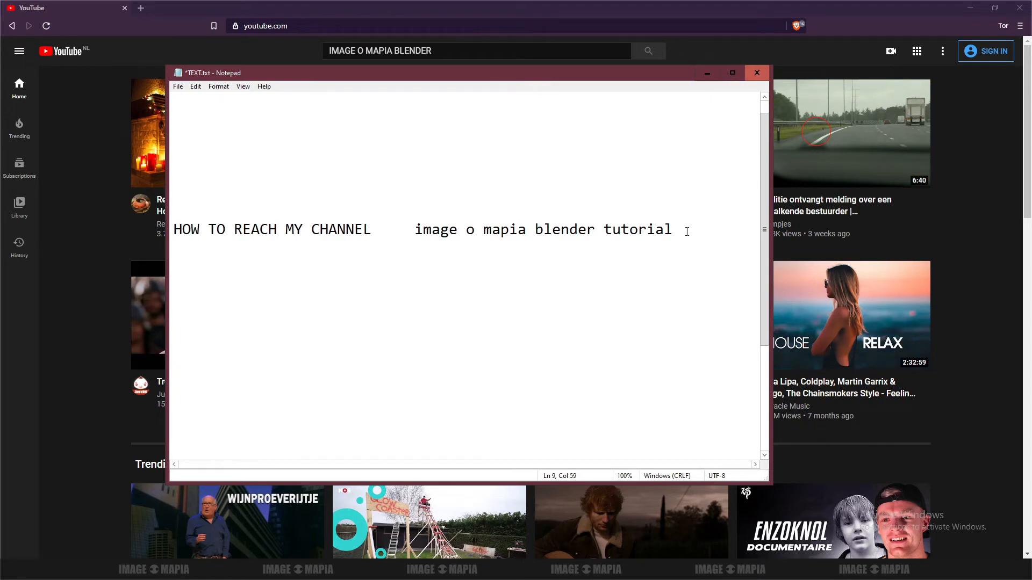
pyautogui.press('Return')
pyautogui.press('Return')
pyautogui.write('o')
pyautogui.press('BackSpace')
pyautogui.write('OPNE')
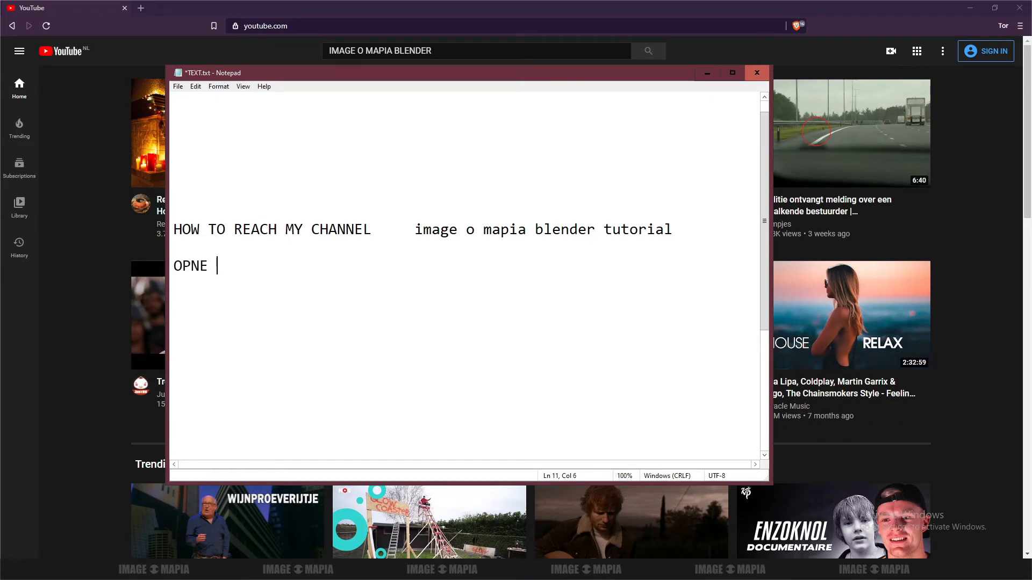
pyautogui.write(' YOUTUBE.COM>')
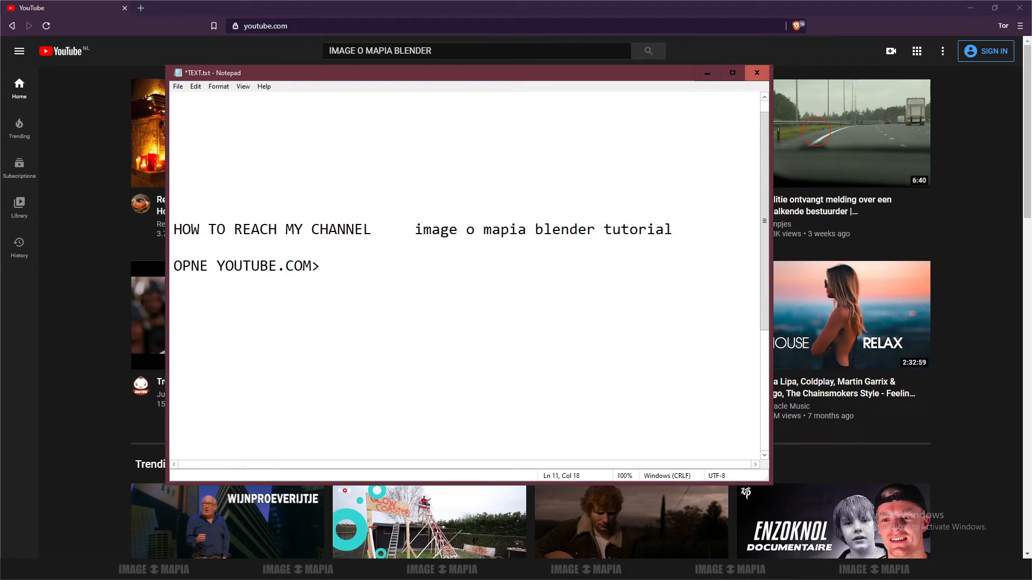
# Step: Continue the instruction line with "TYPE" and a copy of the phrase "image o mapia blender tutorial" from the heading line
pyautogui.write('TYPE')
pyautogui.moveTo(417, 231); pyautogui.dragTo(674, 226)
pyautogui.hotkey('ctrl', 'c')
pyautogui.click(393, 290)
pyautogui.hotkey('ctrl', 'v')
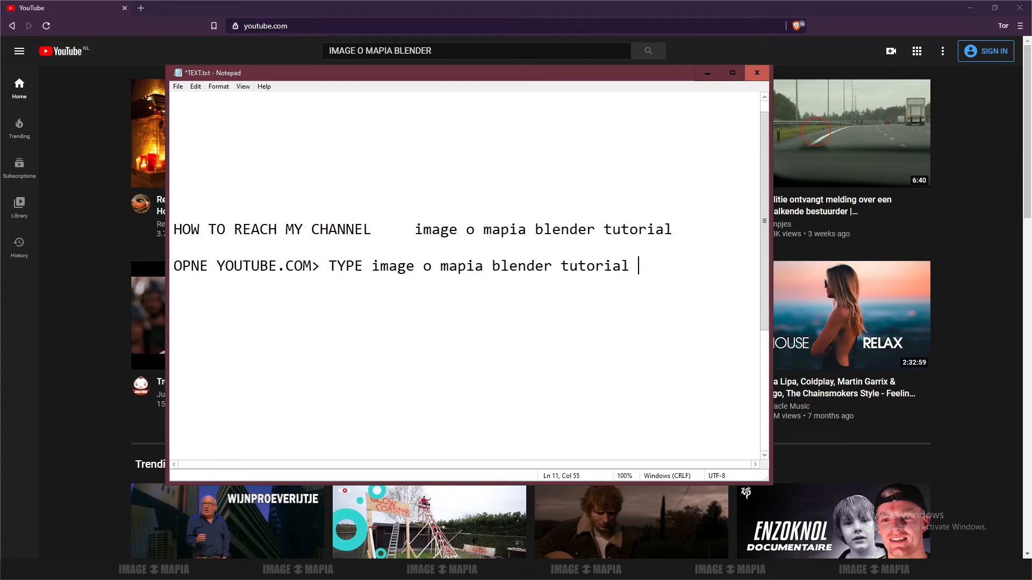
# Step: Extend the instruction with "ON SEARCH BAR> HIT ENTER", wrapping before the word BAR
pyautogui.write('ON SEARCH')
pyautogui.press('Return')
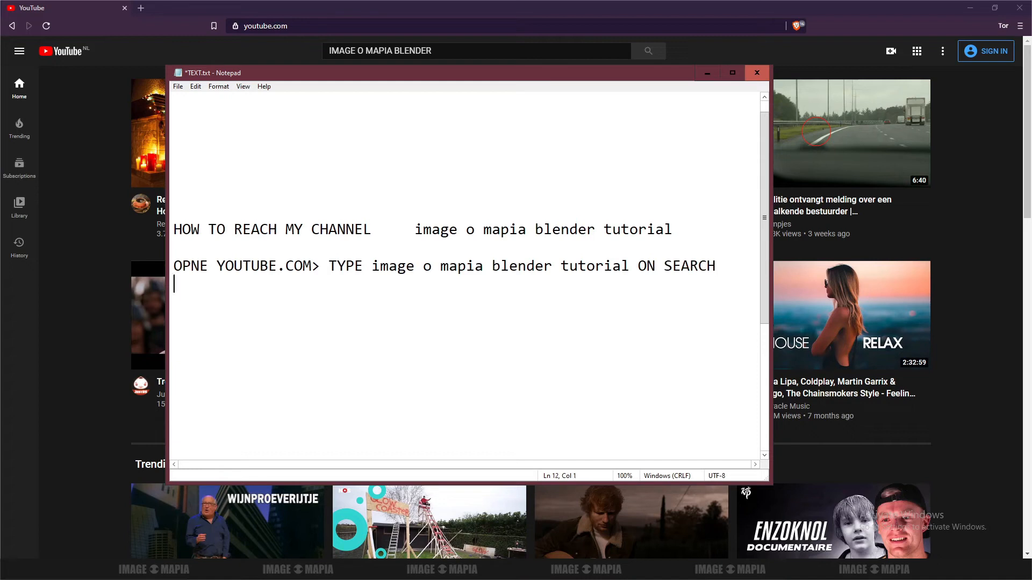
pyautogui.write('BAR')
pyautogui.moveTo(414, 230); pyautogui.dragTo(596, 232)
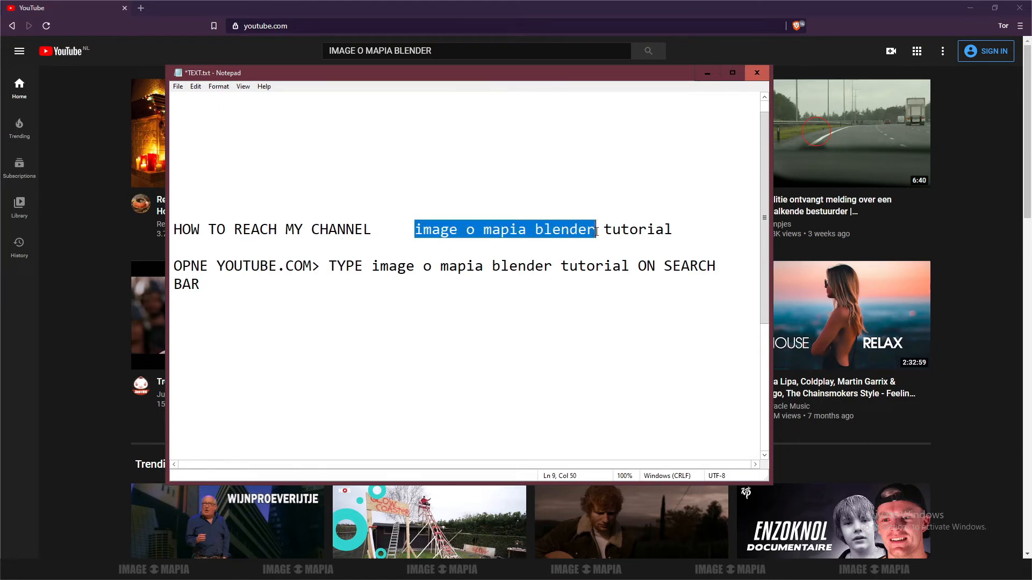
pyautogui.click(213, 287)
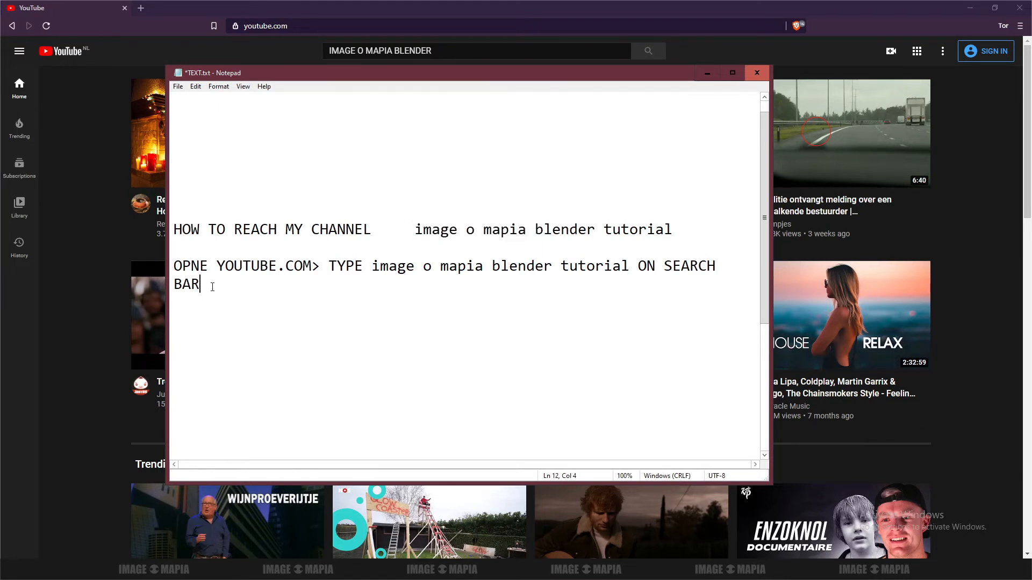
pyautogui.write('> HIT ENTER')
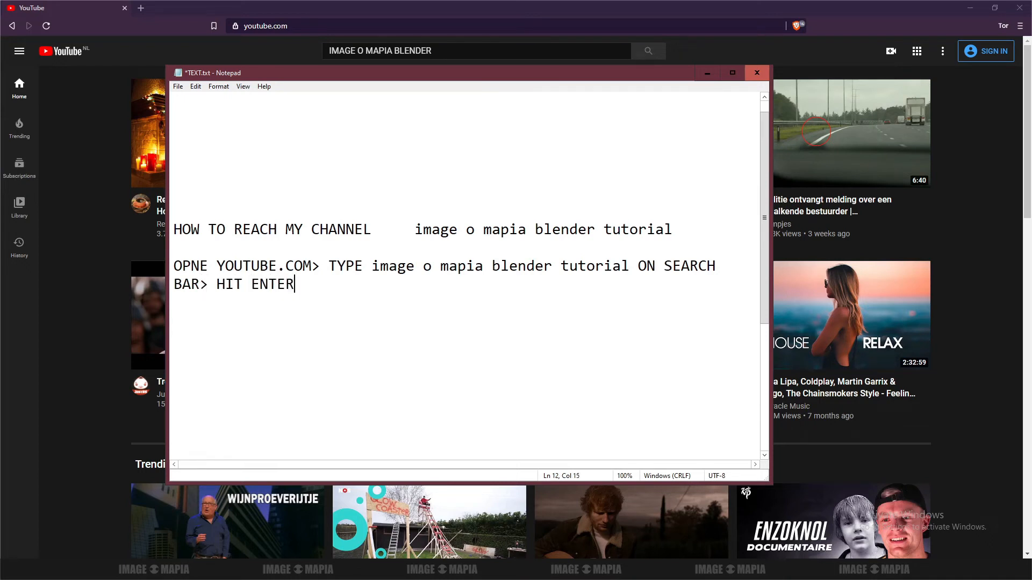
# Step: Switch from Notepad to the YouTube page and search for "IMAGE O MAPIA BLENDER"
pyautogui.click(707, 72)
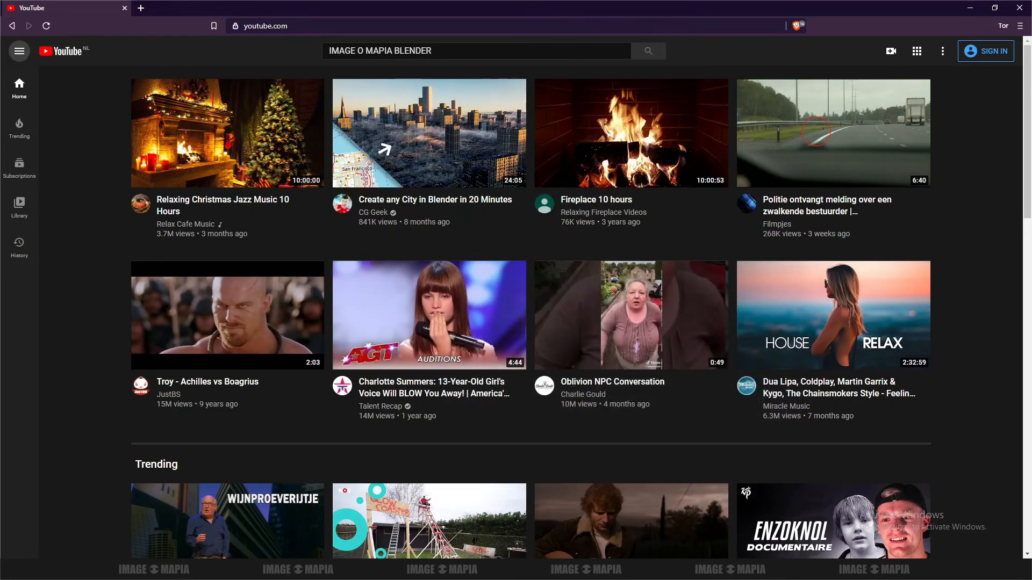
pyautogui.click(432, 50)
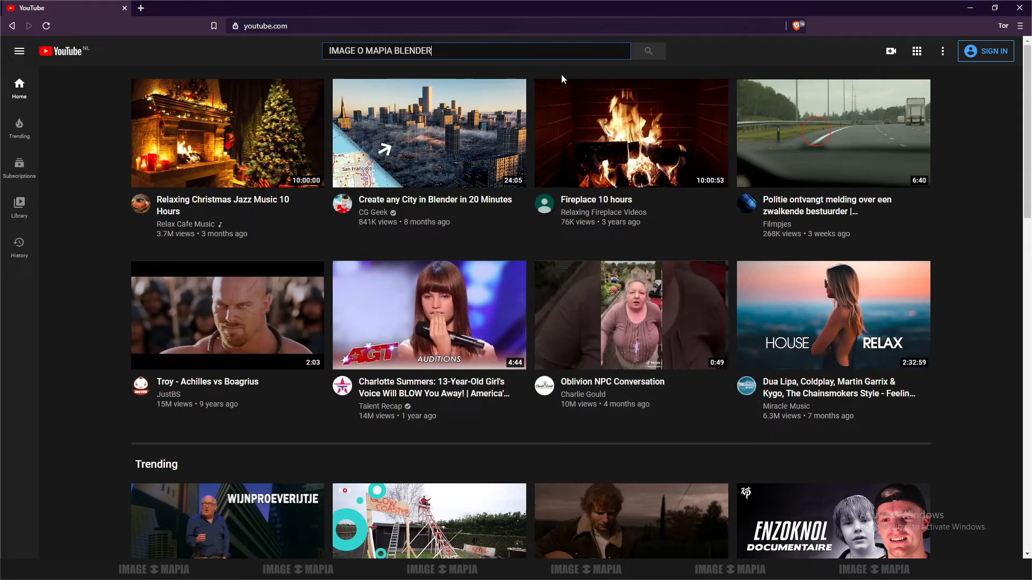
pyautogui.click(647, 54)
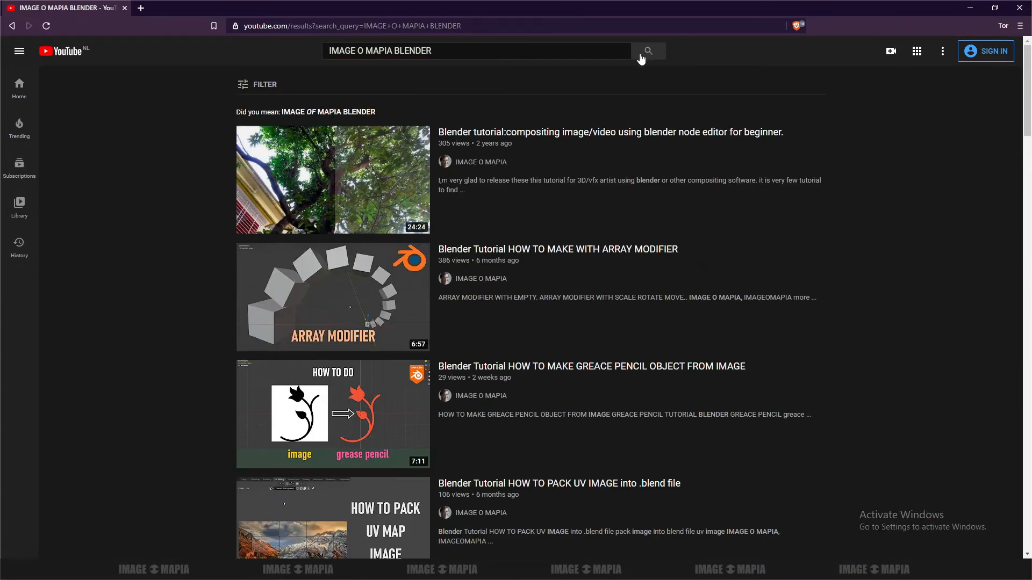
# Step: Look through the search results for the IMAGE O MAPIA Blender tutorials, down to the People also watched section and back
pyautogui.scroll(-2, 478, 295)
pyautogui.scroll(2, 556, 244)
pyautogui.scroll(-1, 634, 244)
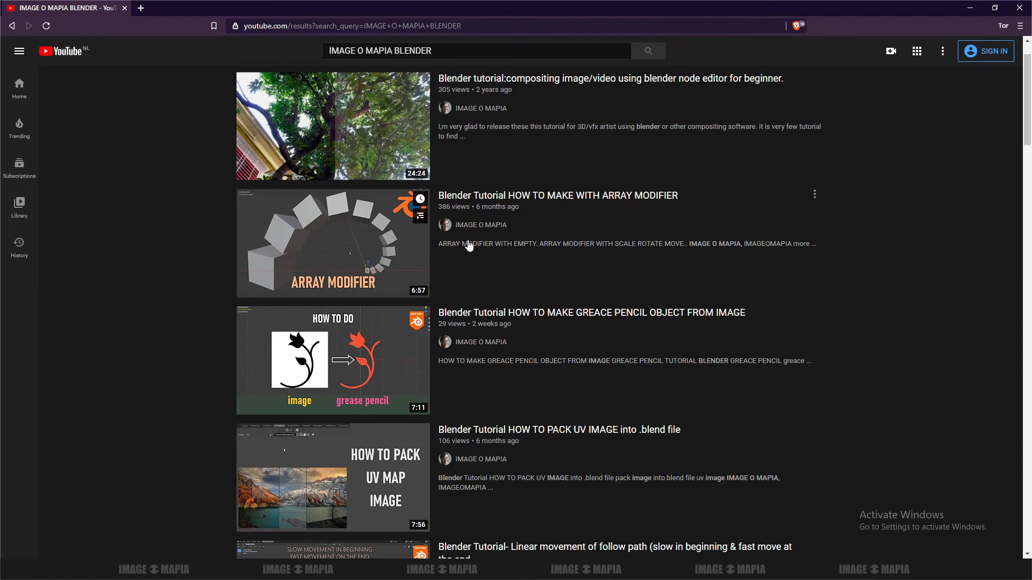
pyautogui.scroll(1, 472, 225)
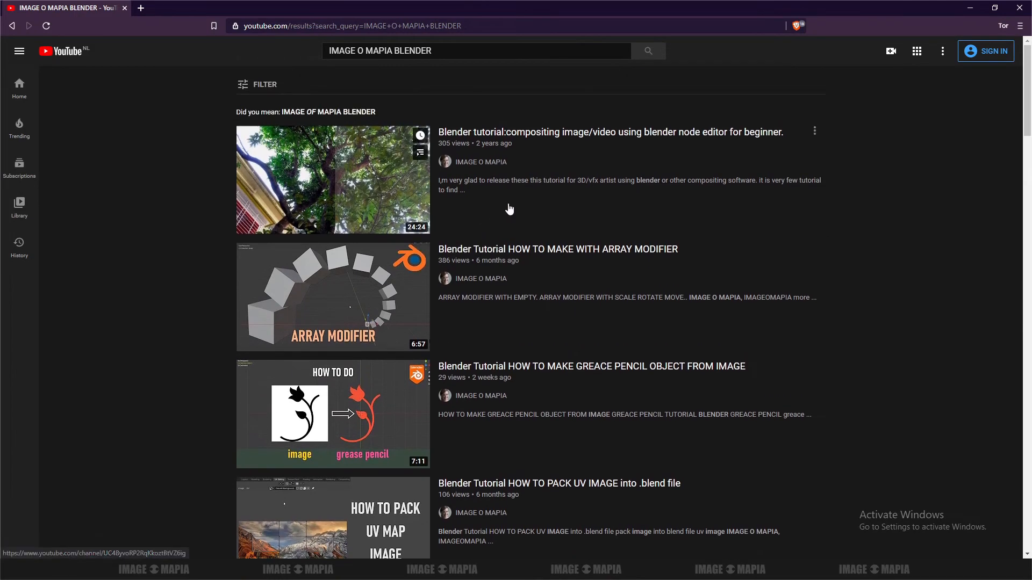
pyautogui.scroll(-3, 473, 172)
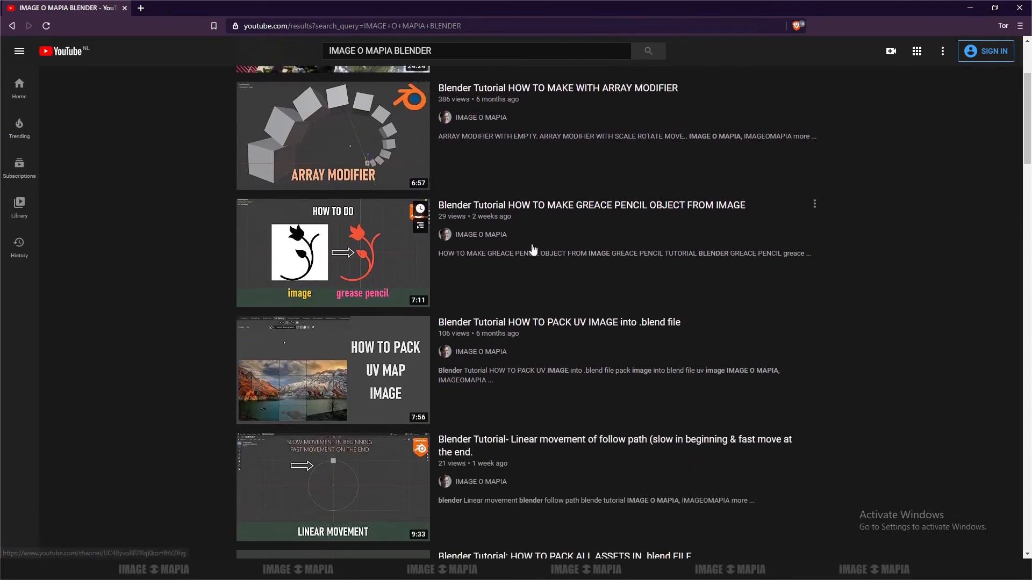
pyautogui.scroll(-2, 480, 242)
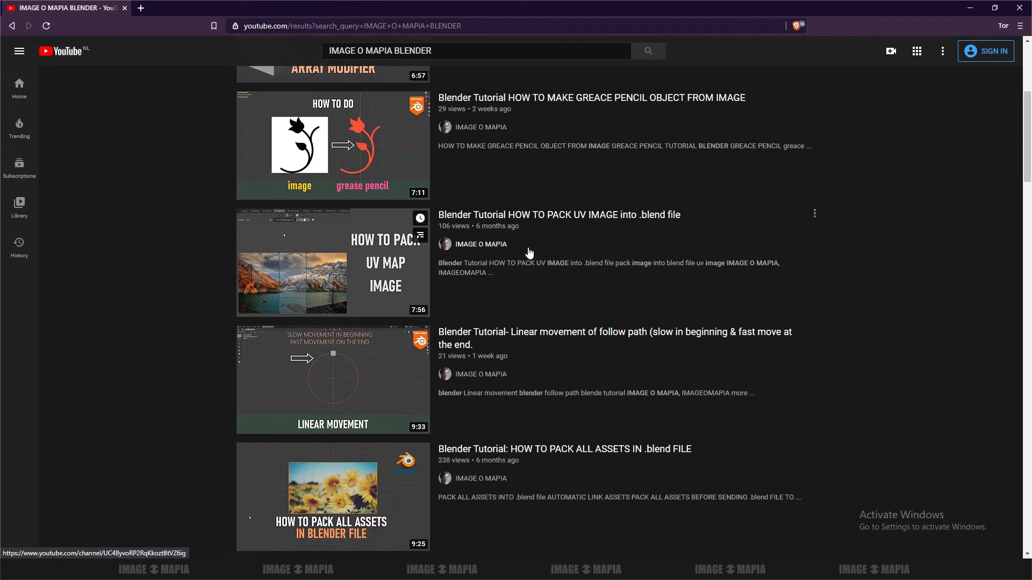
pyautogui.scroll(-2, 475, 255)
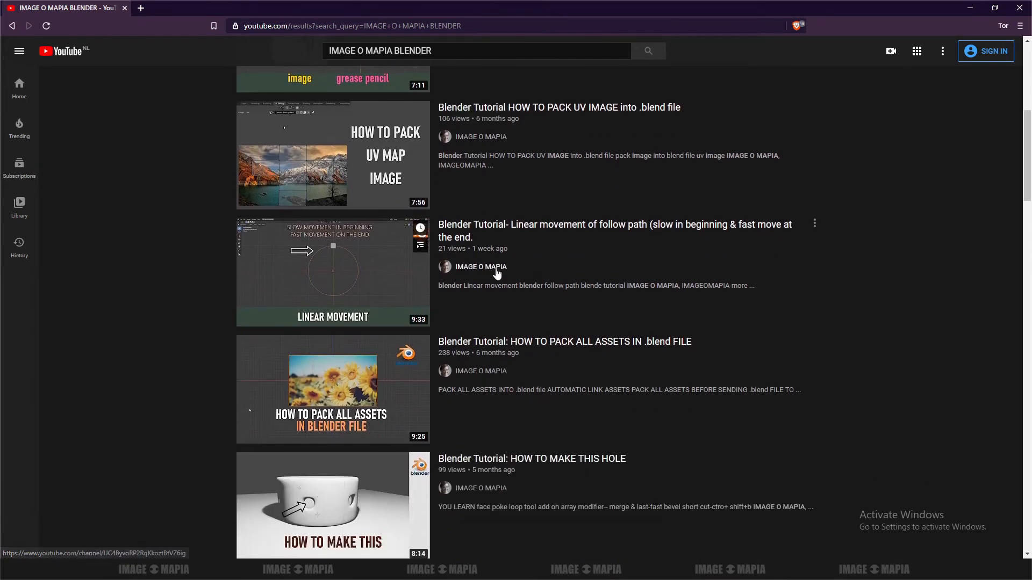
pyautogui.scroll(-3, 483, 271)
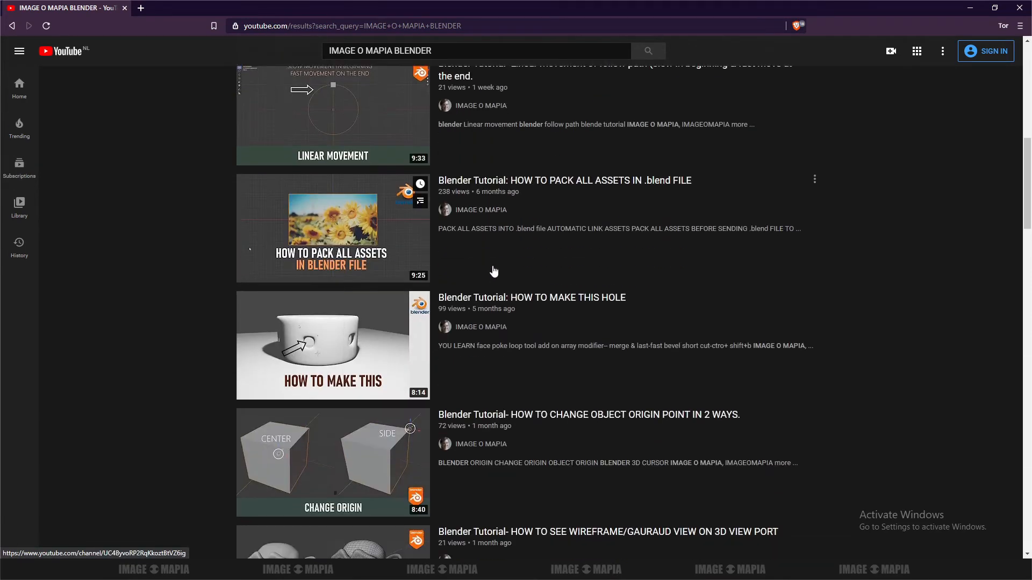
pyautogui.scroll(-1, 481, 231)
pyautogui.scroll(-1, 478, 246)
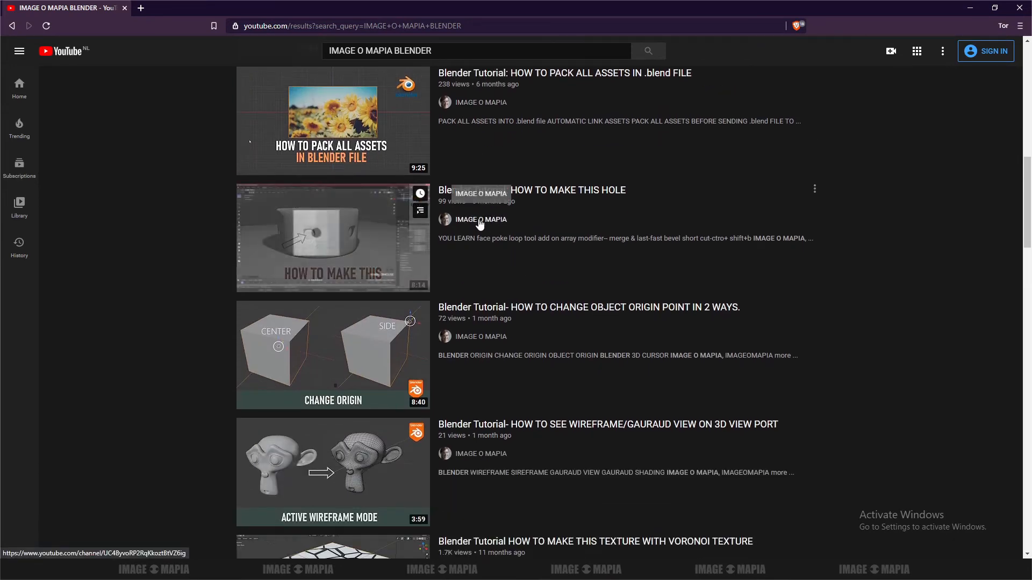
pyautogui.scroll(-7, 479, 225)
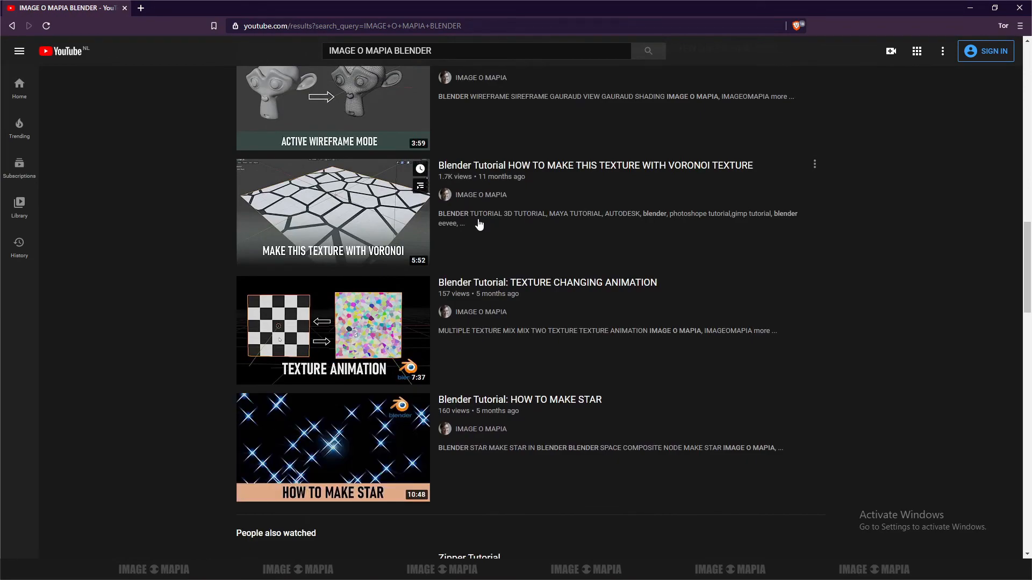
pyautogui.scroll(-3, 479, 224)
pyautogui.scroll(-2, 479, 225)
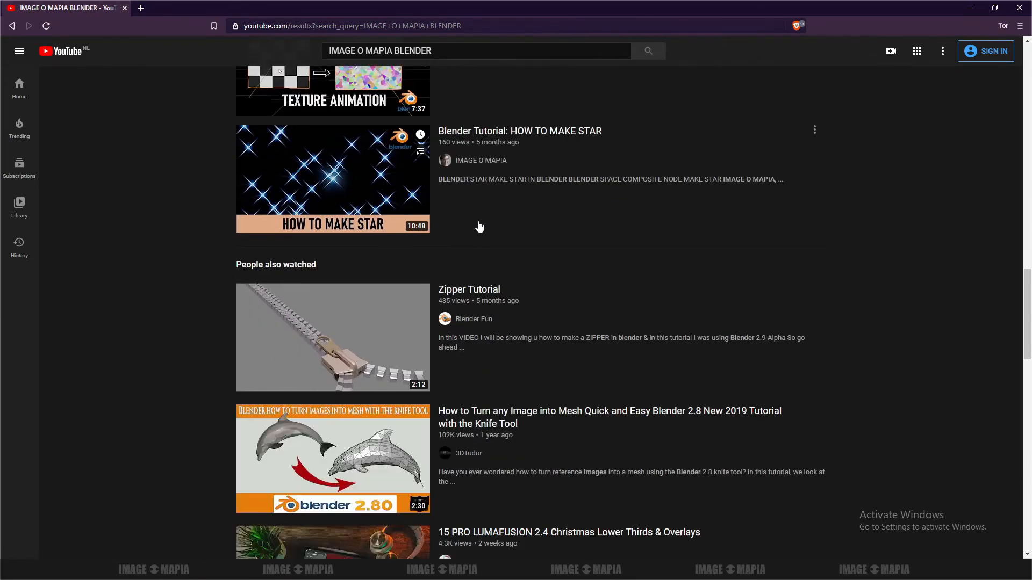
pyautogui.scroll(9, 479, 225)
pyautogui.scroll(15, 479, 227)
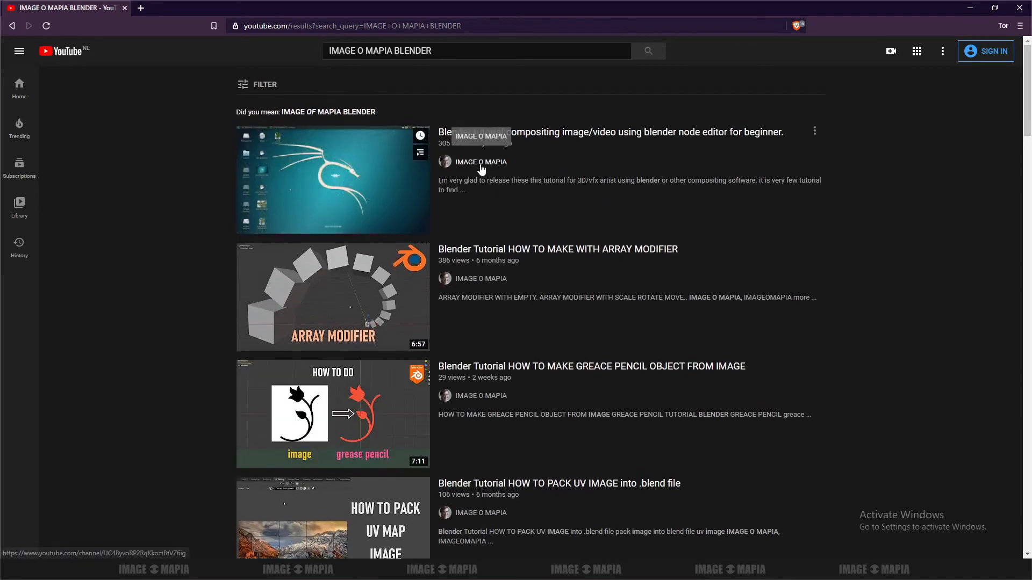
# Step: Open the IMAGE O MAPIA channel from the first search result and view its home page
pyautogui.click(481, 168)
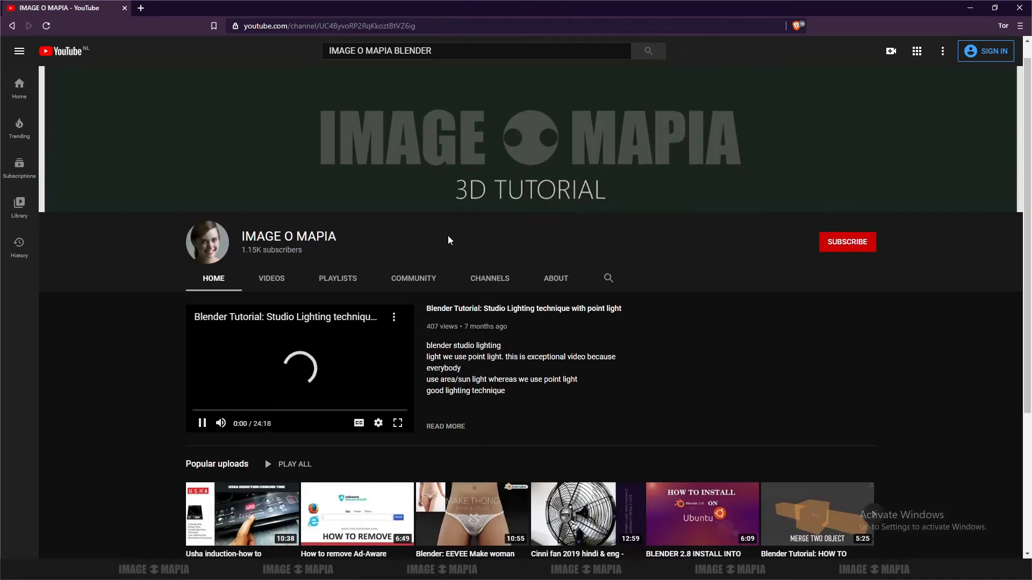
pyautogui.scroll(-2, 450, 240)
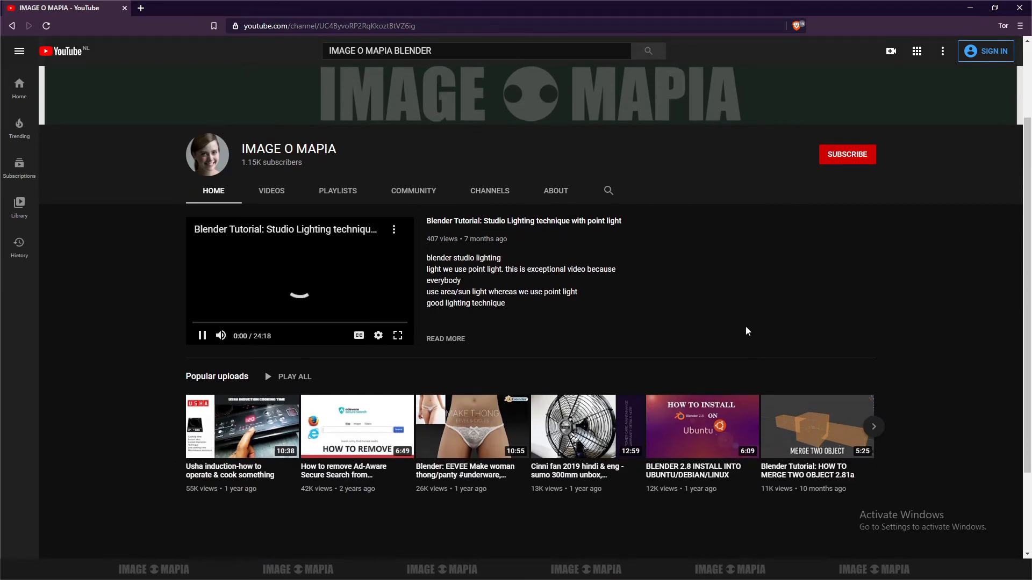
# Step: Return to the Notepad text and append "GO TO BLENDER TUTORIAL SECTION>" after HIT ENTER>, correcting the misspelled TUTORIAL
pyautogui.click(818, 569)
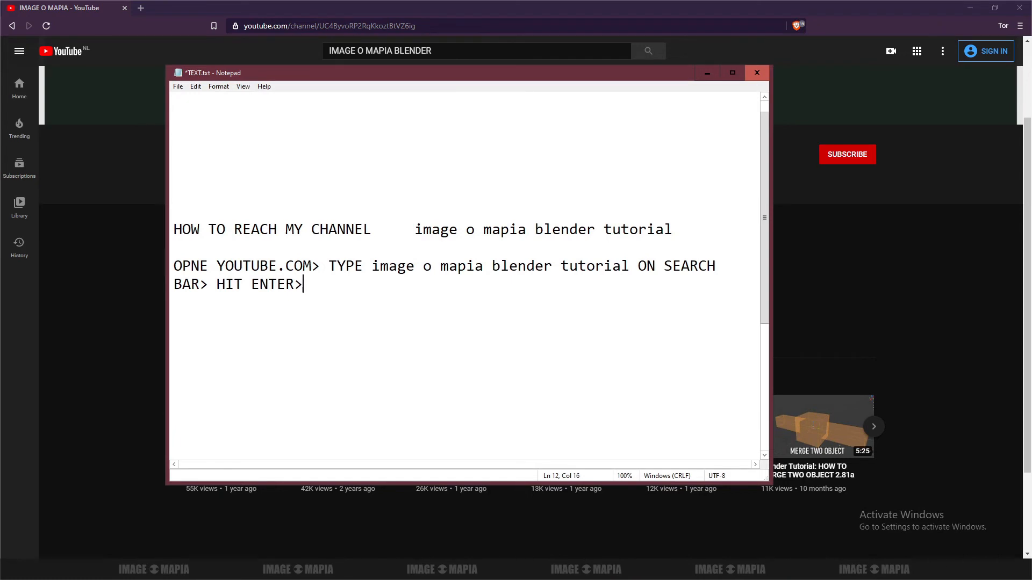
pyautogui.write('GO TO BLENDER T;UTO')
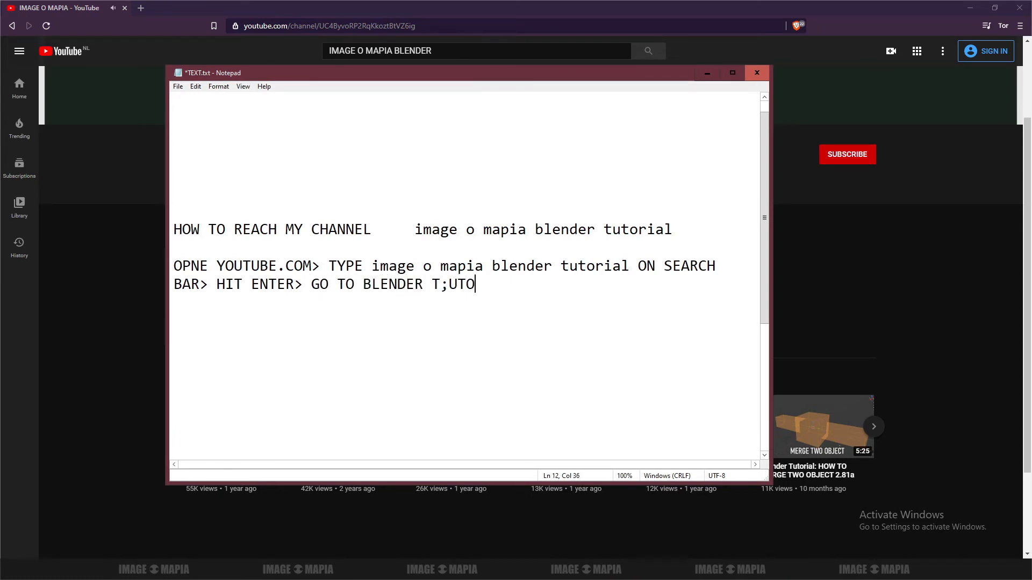
pyautogui.press('BackSpace')
pyautogui.press('BackSpace')
pyautogui.press('BackSpace')
pyautogui.press('BackSpace')
pyautogui.write('UTORIAL SECT')
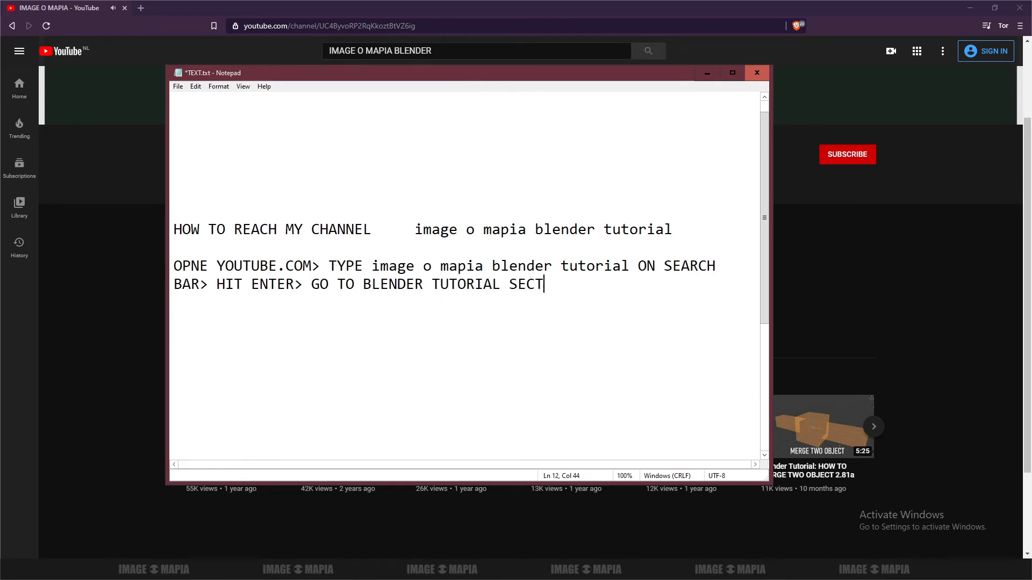
pyautogui.write('ION>')
# Step: Switch back to the YouTube channel and view its list of uploaded videos
pyautogui.click(707, 75)
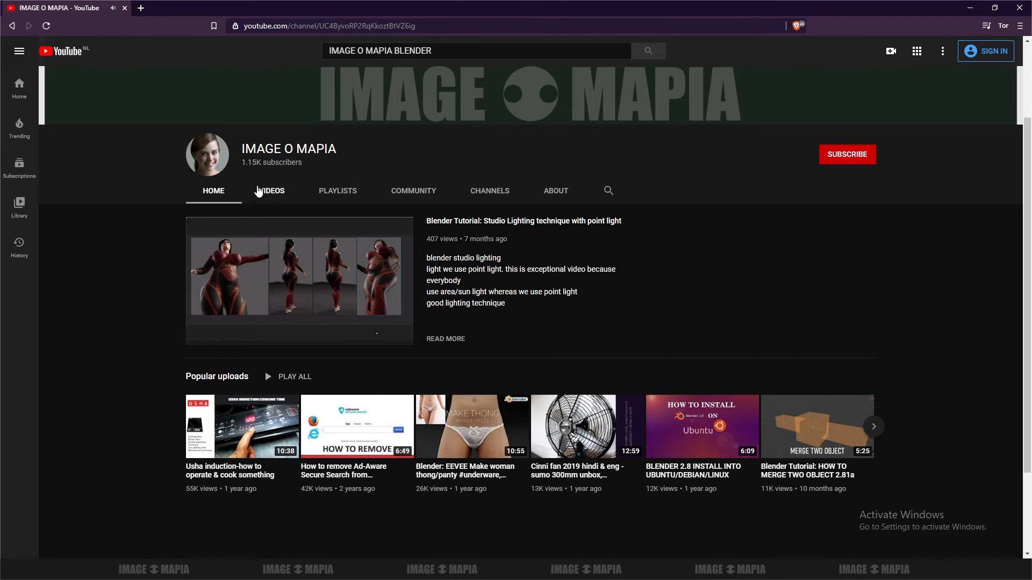
pyautogui.click(271, 192)
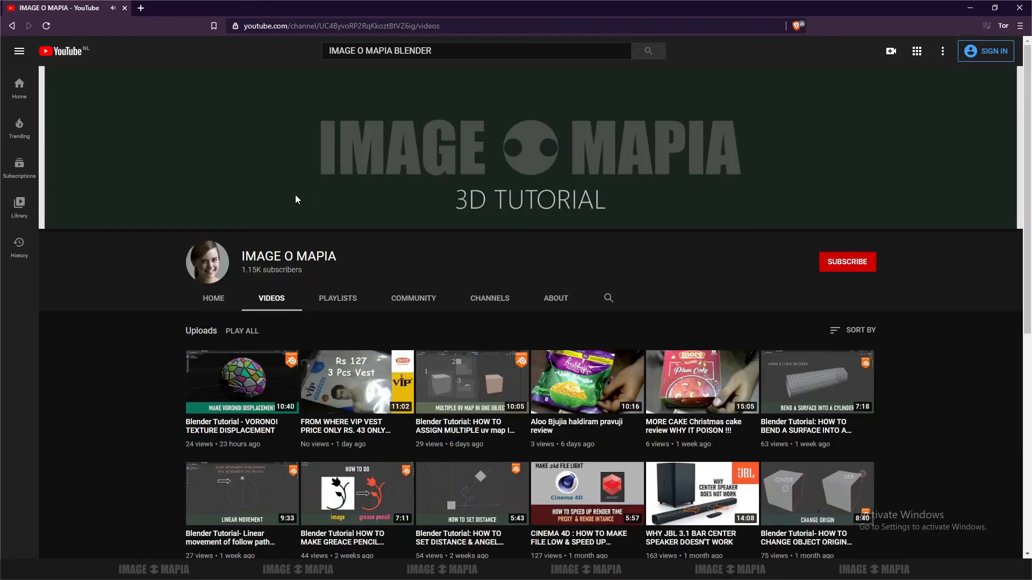
pyautogui.scroll(-2, 263, 228)
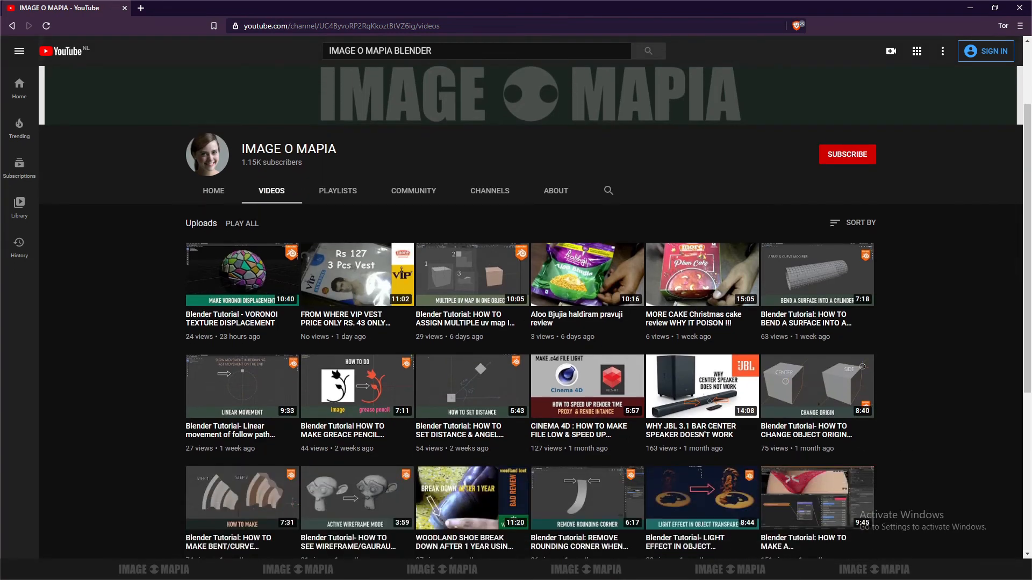
# Step: Return to the Notepad text, append "GO TO PLAYLIST>" to the instruction and start a new line
pyautogui.click(779, 568)
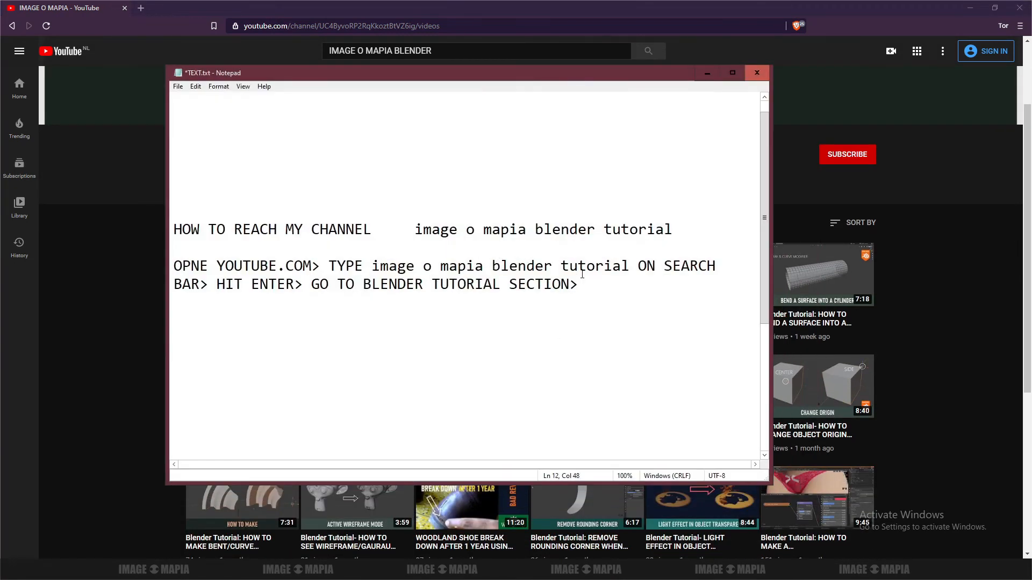
pyautogui.write('GO TO')
pyautogui.write(' PLAYLIST>')
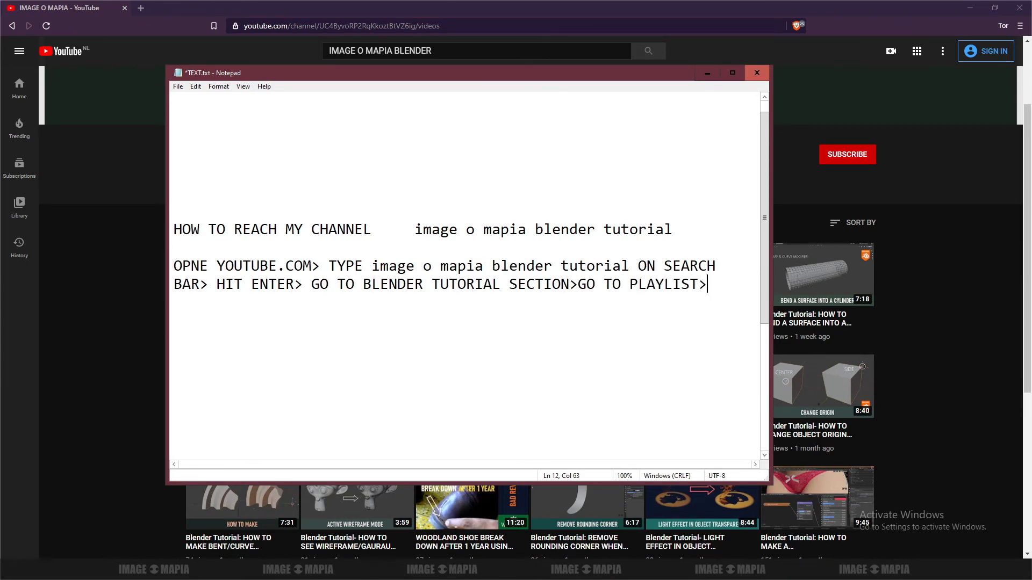
pyautogui.press('Return')
# Step: Switch back to the YouTube channel and show its created playlists, down to the BLENDER TUTORIAL playlist
pyautogui.click(707, 73)
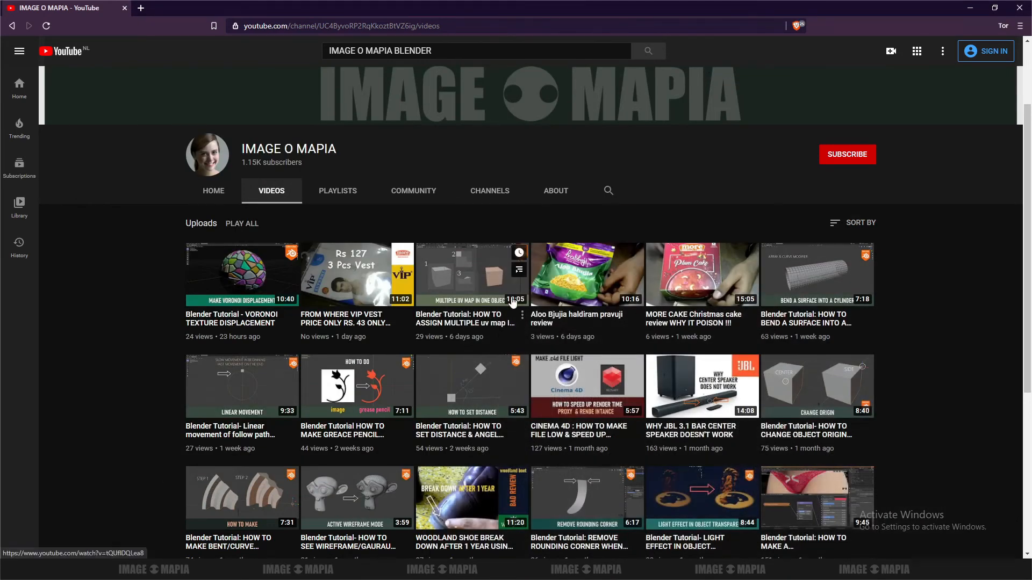
pyautogui.click(341, 196)
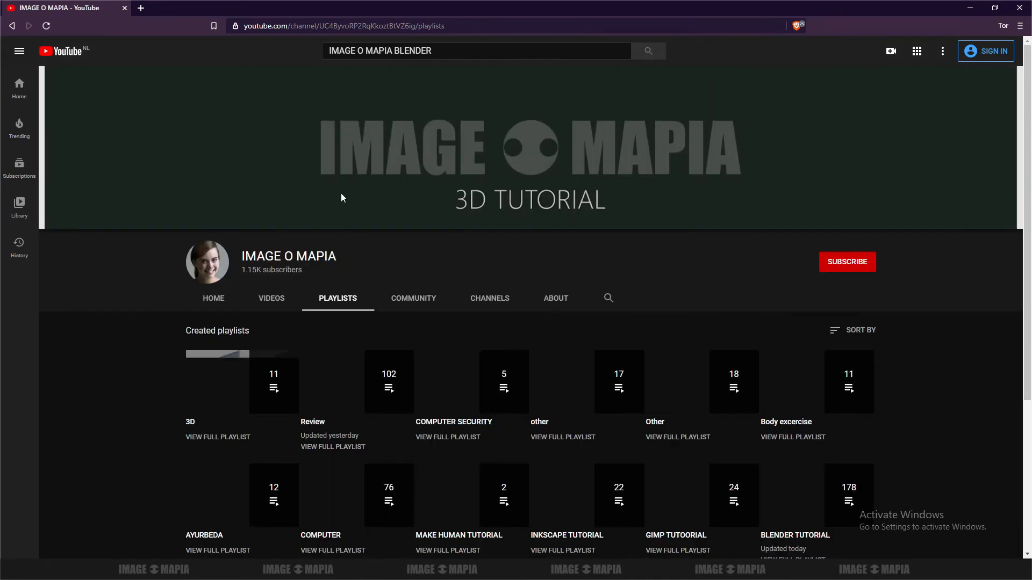
pyautogui.scroll(-3, 382, 210)
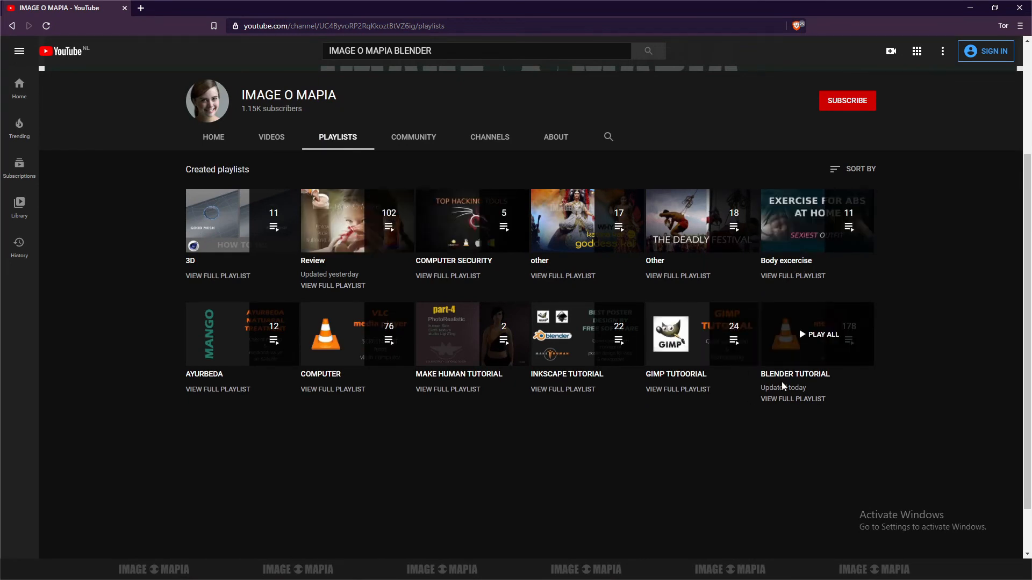
# Step: Return to the Notepad text, add "CLICK ON BLENDER TUTORIAL/3D" on the new line, and move the window lower over the channel page
pyautogui.scroll(-1, 797, 380)
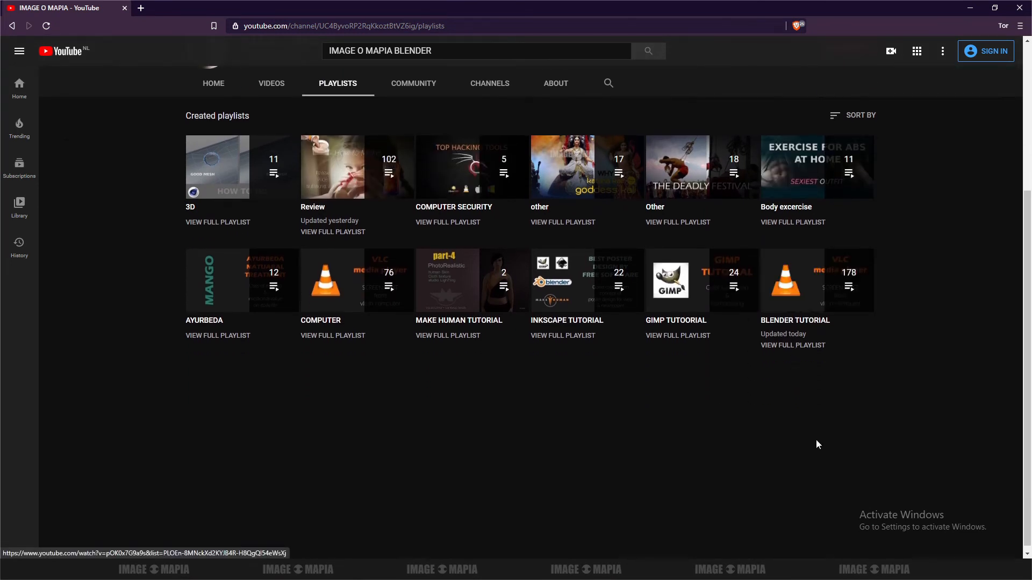
pyautogui.hotkey('alt', 'Tab')
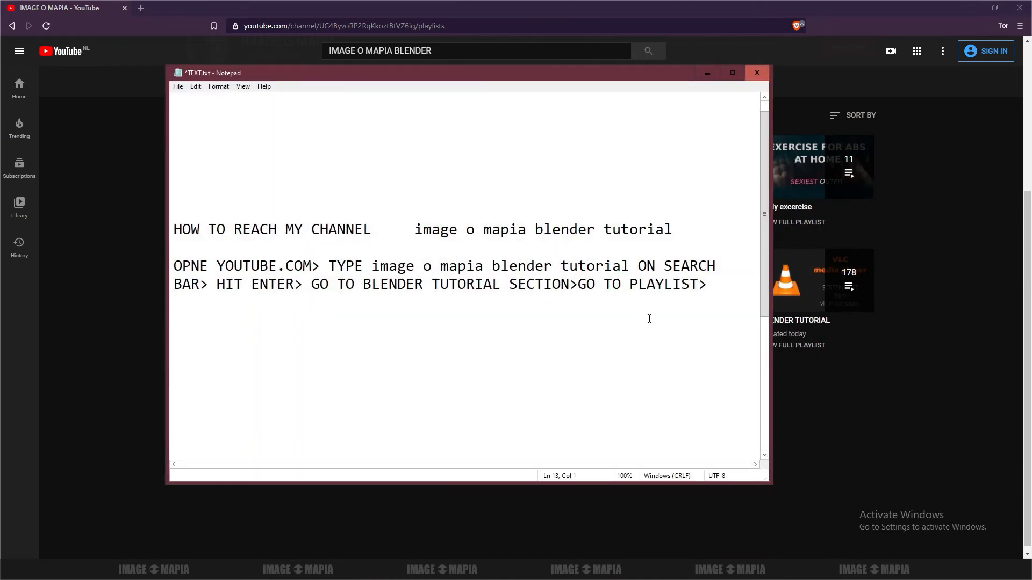
pyautogui.write('CLICK ON BLEN')
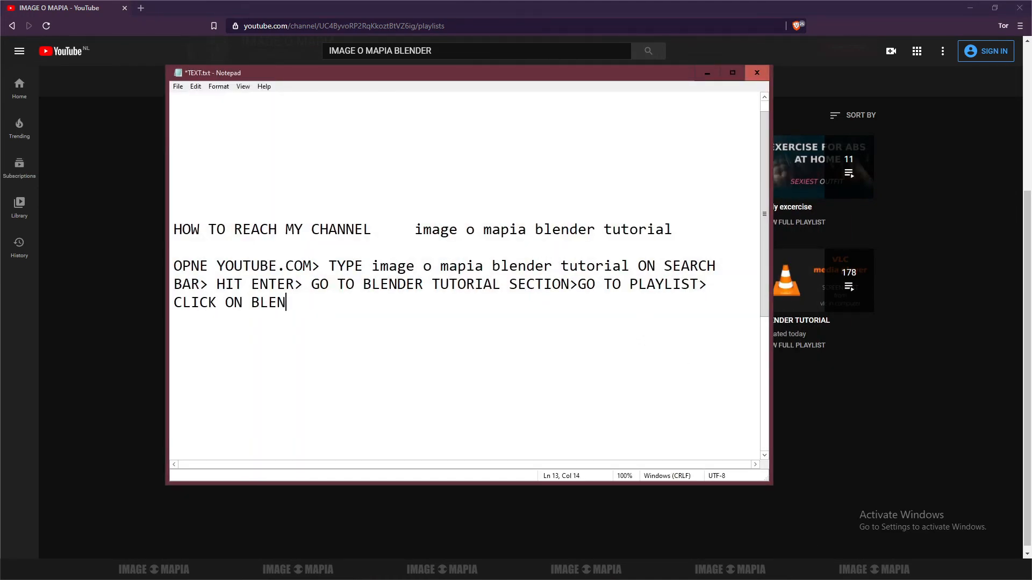
pyautogui.write('DER TUTORIAL')
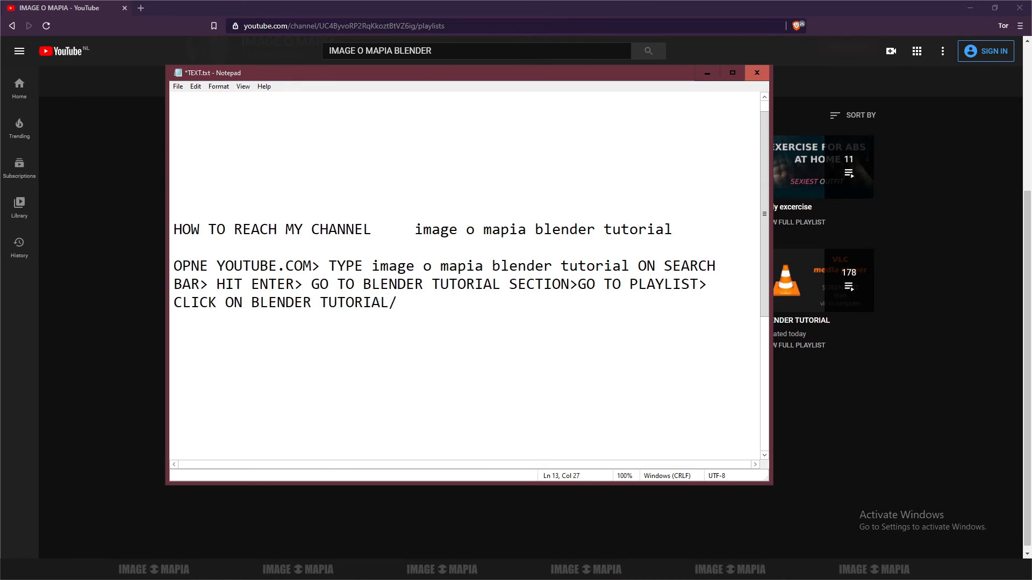
pyautogui.write('/3D')
pyautogui.moveTo(571, 77); pyautogui.dragTo(552, 128)
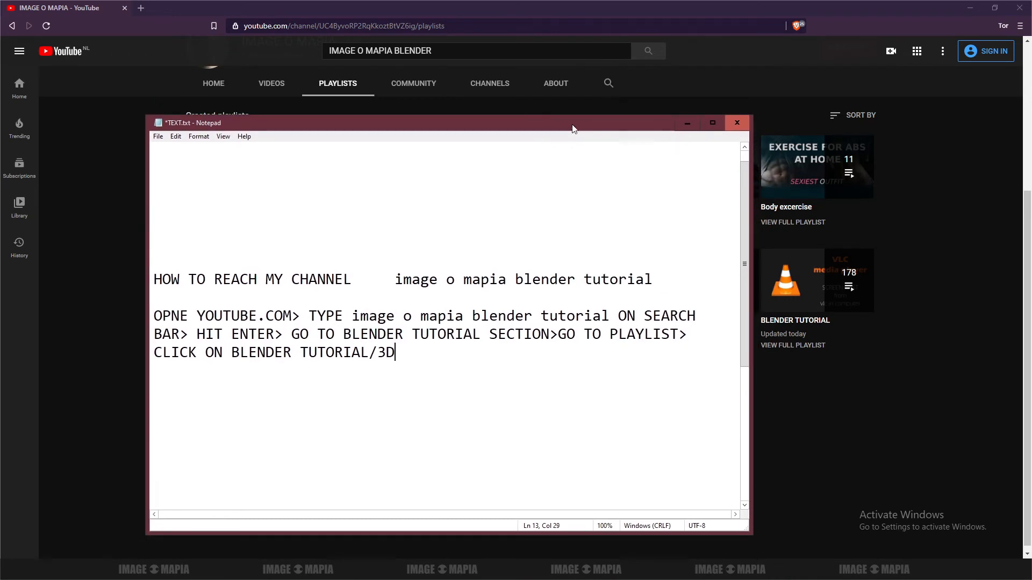
# Step: Switch back to the YouTube channel and open its BLENDER TUTORIAL playlist
pyautogui.click(677, 123)
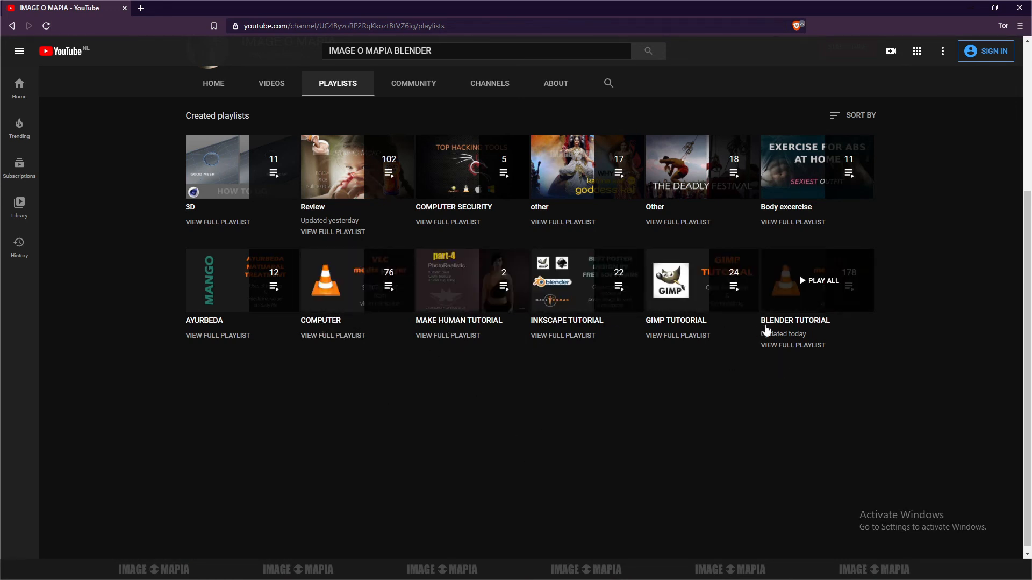
pyautogui.hotkey('alt', 'Tab')
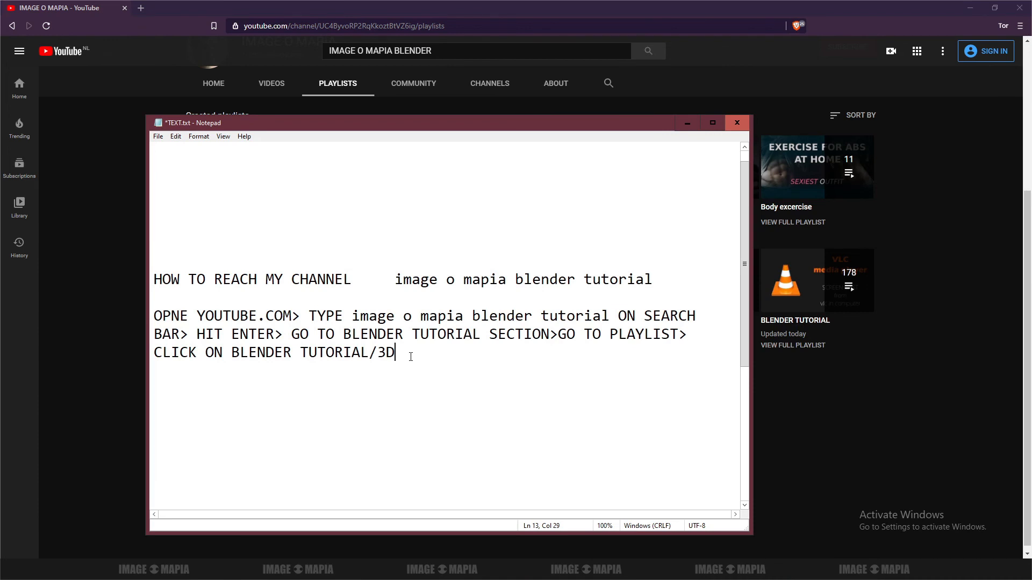
pyautogui.click(688, 123)
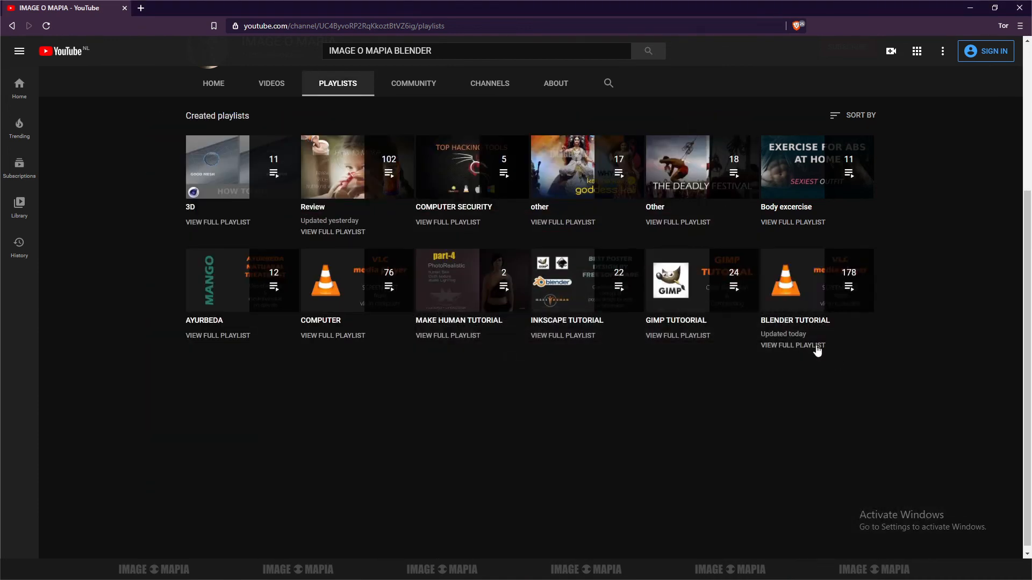
pyautogui.click(794, 321)
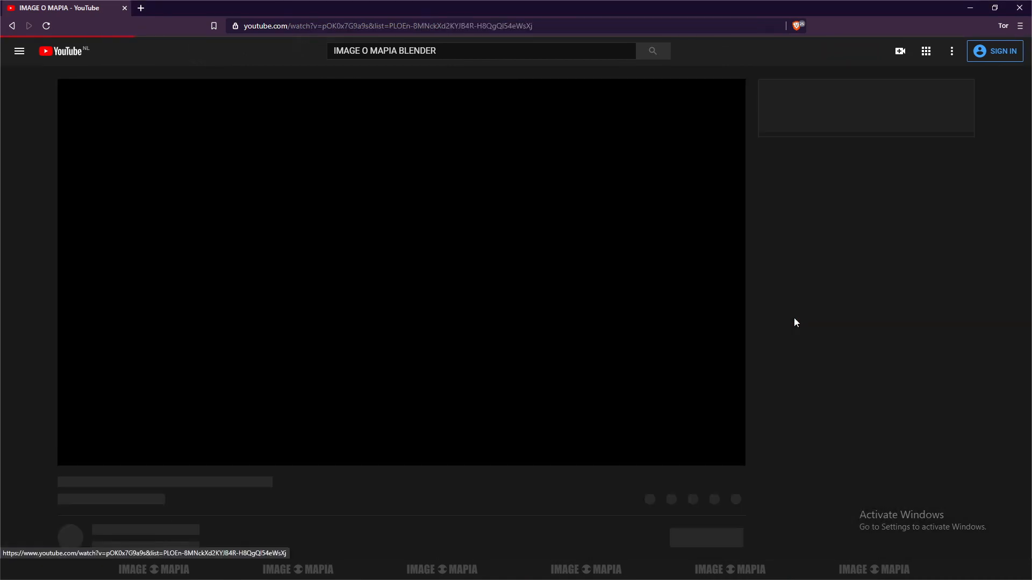
# Step: Look through the videos in the BLENDER TUTORIAL playlist, dismissing the signed-out notice along the way
pyautogui.scroll(-2, 226, 323)
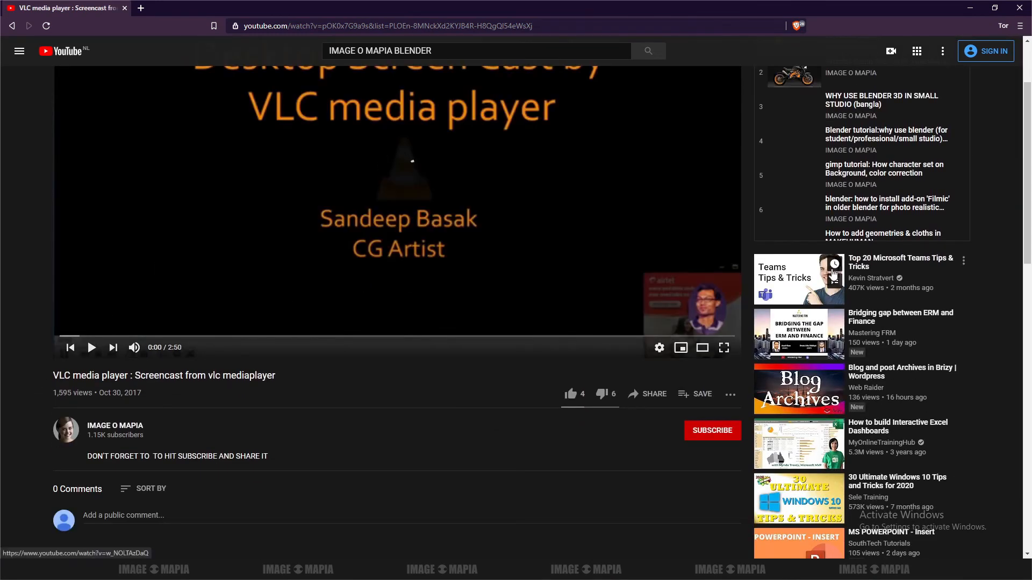
pyautogui.scroll(-2, 878, 207)
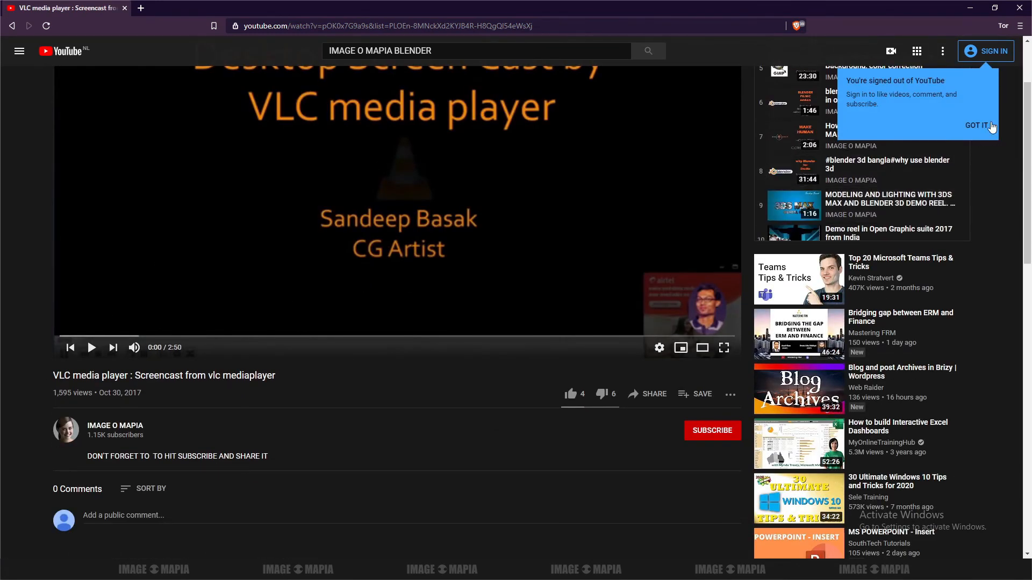
pyautogui.click(986, 119)
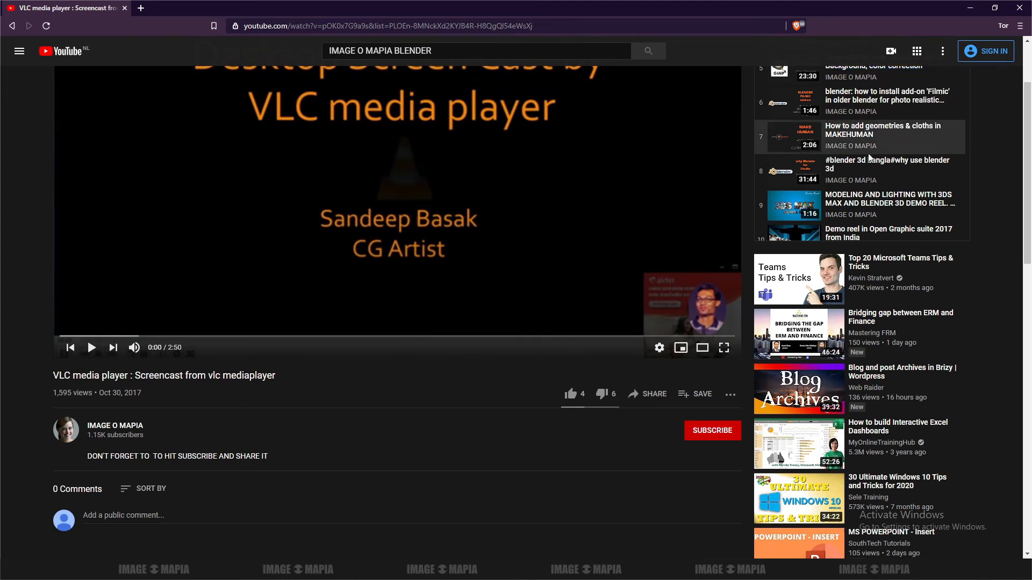
pyautogui.scroll(3, 859, 139)
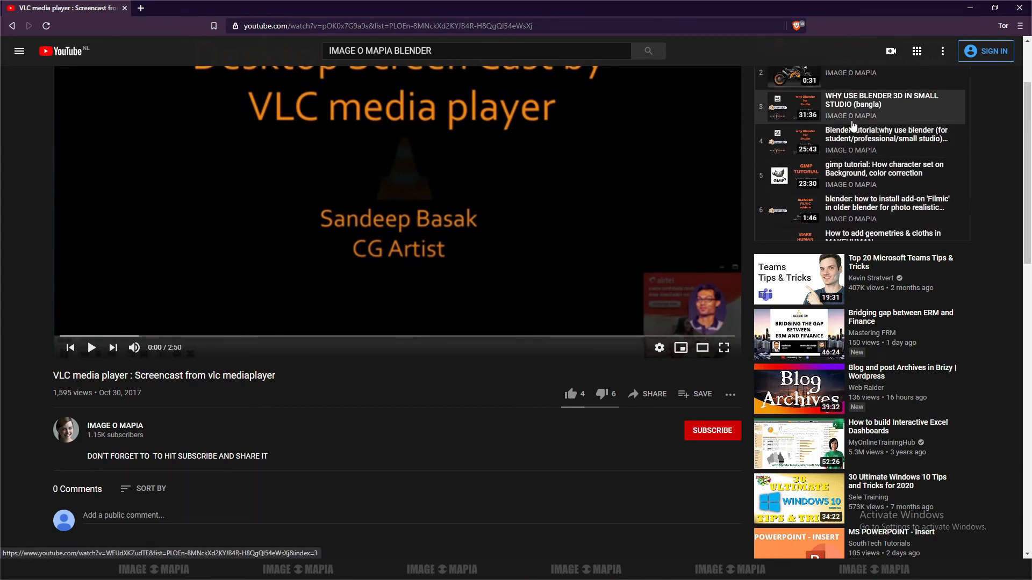
pyautogui.scroll(-1, 871, 114)
pyautogui.scroll(-4, 872, 111)
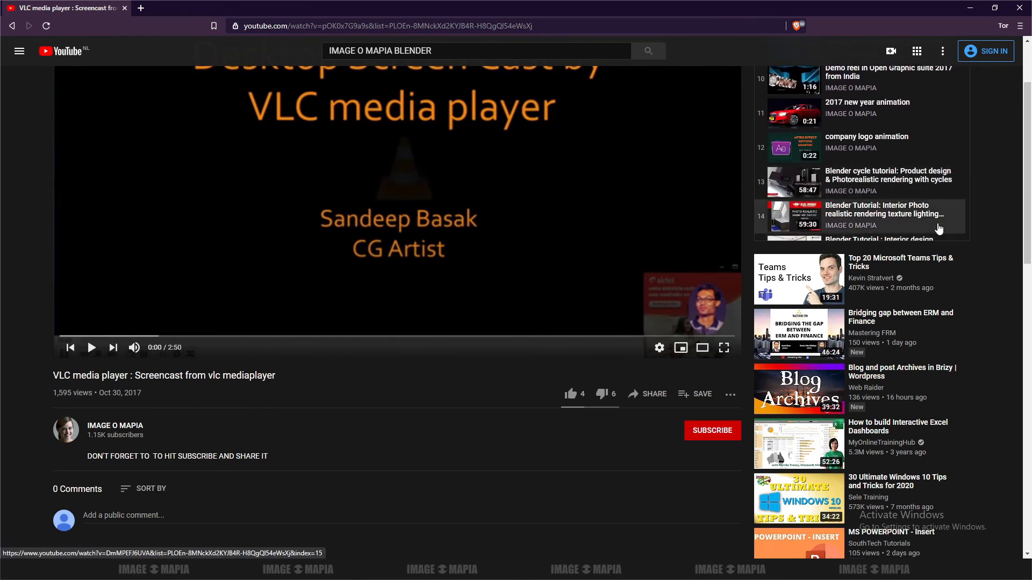
pyautogui.scroll(-1, 872, 183)
pyautogui.scroll(-4, 871, 182)
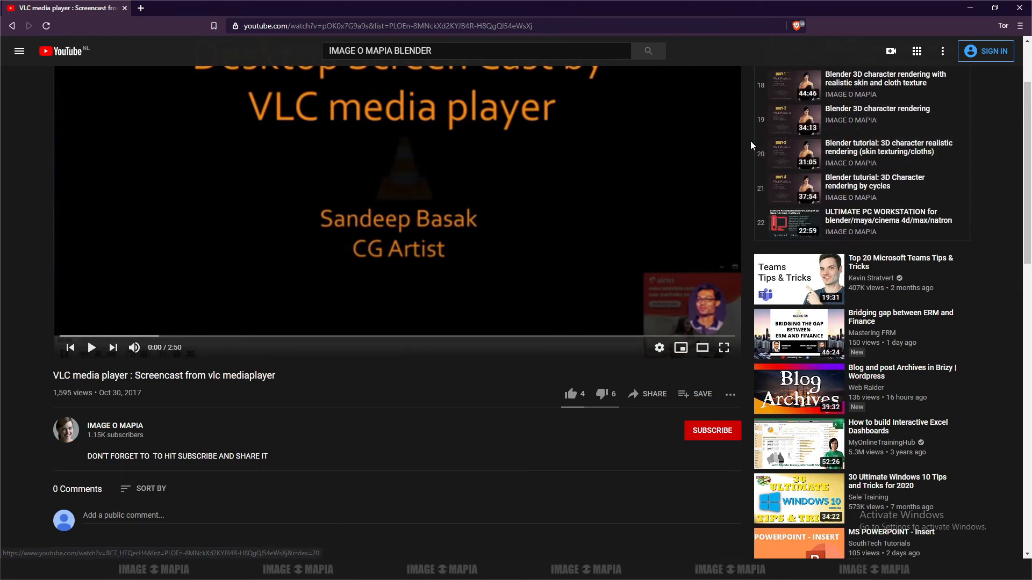
pyautogui.scroll(-1, 837, 199)
pyautogui.scroll(-3, 838, 197)
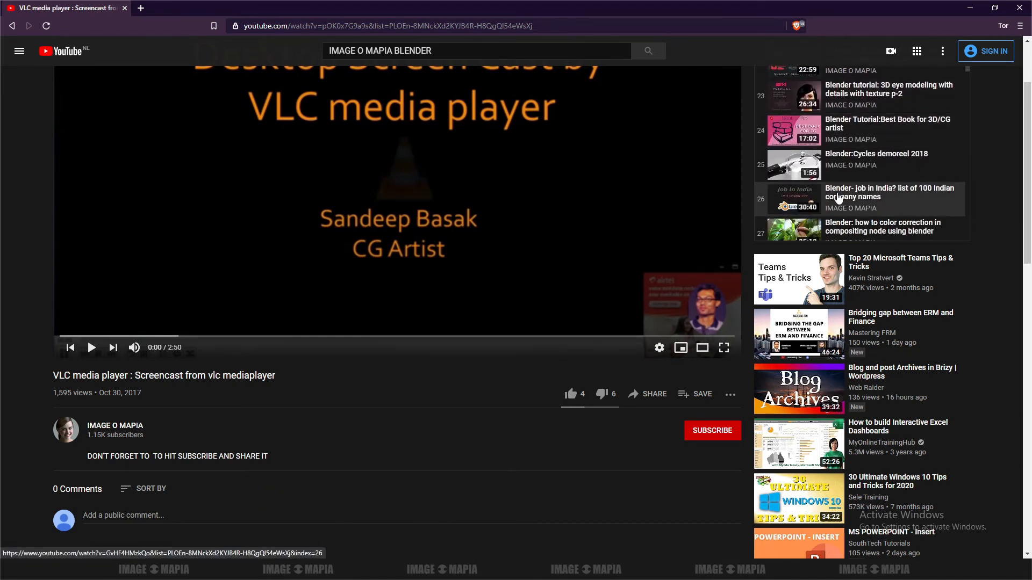
pyautogui.scroll(-2, 837, 197)
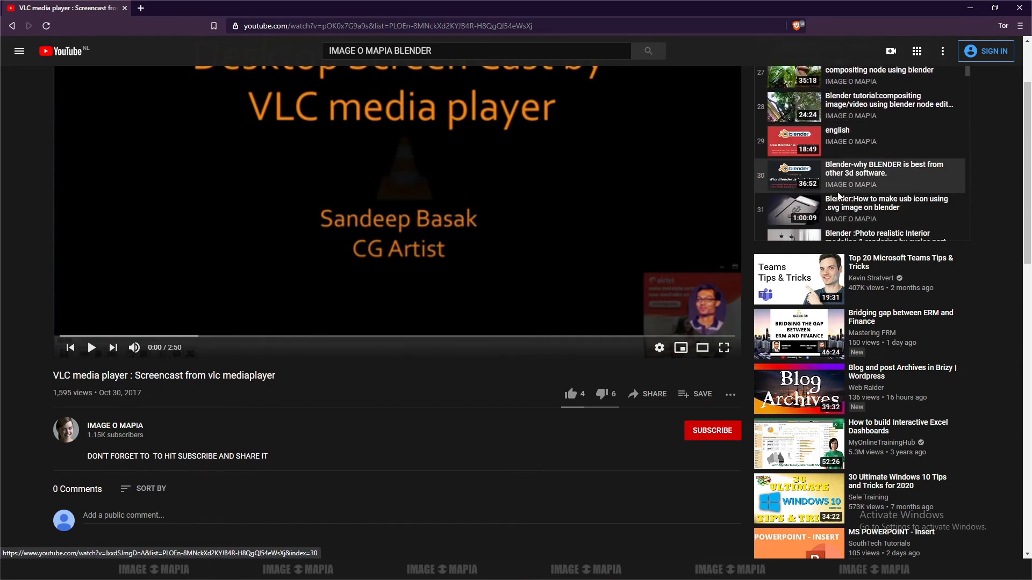
pyautogui.scroll(-4, 840, 197)
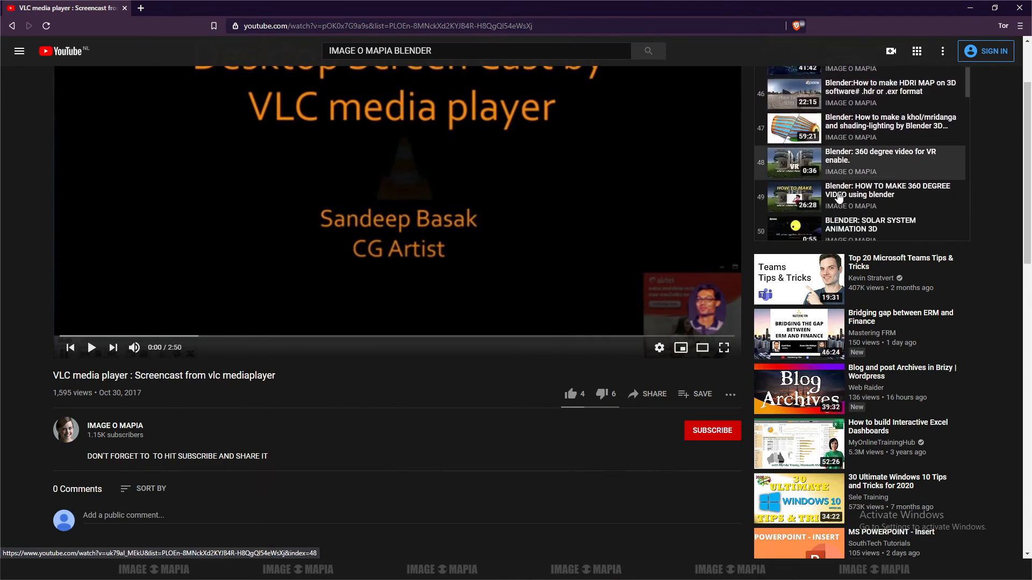
pyautogui.scroll(-3, 839, 197)
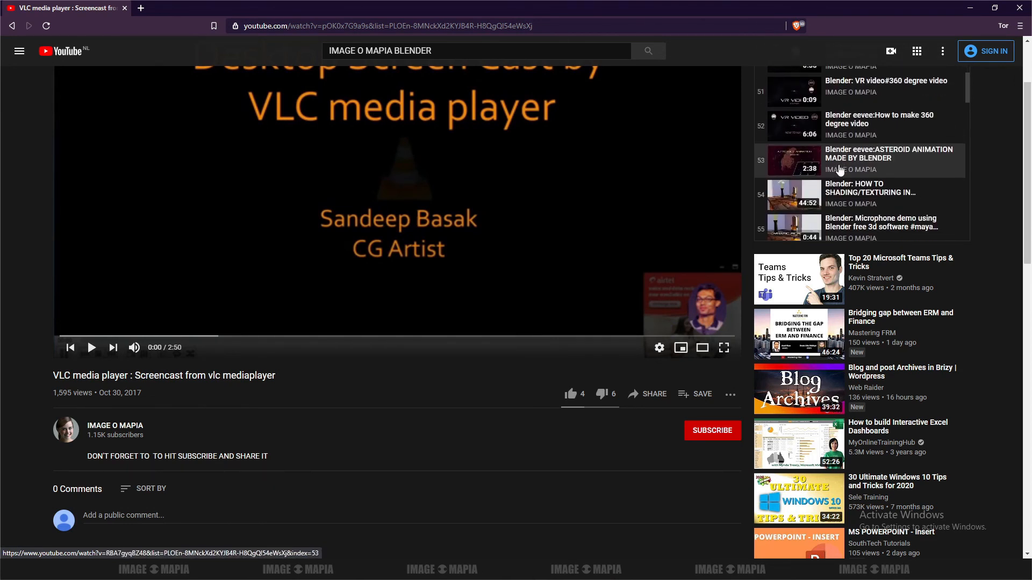
pyautogui.scroll(-5, 839, 170)
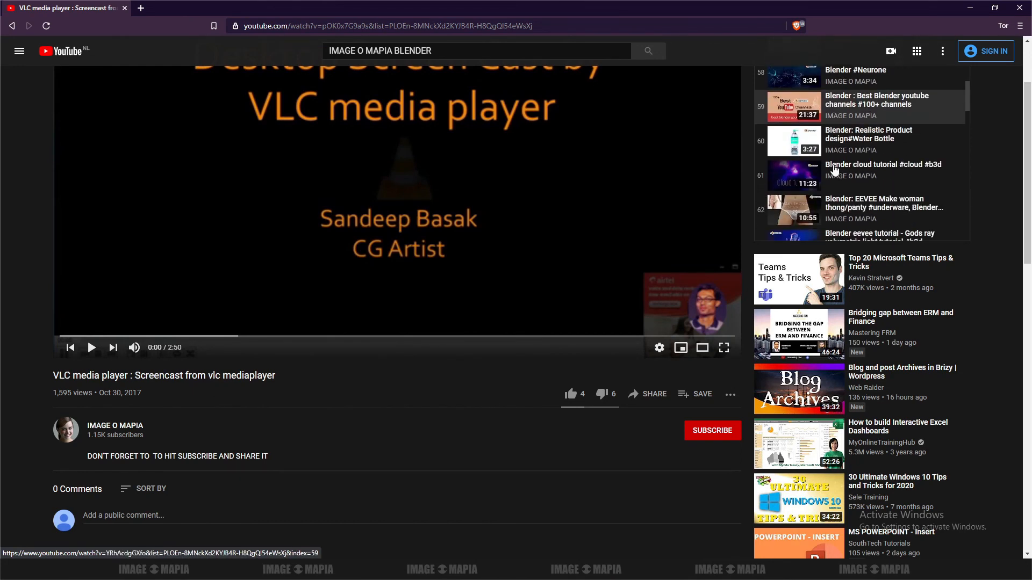
pyautogui.scroll(-5, 834, 170)
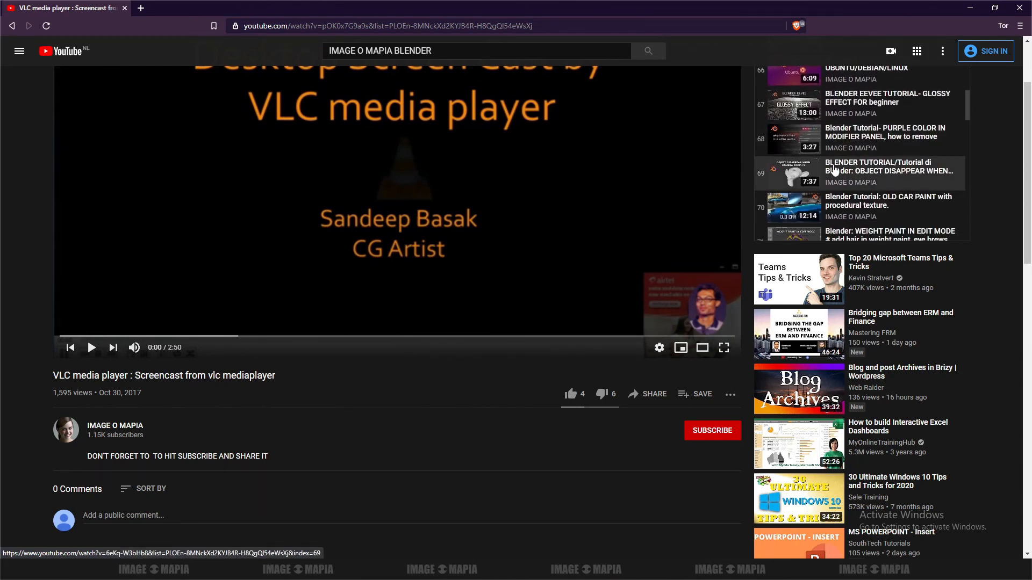
pyautogui.scroll(-2, 834, 170)
pyautogui.scroll(-2, 833, 170)
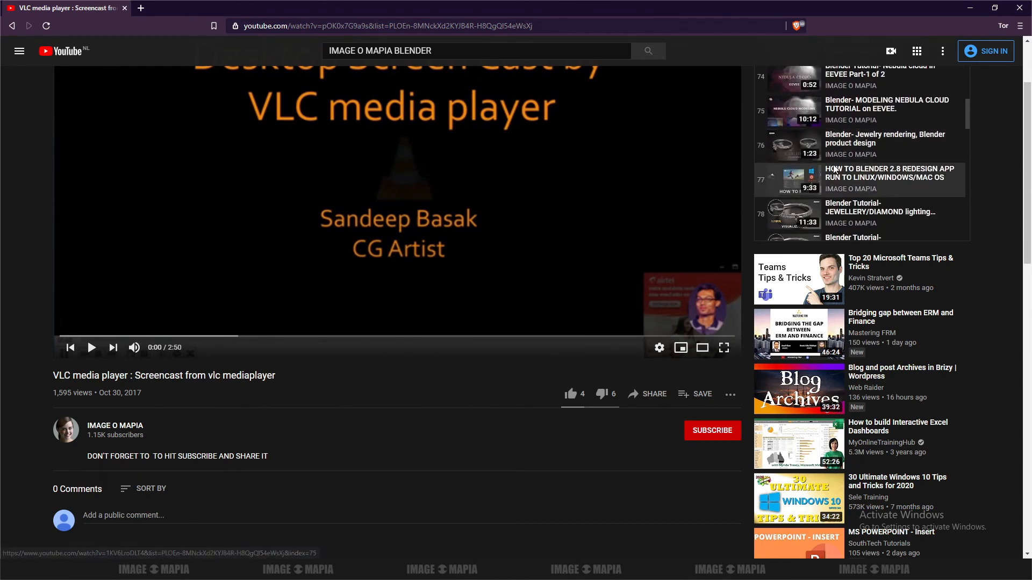
pyautogui.scroll(-5, 833, 170)
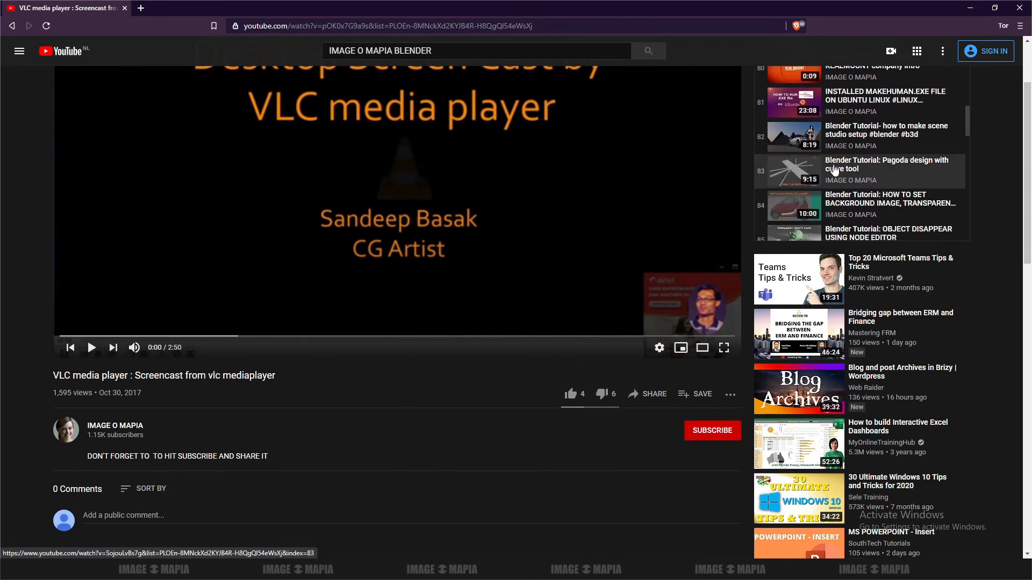
pyautogui.scroll(-4, 833, 170)
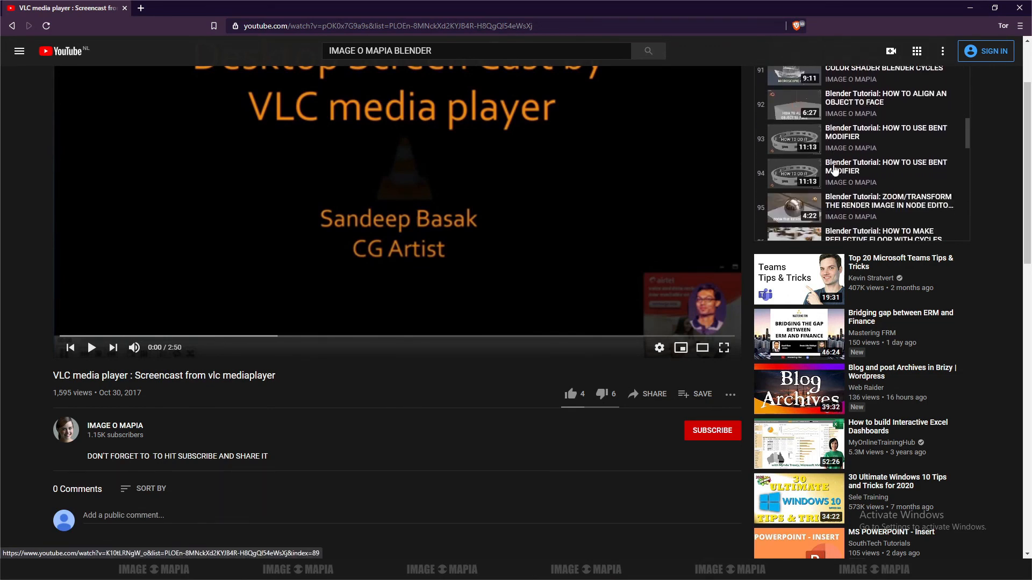
pyautogui.scroll(-5, 835, 171)
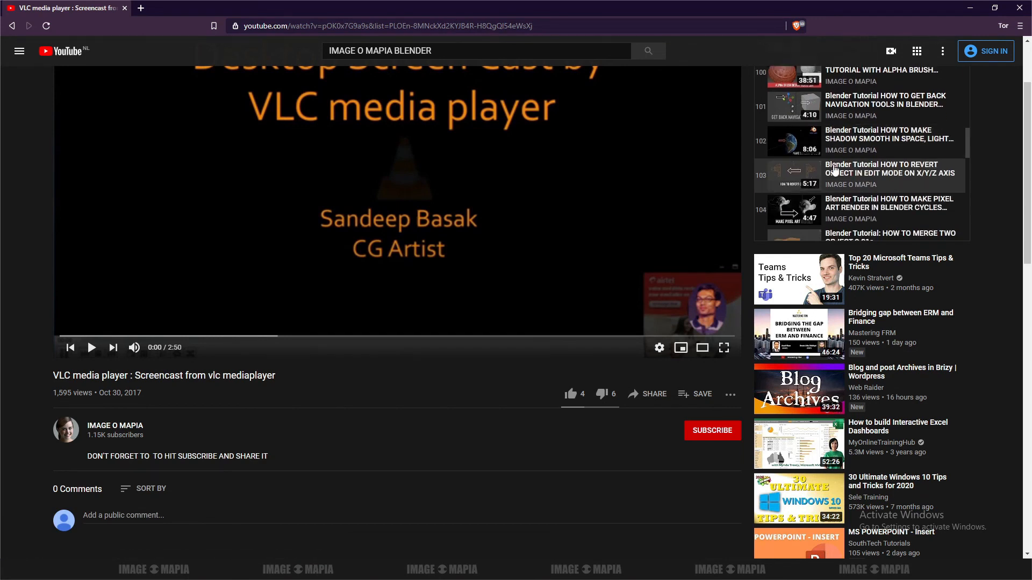
pyautogui.scroll(-4, 834, 170)
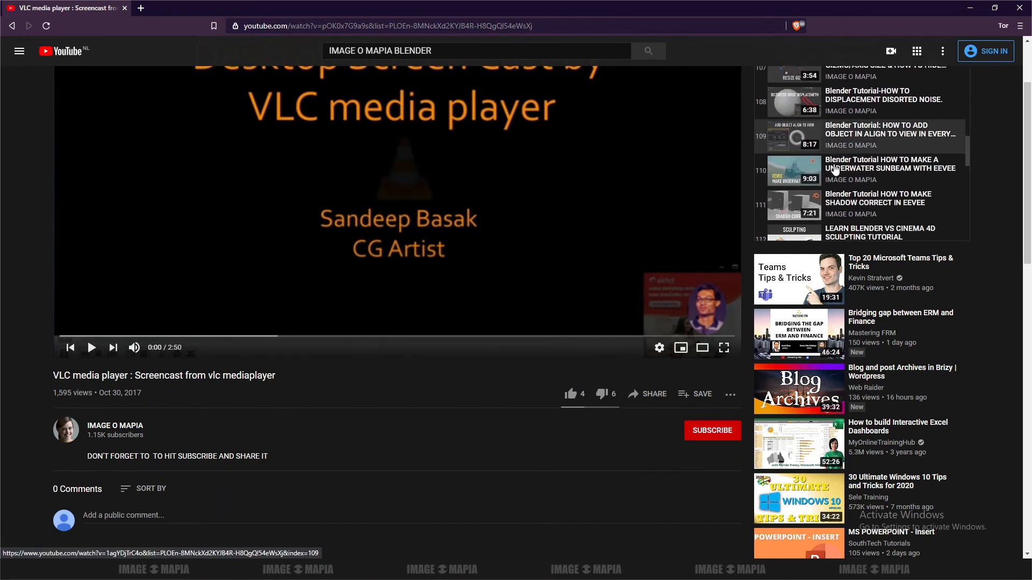
pyautogui.scroll(-3, 836, 168)
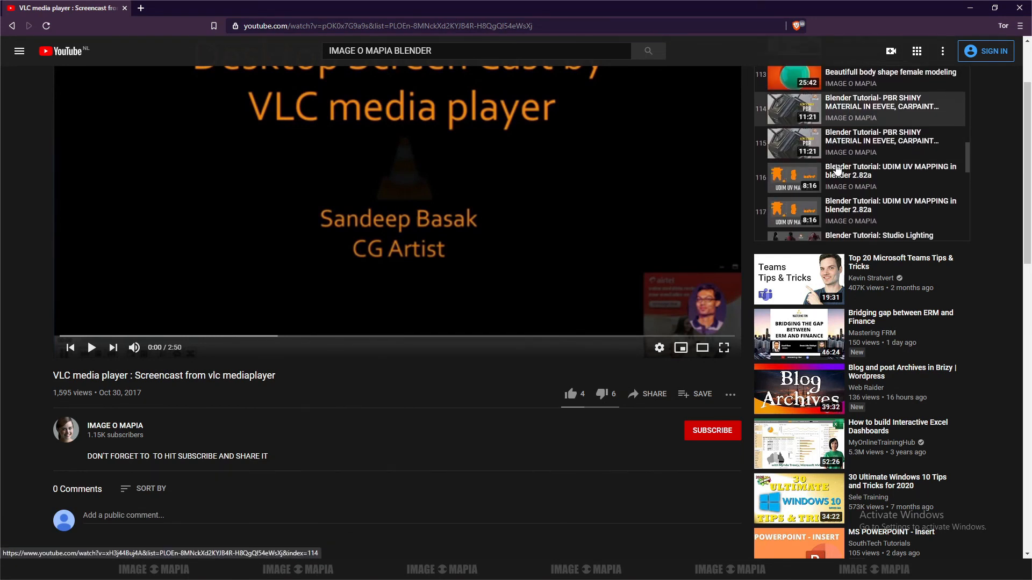
pyautogui.scroll(-1, 836, 170)
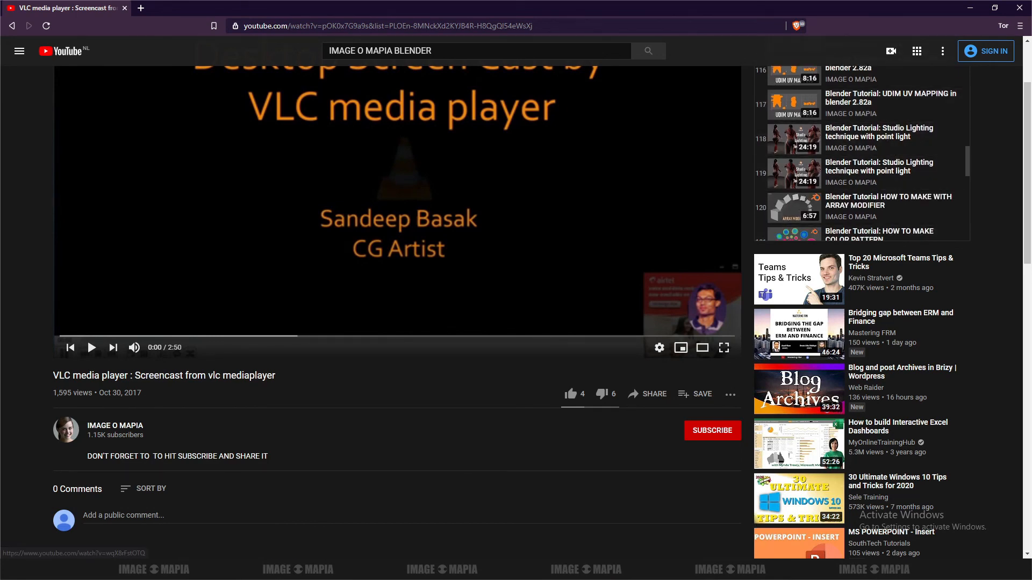
# Step: Return to the Notepad text, add "MORE THAN 500+ TUTORIAL ABOUT 3D" below a blank line, start another paragraph, and move the window higher
pyautogui.hotkey('alt', 'Tab')
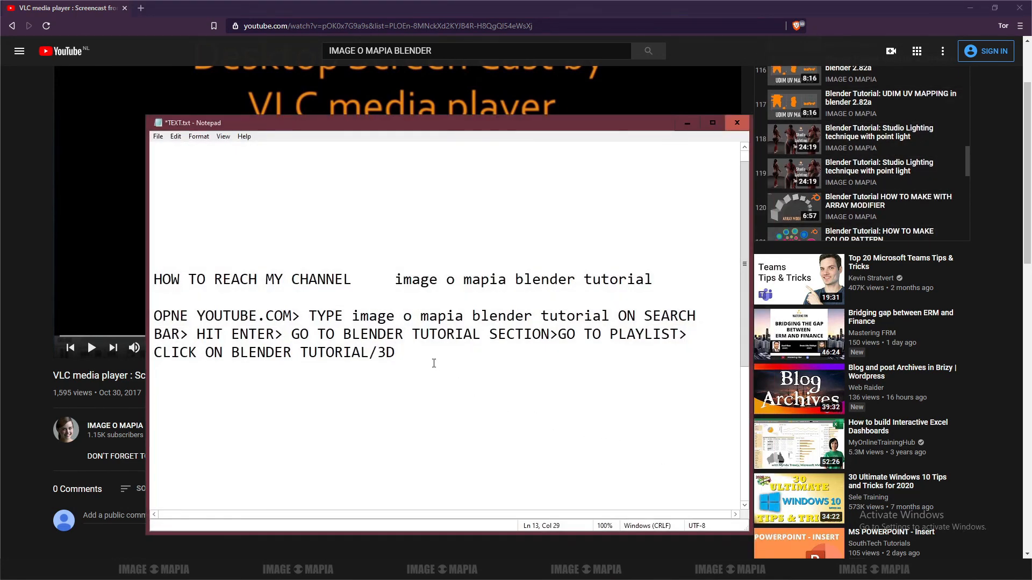
pyautogui.press('Return')
pyautogui.press('Return')
pyautogui.write('MORE')
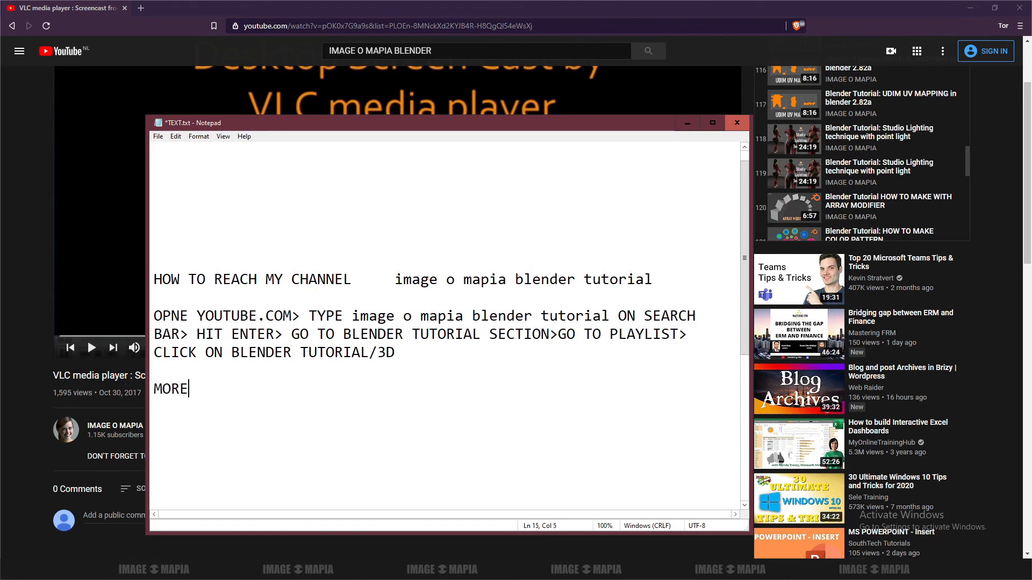
pyautogui.write(' THAN 500+ TU')
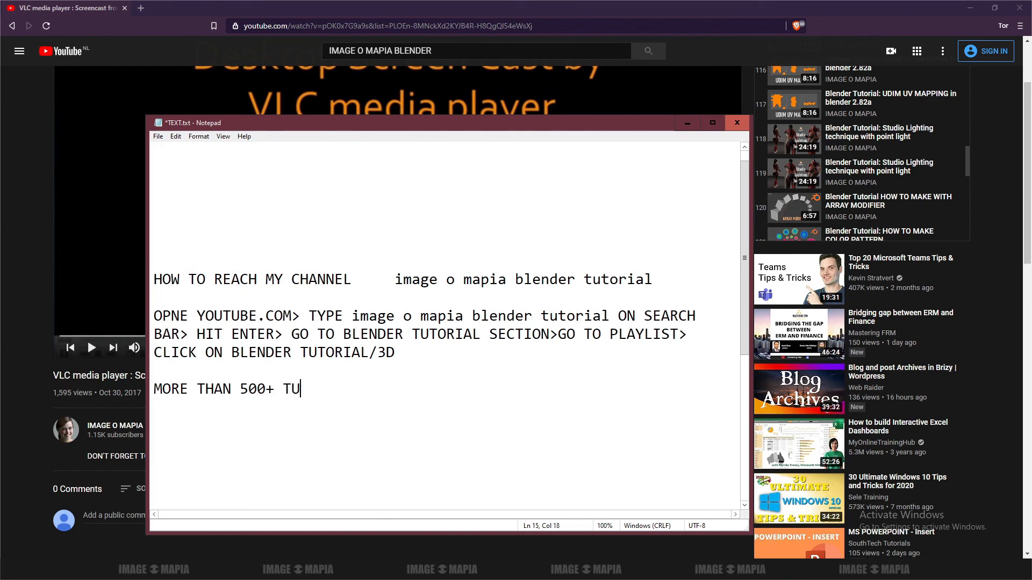
pyautogui.write('TORIAL ABOUT')
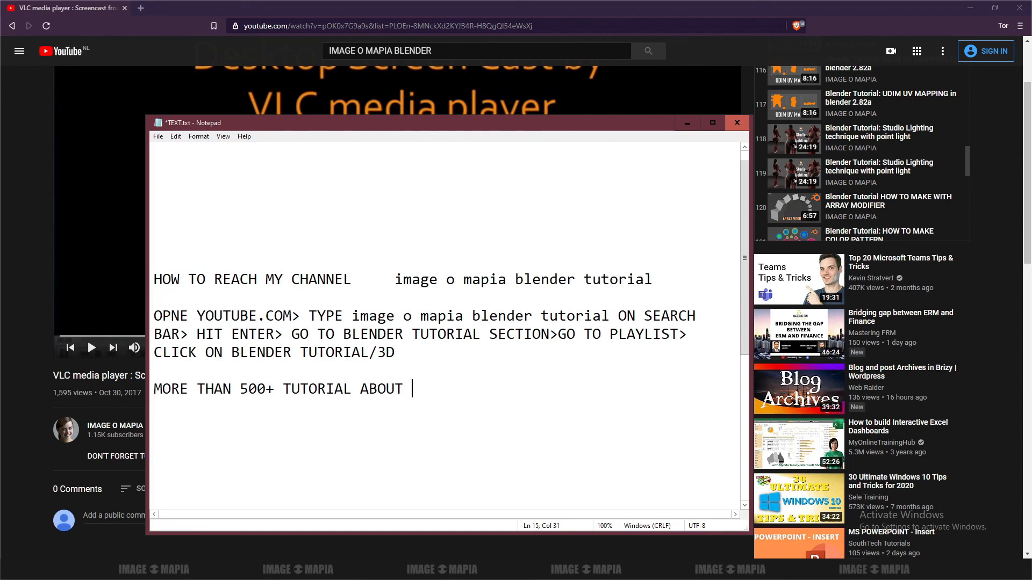
pyautogui.write(' 3D')
pyautogui.press('Return')
pyautogui.press('Return')
pyautogui.moveTo(370, 130); pyautogui.dragTo(350, 98)
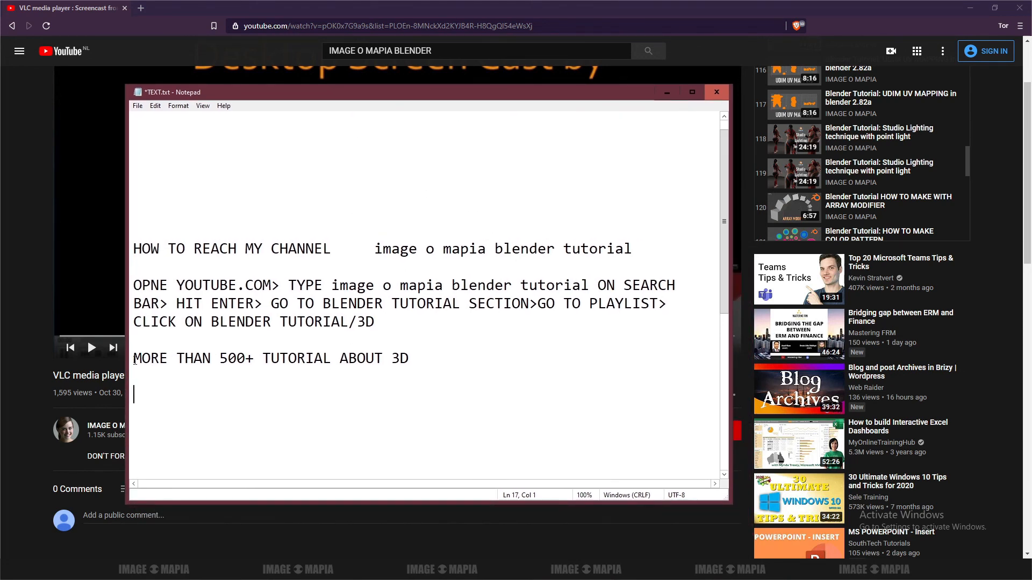
# Step: Highlight the "MORE THAN 500+ TUTORIAL ABOUT 3D" line for emphasis, deselect it, and insert two line breaks after it
pyautogui.moveTo(135, 361); pyautogui.dragTo(424, 356)
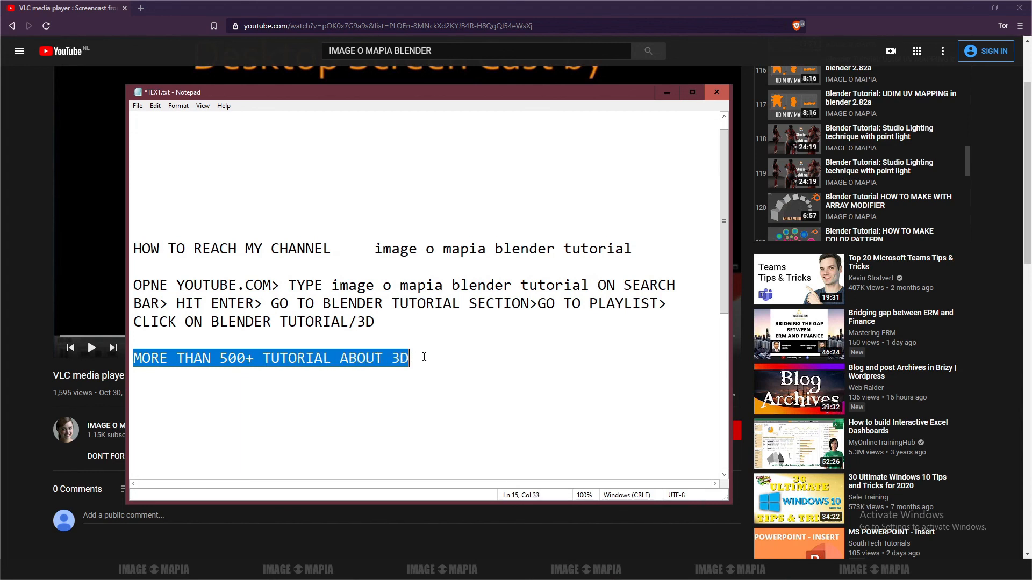
pyautogui.click(424, 357)
pyautogui.press('Return')
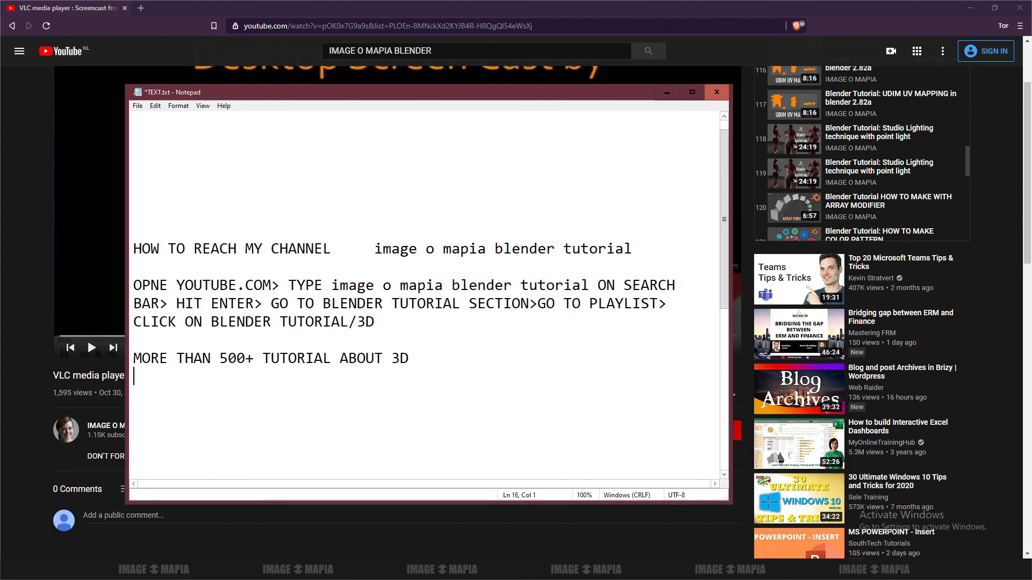
pyautogui.press('Return')
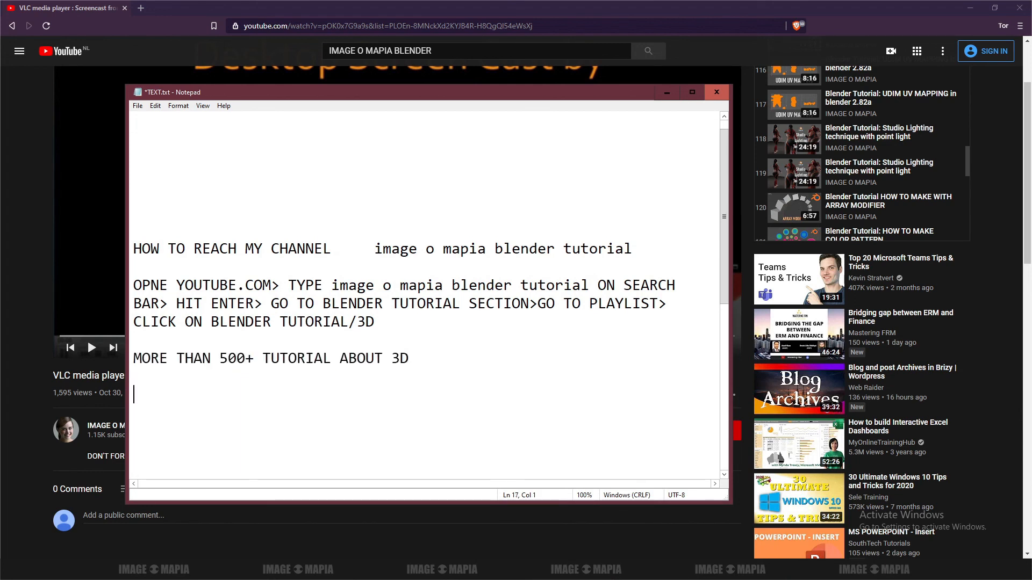